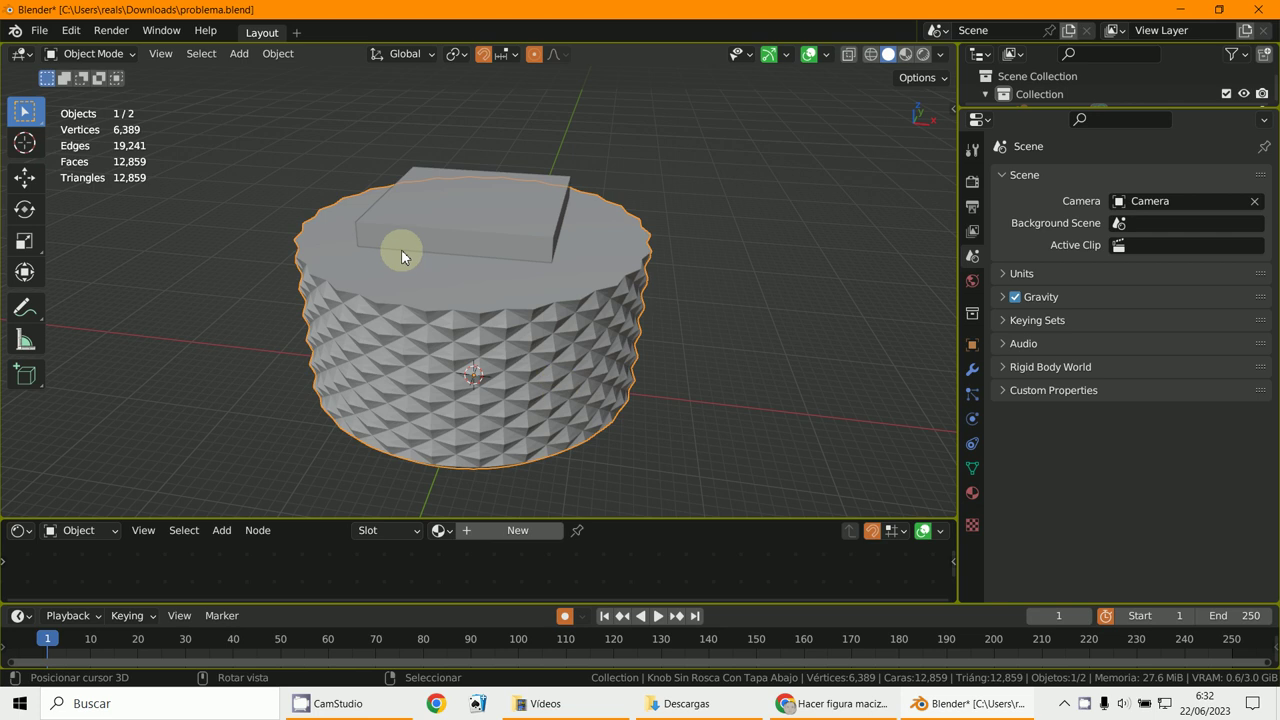
# Open the interior piece with the square block in Edit Mode and turn on X-ray display.
pyautogui.click(498, 251)
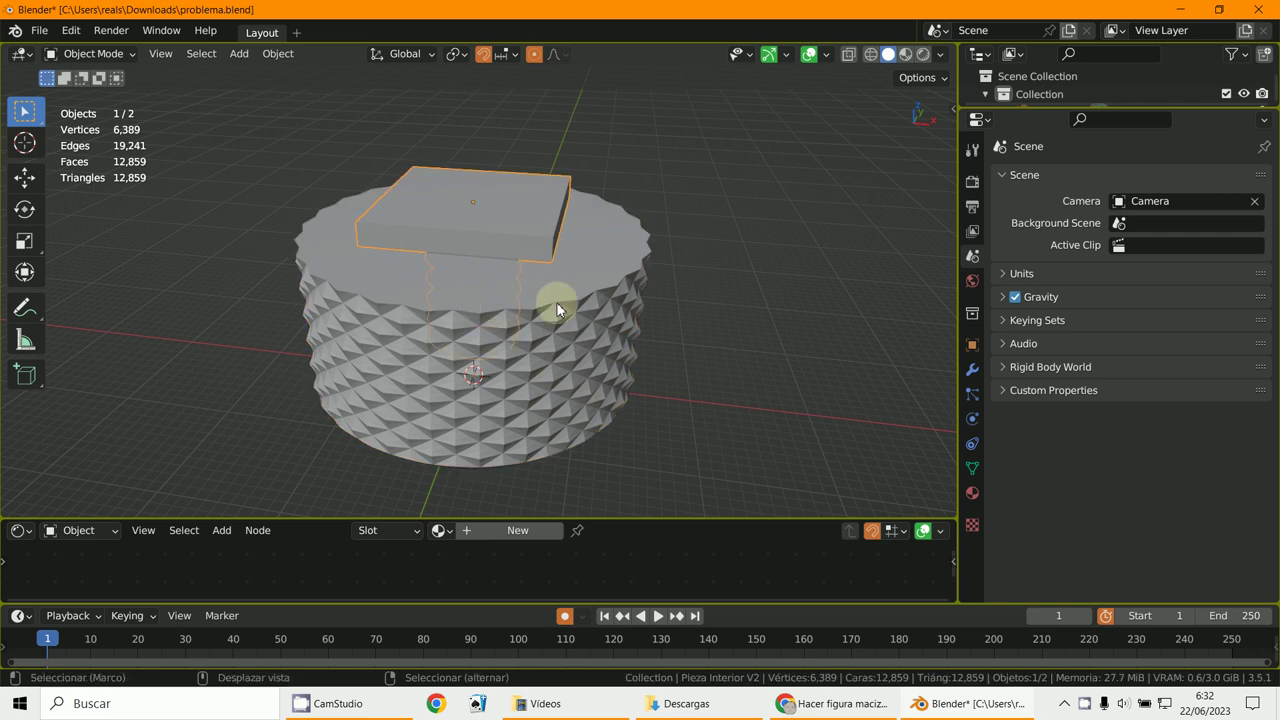
pyautogui.moveTo(557, 303); pyautogui.dragTo(470, 339, button='middle')
pyautogui.moveTo(586, 386); pyautogui.dragTo(508, 285, button='middle')
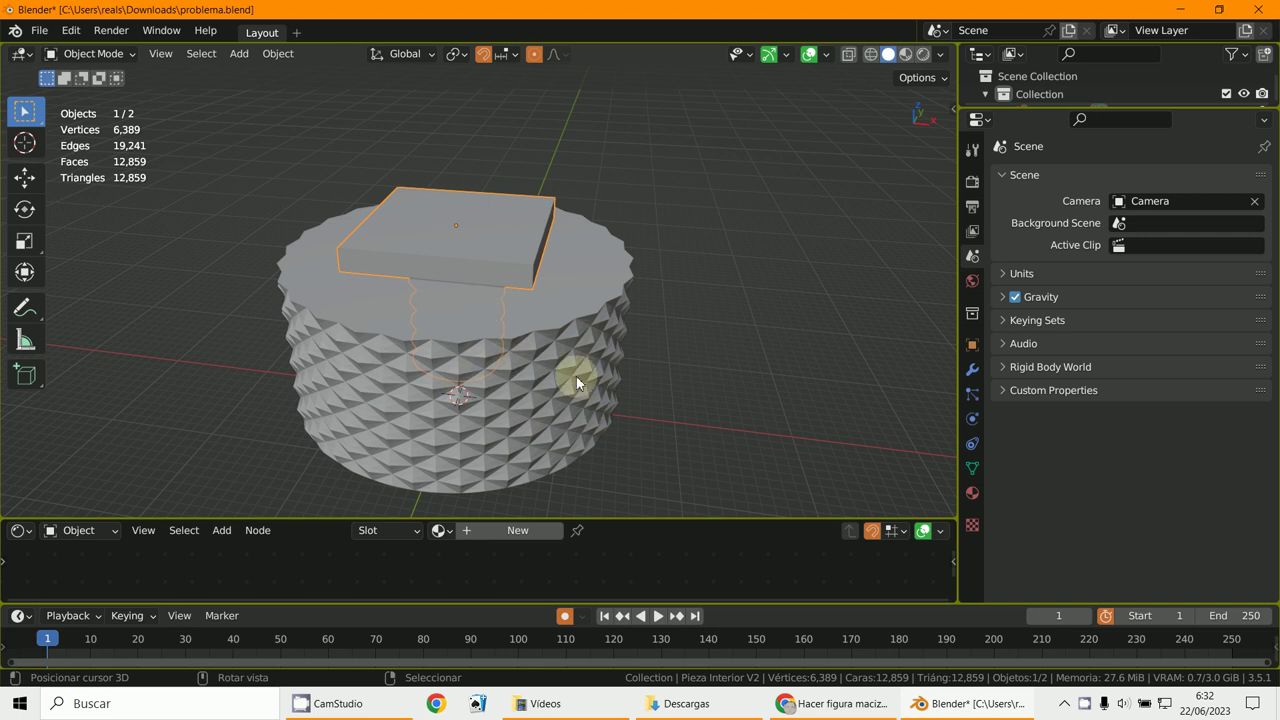
pyautogui.scroll(2, 478, 312)
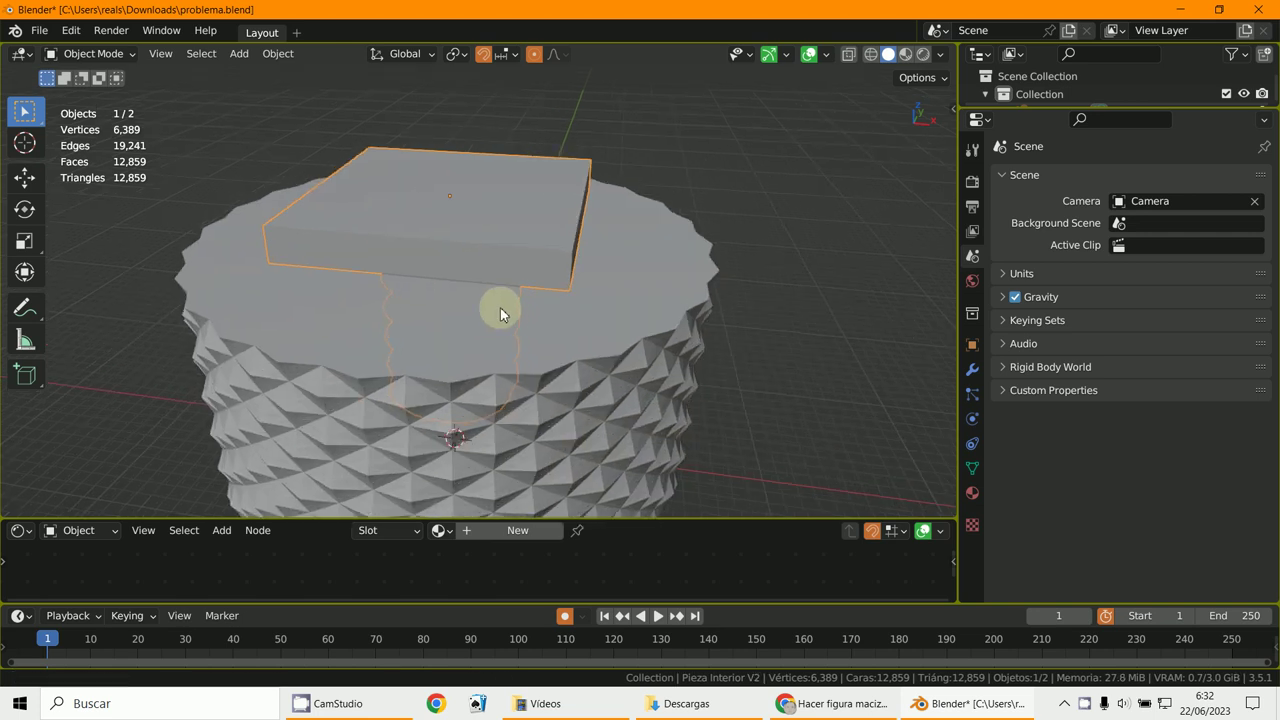
pyautogui.click(113, 56)
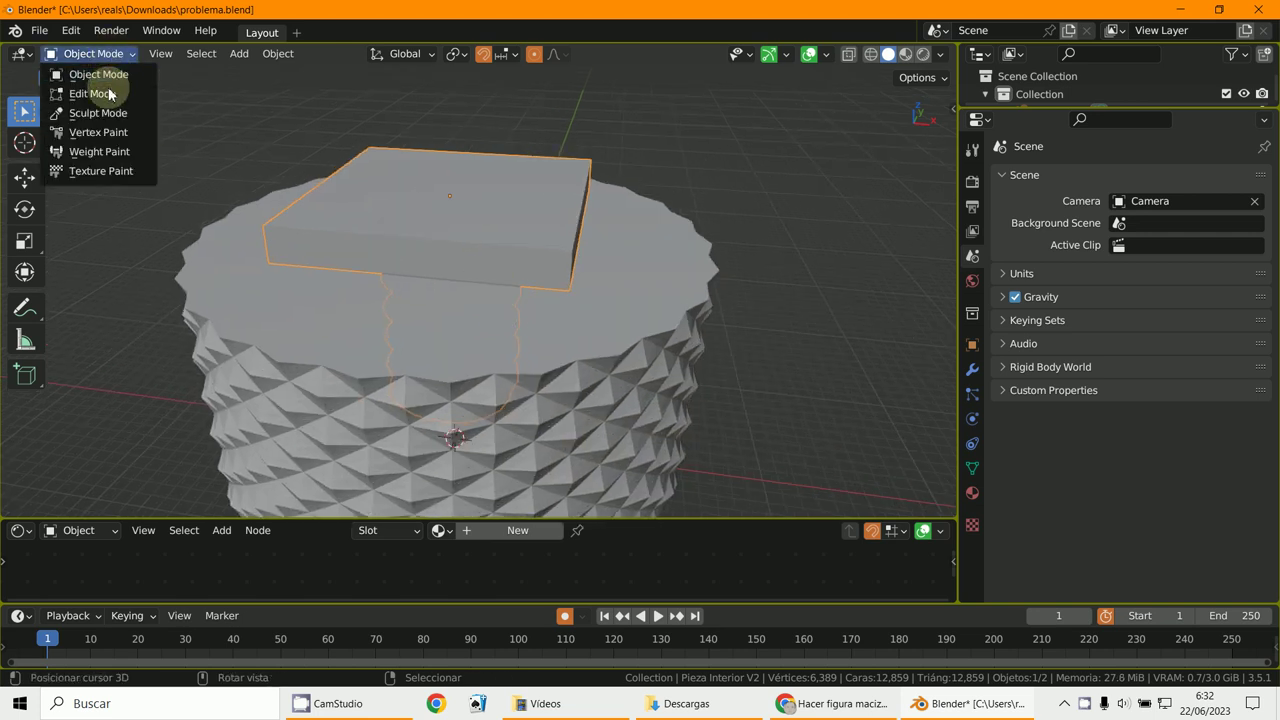
pyautogui.click(92, 93)
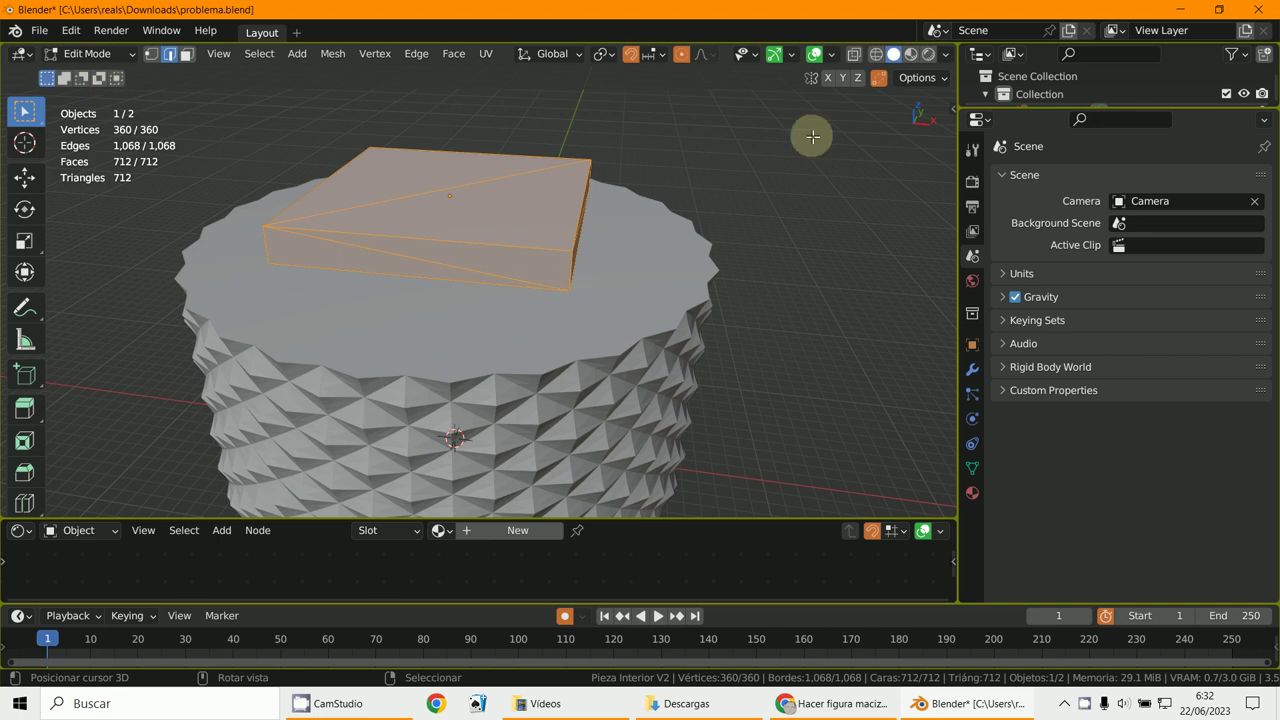
pyautogui.click(853, 54)
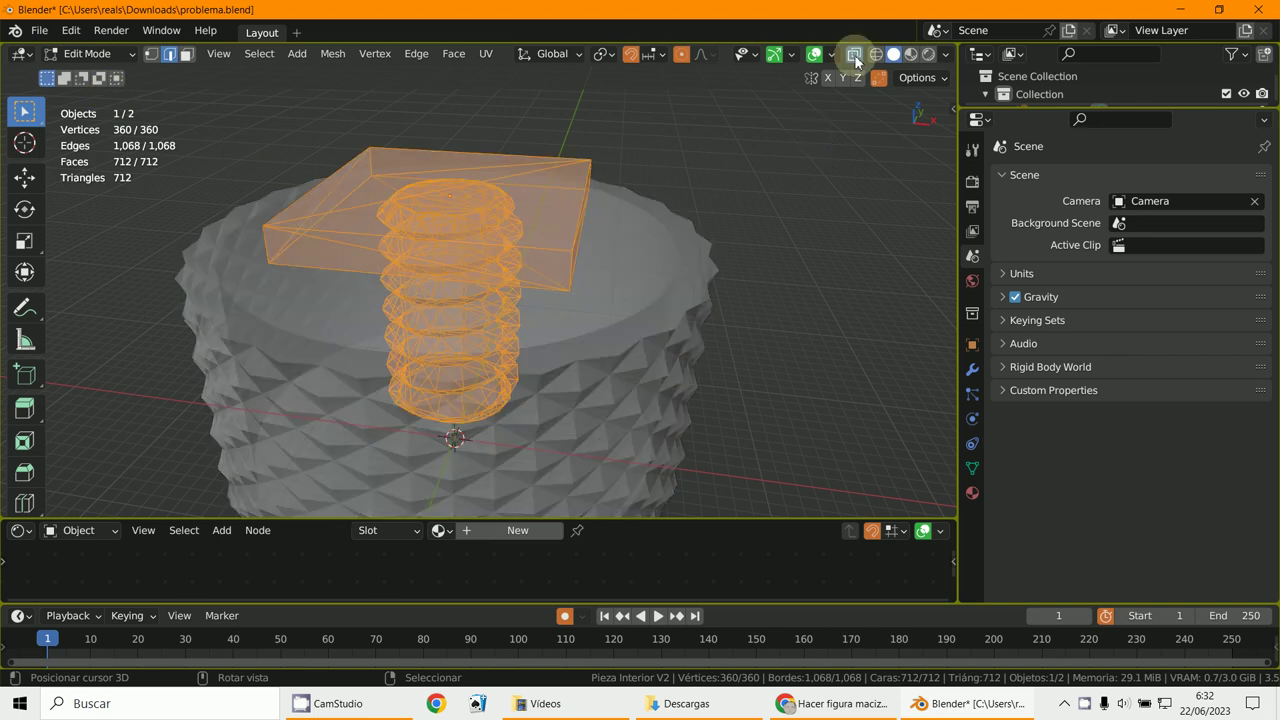
# Select the square block's linked geometry and try to move it away from the threaded screw.
pyautogui.click(551, 270)
pyautogui.hotkey('ctrl', 'l')
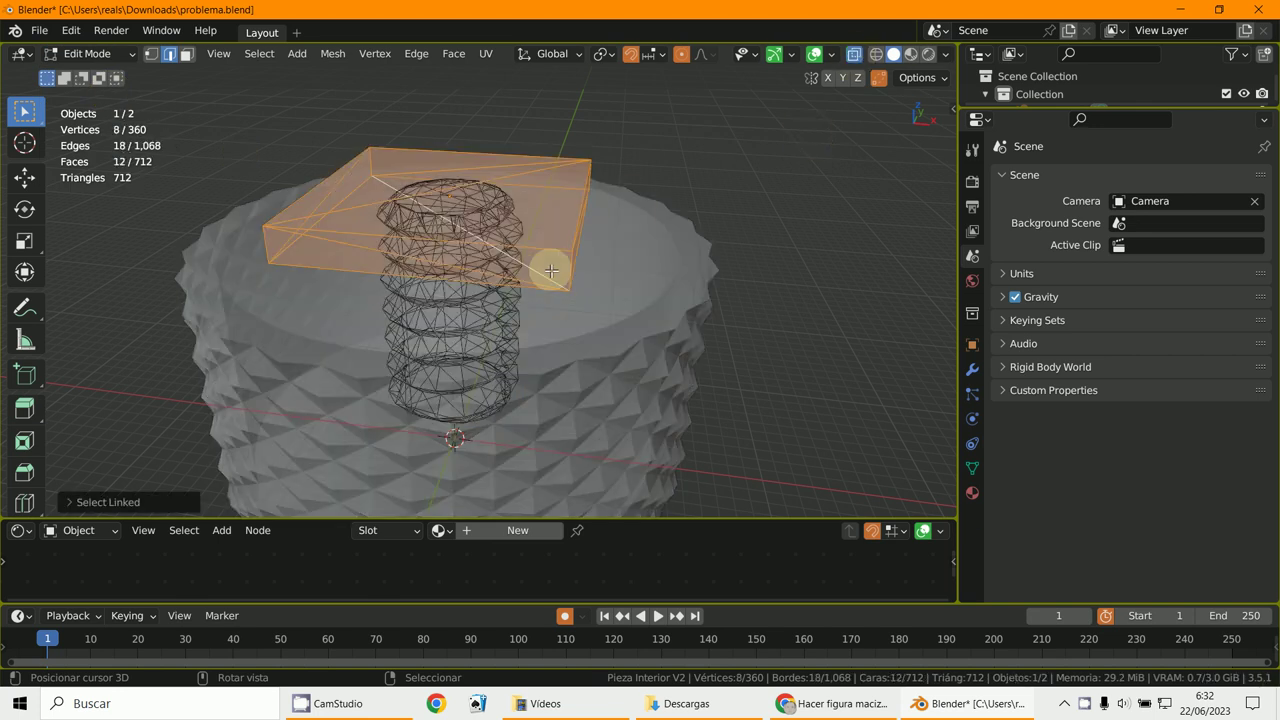
pyautogui.press('g')
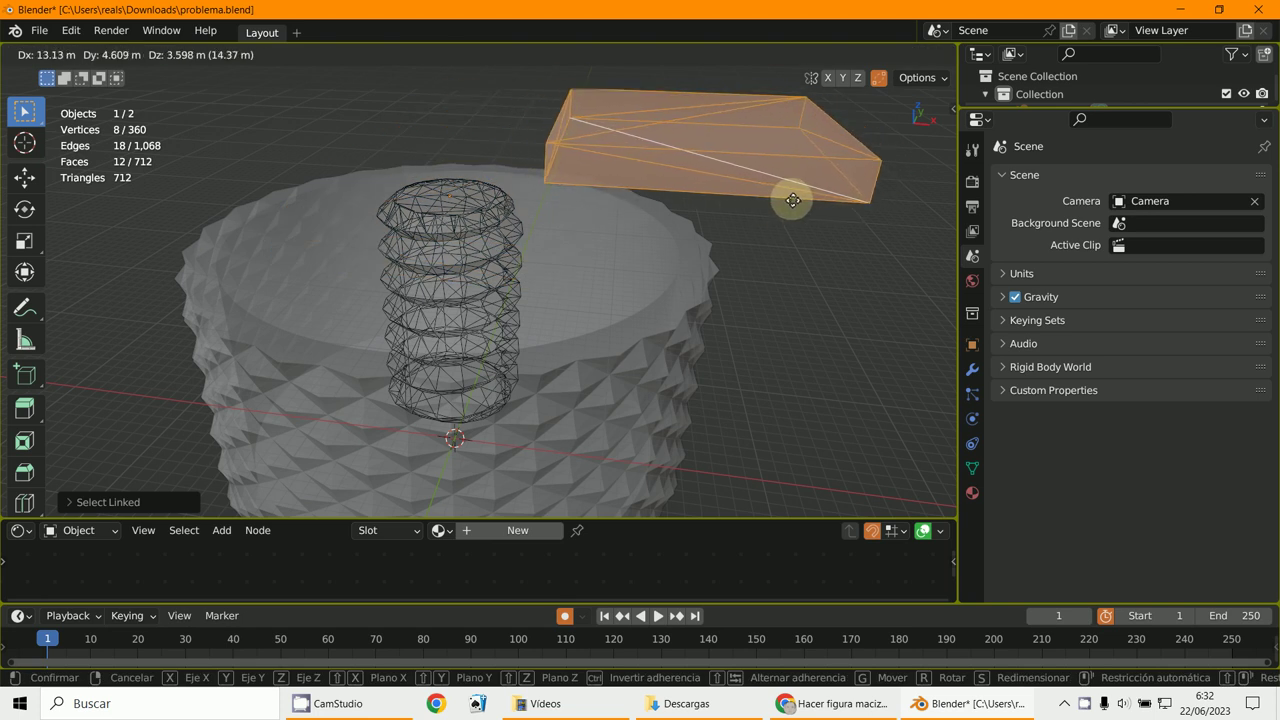
pyautogui.rightClick(779, 200)
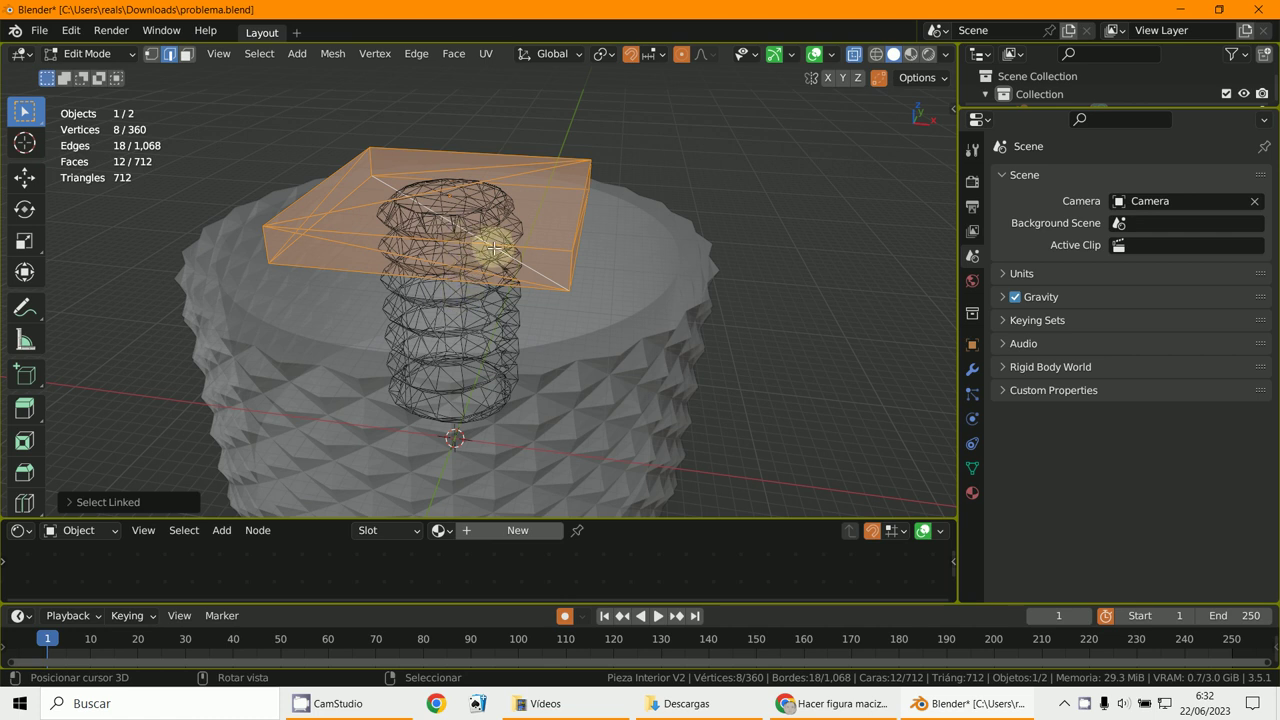
pyautogui.scroll(-4, 493, 248)
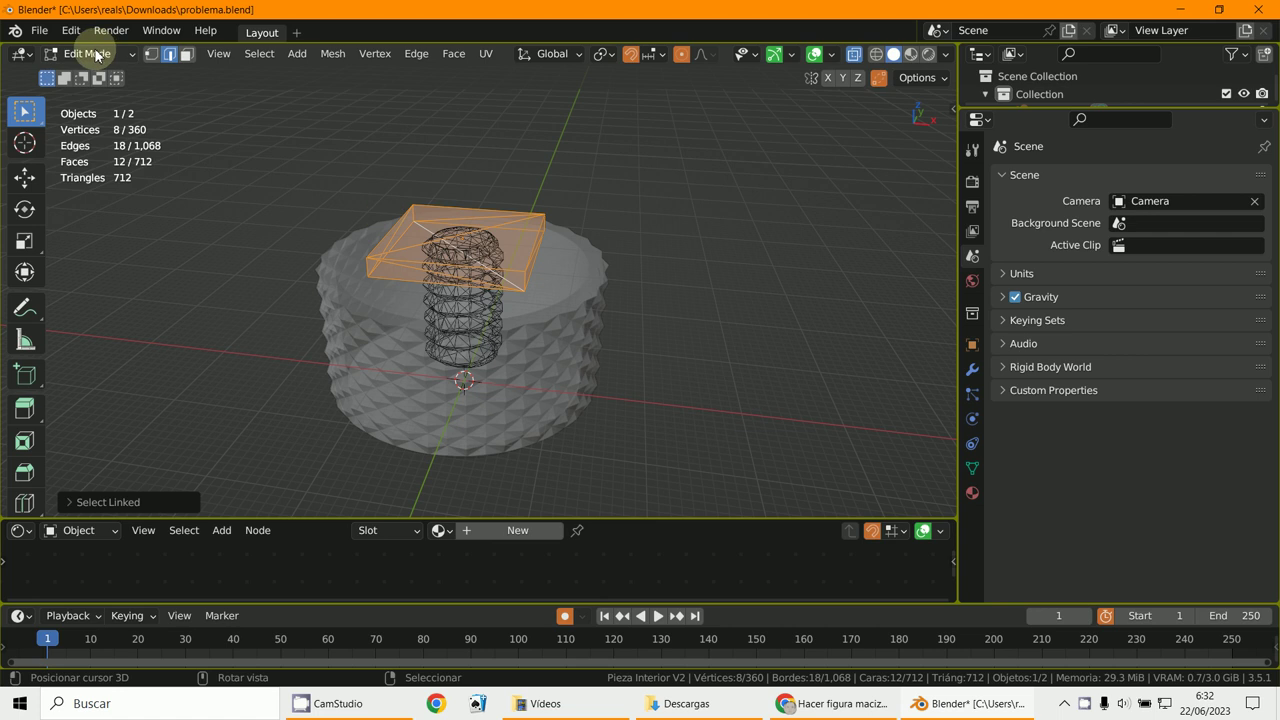
pyautogui.click(94, 53)
pyautogui.click(99, 75)
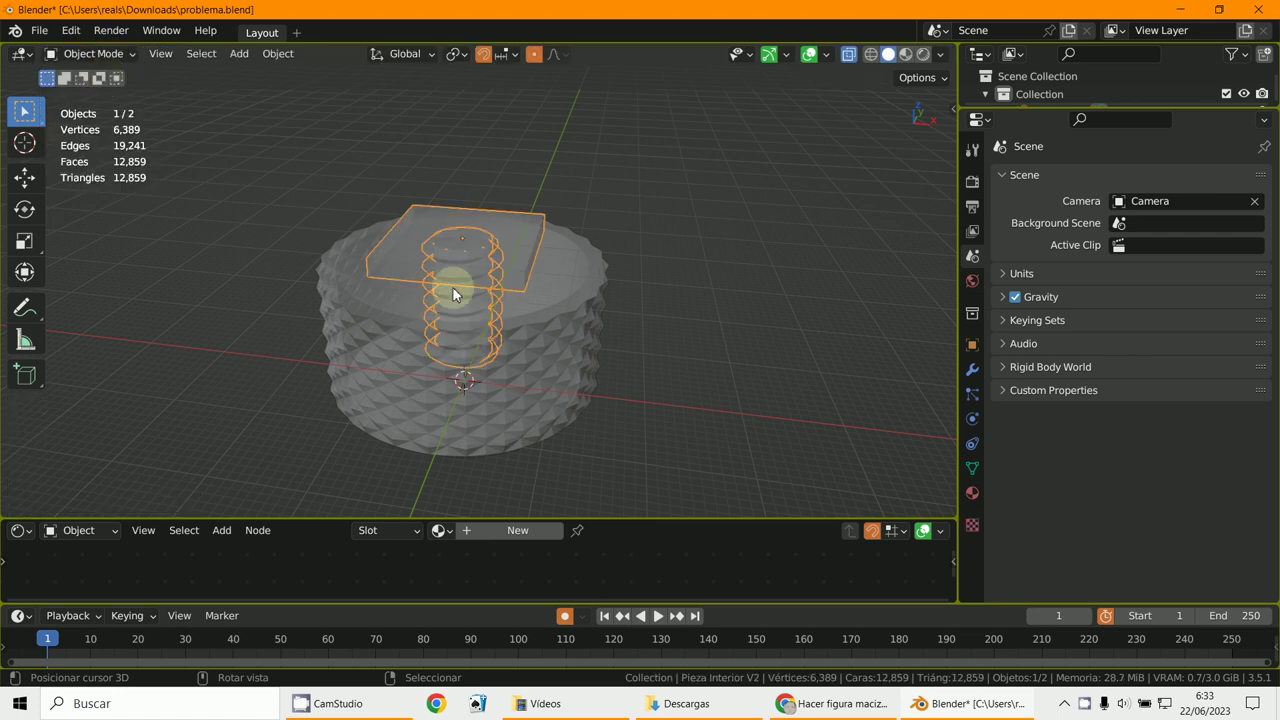
pyautogui.click(528, 258)
pyautogui.click(518, 247)
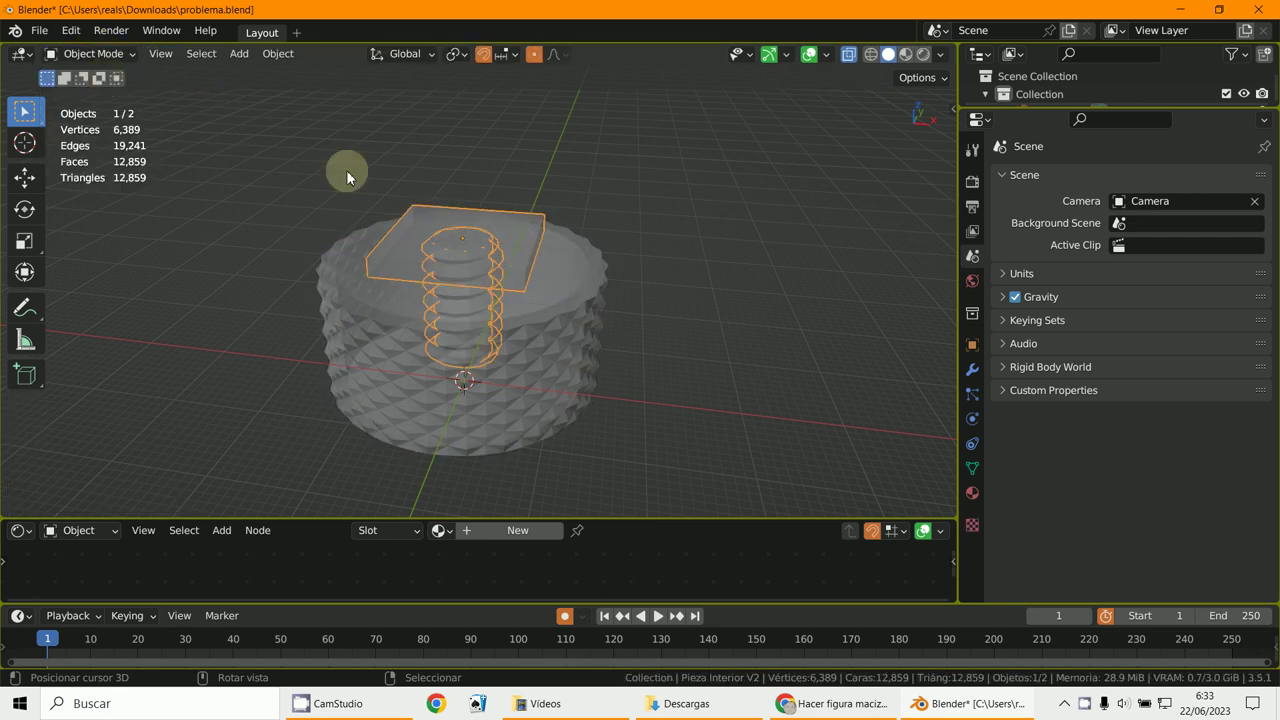
pyautogui.click(98, 55)
pyautogui.click(88, 92)
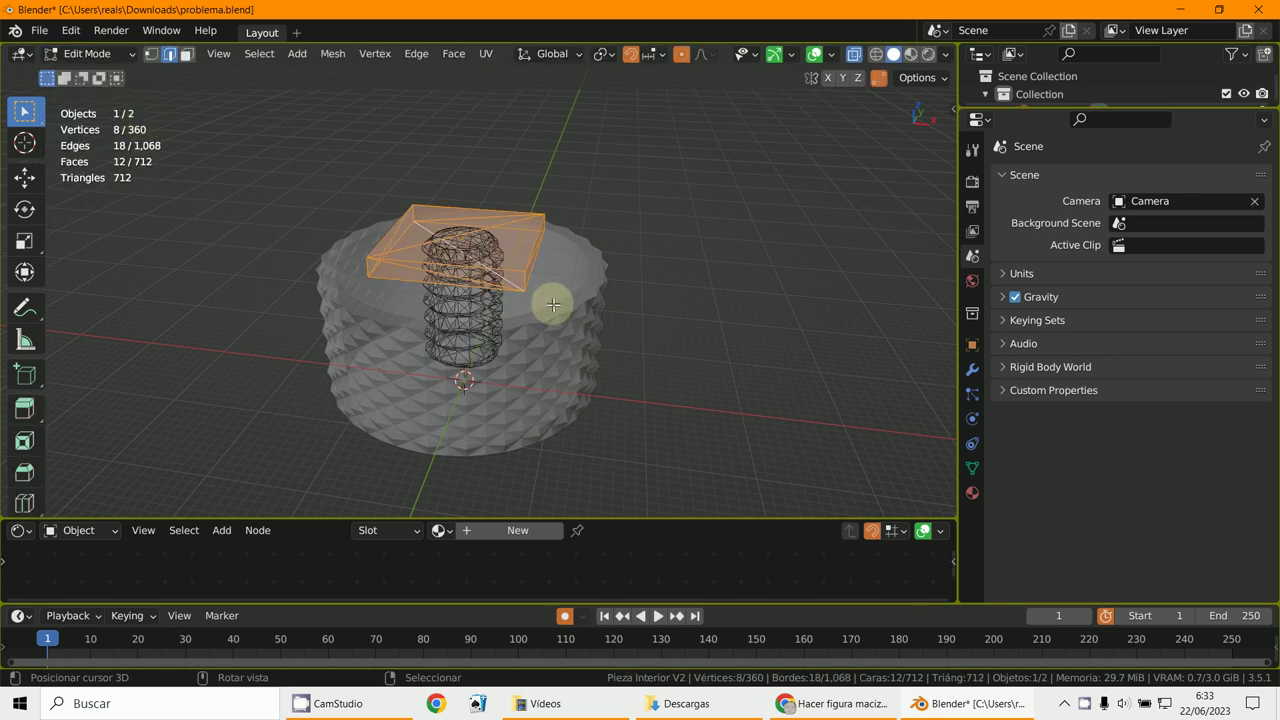
# Delete the square block's linked vertices from the interior piece and turn off X-ray display.
pyautogui.click(525, 282)
pyautogui.hotkey('ctrl', 'l')
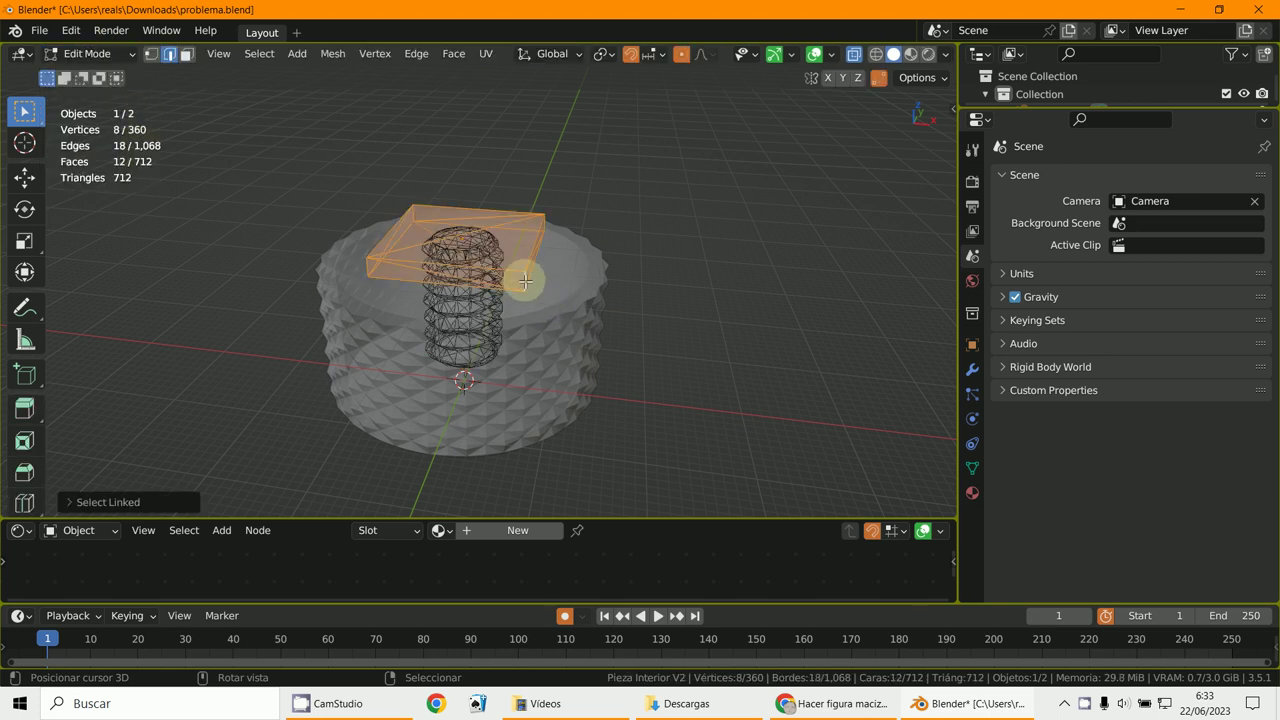
pyautogui.press('x')
pyautogui.click(521, 280)
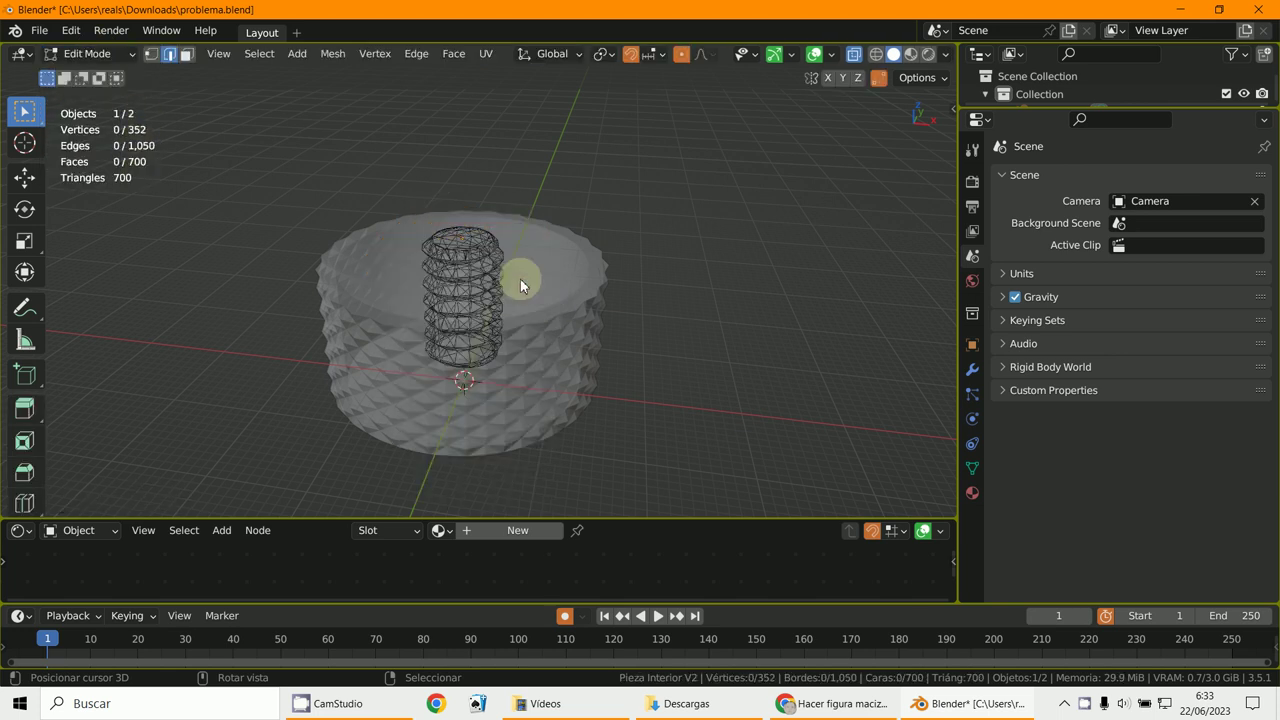
pyautogui.scroll(3, 839, 213)
pyautogui.click(855, 54)
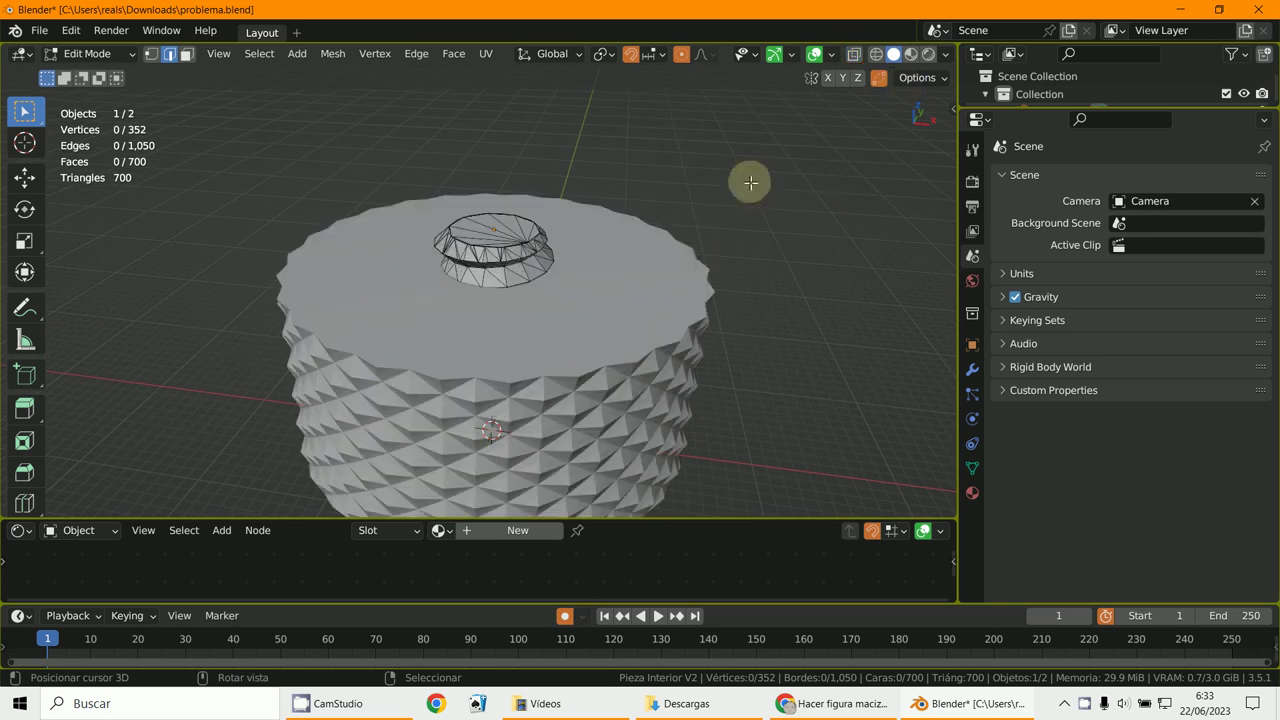
# Try scaling one edge of the screw's top face to 0, and return to Object Mode.
pyautogui.click(502, 243)
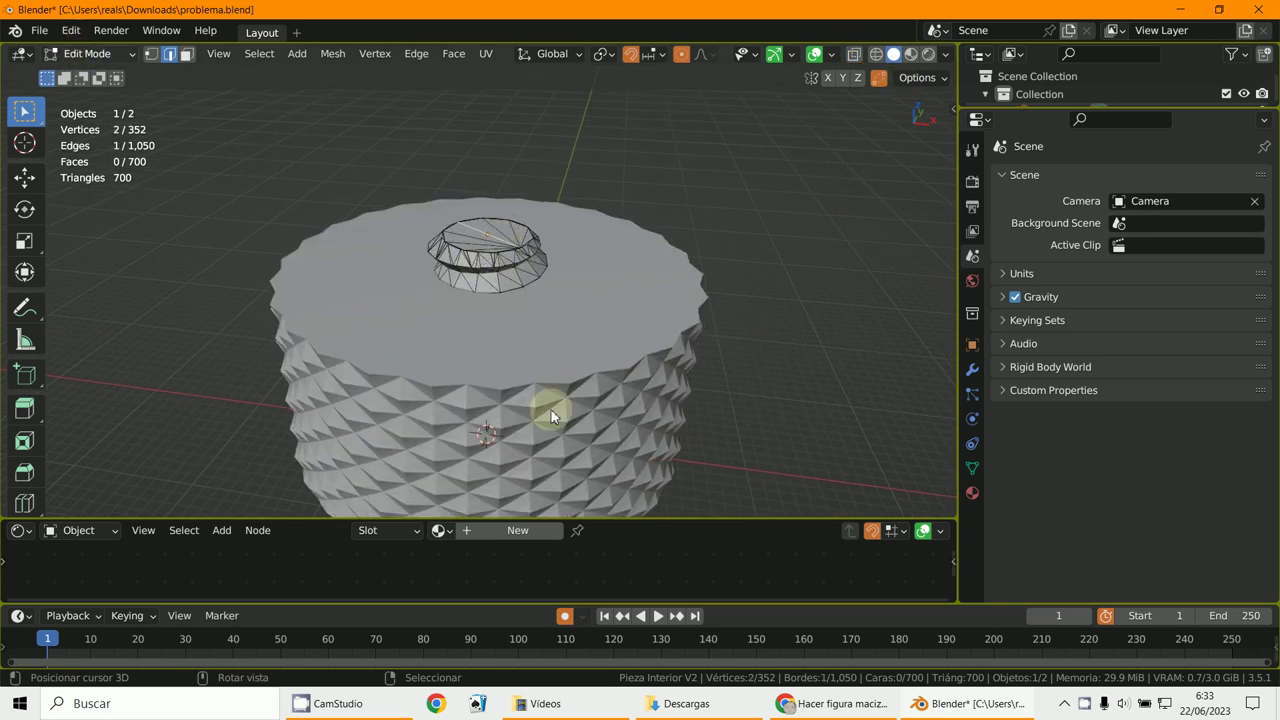
pyautogui.press('s')
pyautogui.press('0')
pyautogui.press('Return')
pyautogui.click(83, 58)
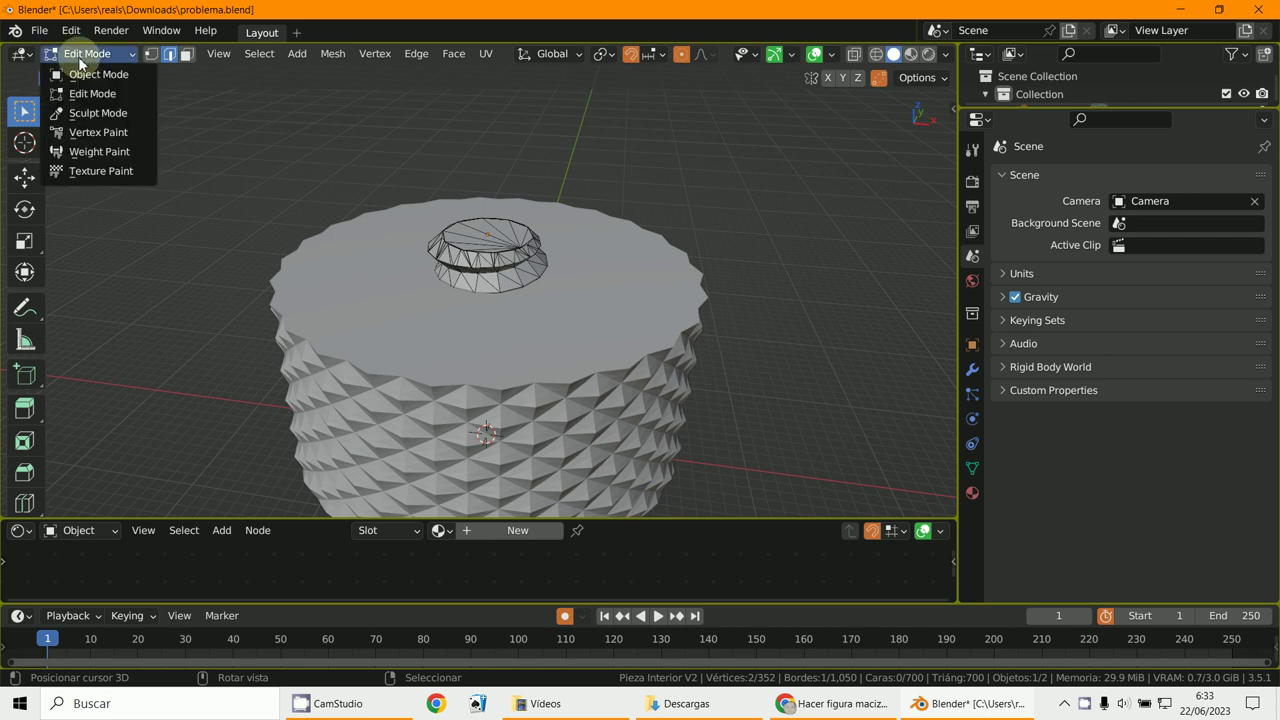
pyautogui.click(100, 73)
# Examine the knurled knob's interior walls and mesh in Edit Mode with X-ray display.
pyautogui.click(361, 362)
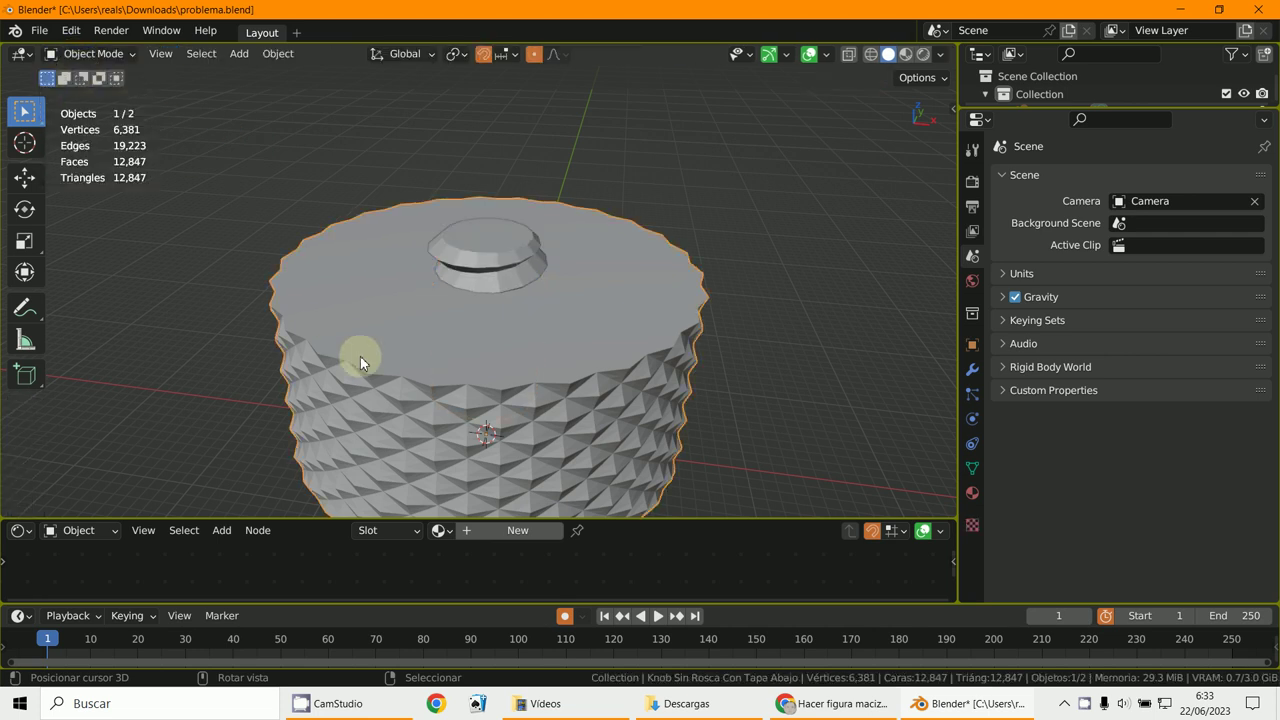
pyautogui.click(90, 55)
pyautogui.click(86, 94)
pyautogui.keyDown('ctrl'); pyautogui.moveTo(277, 220); pyautogui.dragTo(586, 234, button='middle'); pyautogui.keyUp('ctrl')
pyautogui.click(852, 55)
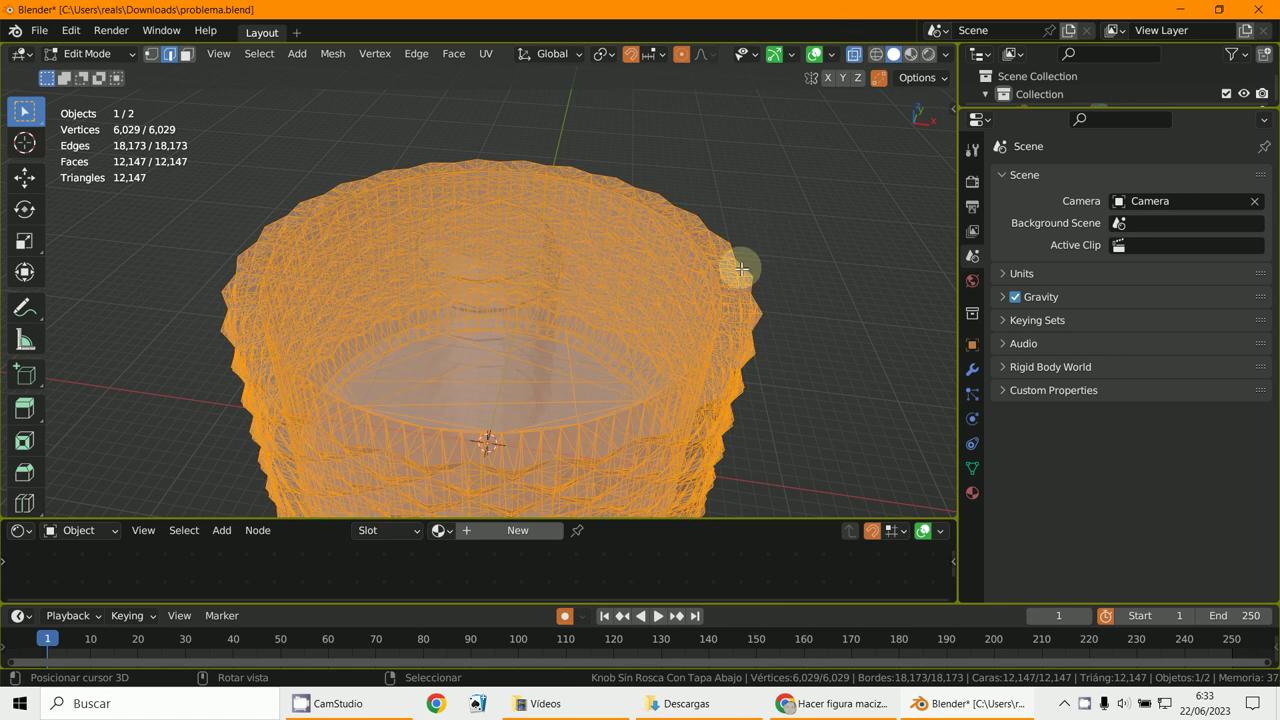
pyautogui.moveTo(740, 266); pyautogui.dragTo(411, 334, button='middle')
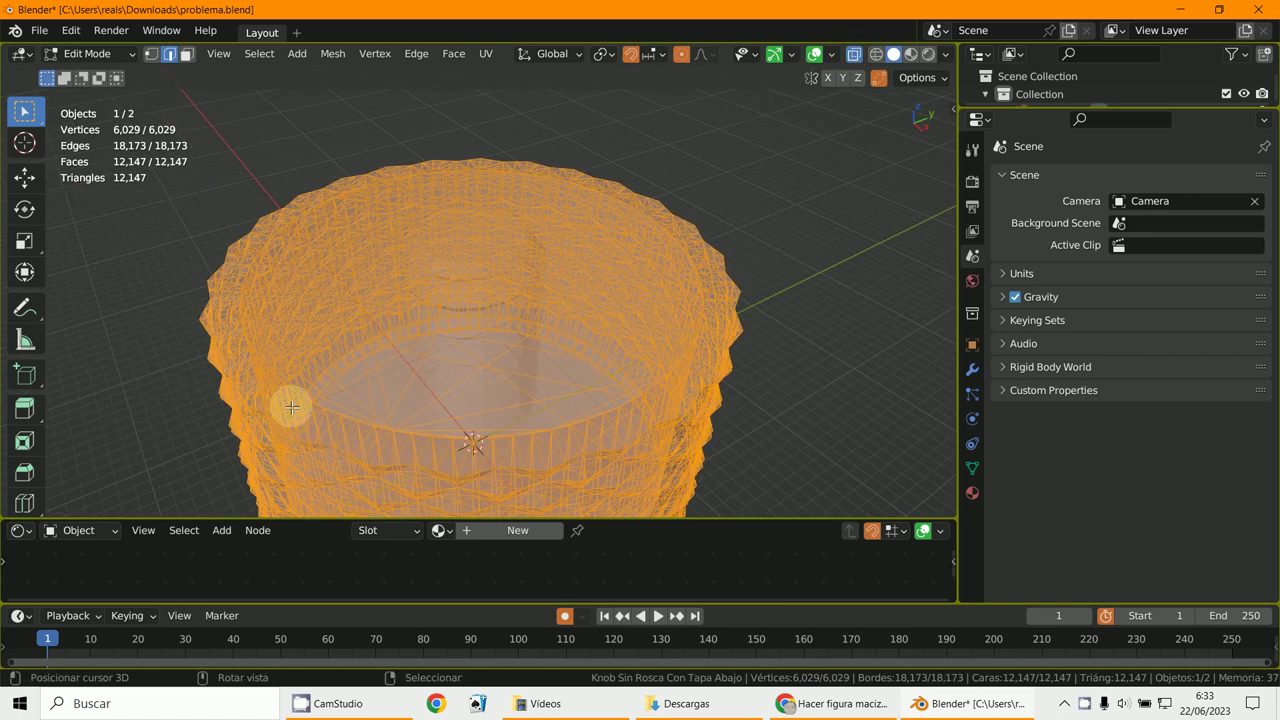
pyautogui.moveTo(291, 407); pyautogui.dragTo(715, 341, button='middle')
pyautogui.keyDown('alt'); pyautogui.moveTo(546, 423); pyautogui.dragTo(530, 400, button='middle'); pyautogui.keyUp('alt')
pyautogui.scroll(-3, 583, 374)
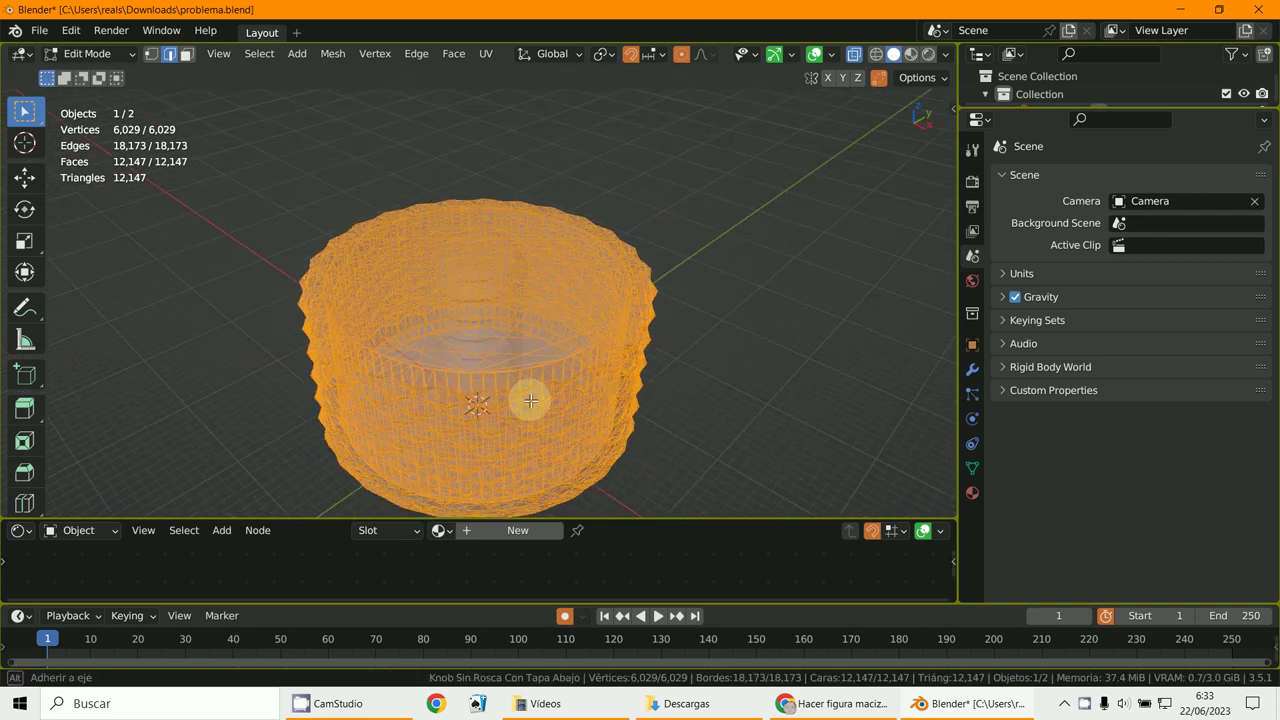
pyautogui.scroll(5, 530, 400)
pyautogui.scroll(-5, 563, 331)
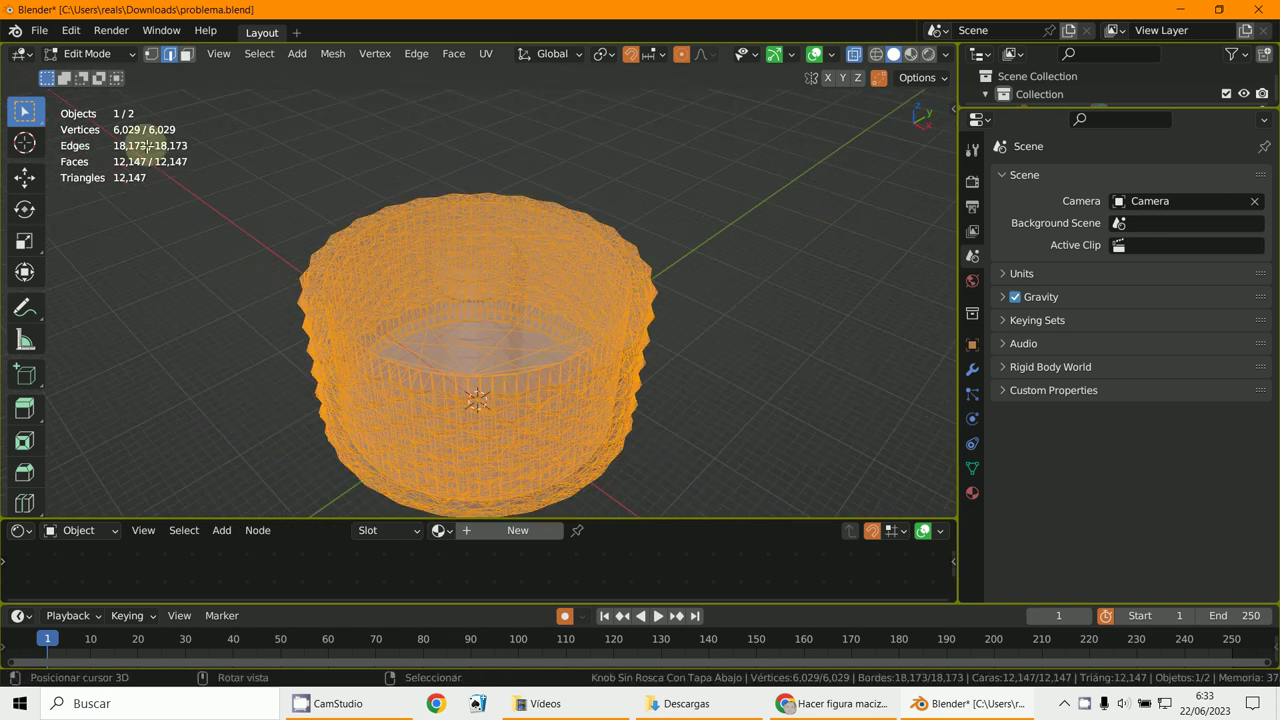
# Turn off X-ray display, select an edge on the knob's top cap, and return to Object Mode.
pyautogui.click(87, 54)
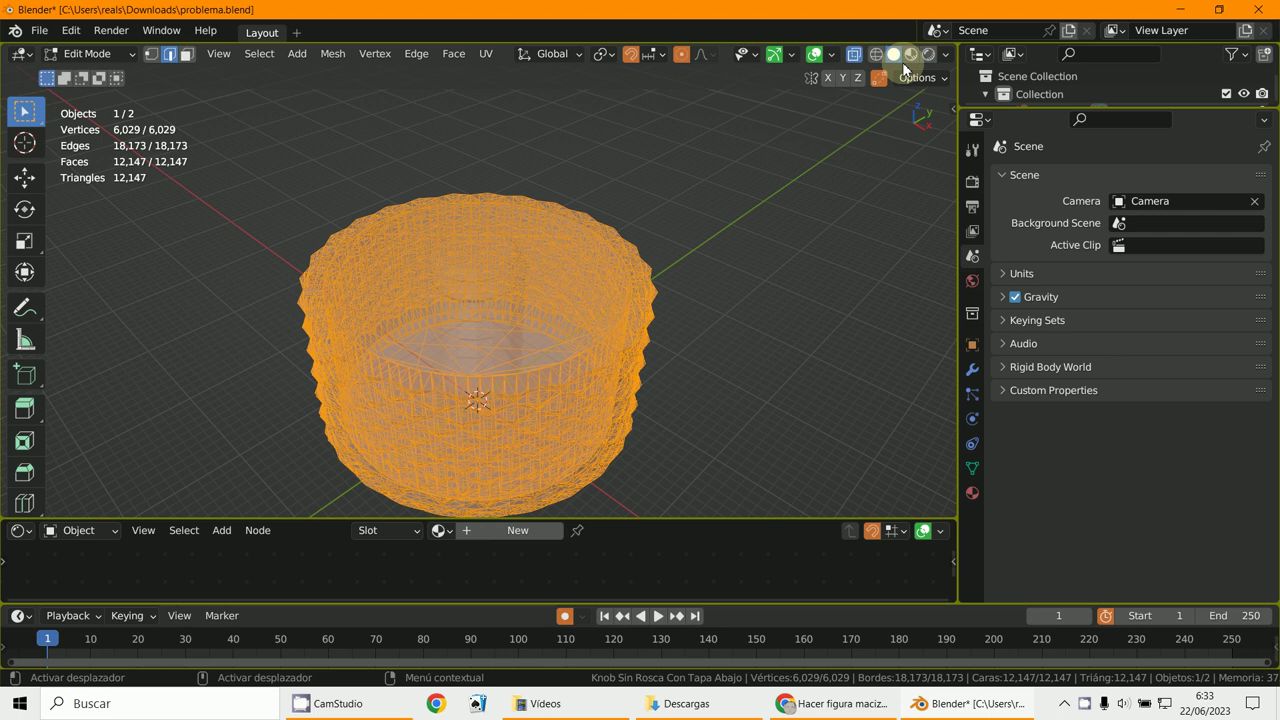
pyautogui.click(855, 56)
pyautogui.click(410, 270)
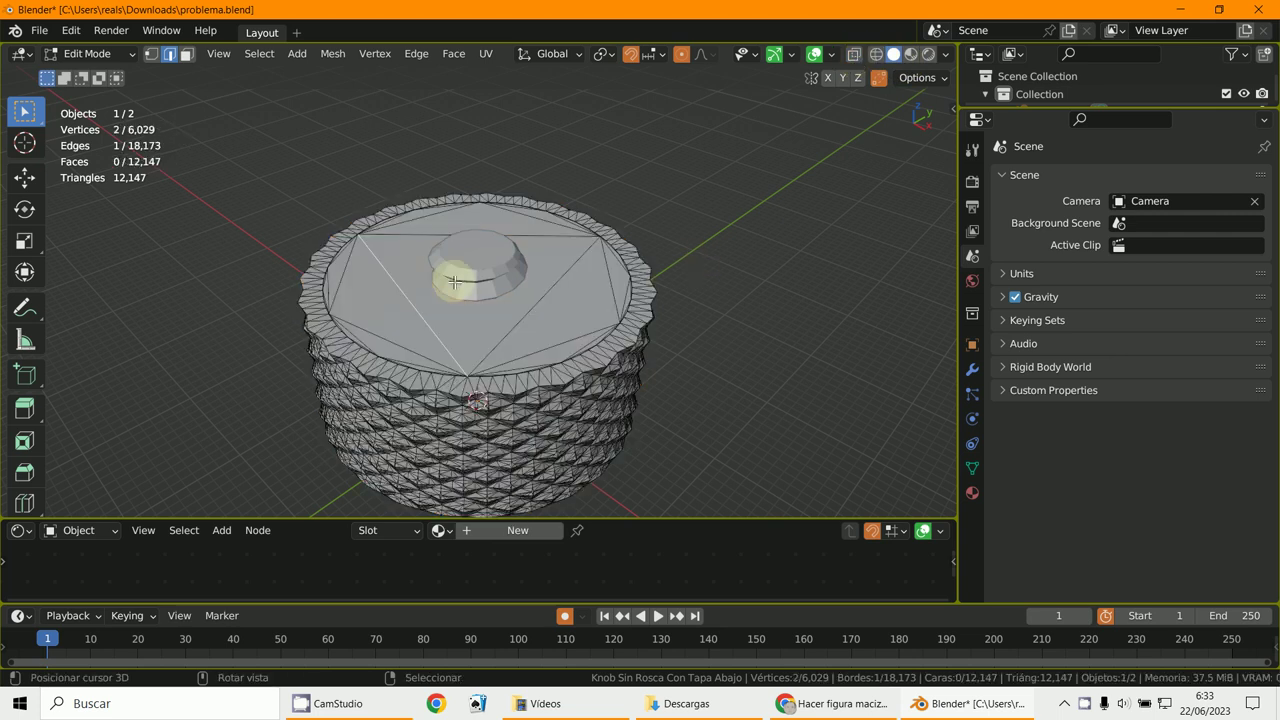
pyautogui.click(105, 53)
pyautogui.click(100, 69)
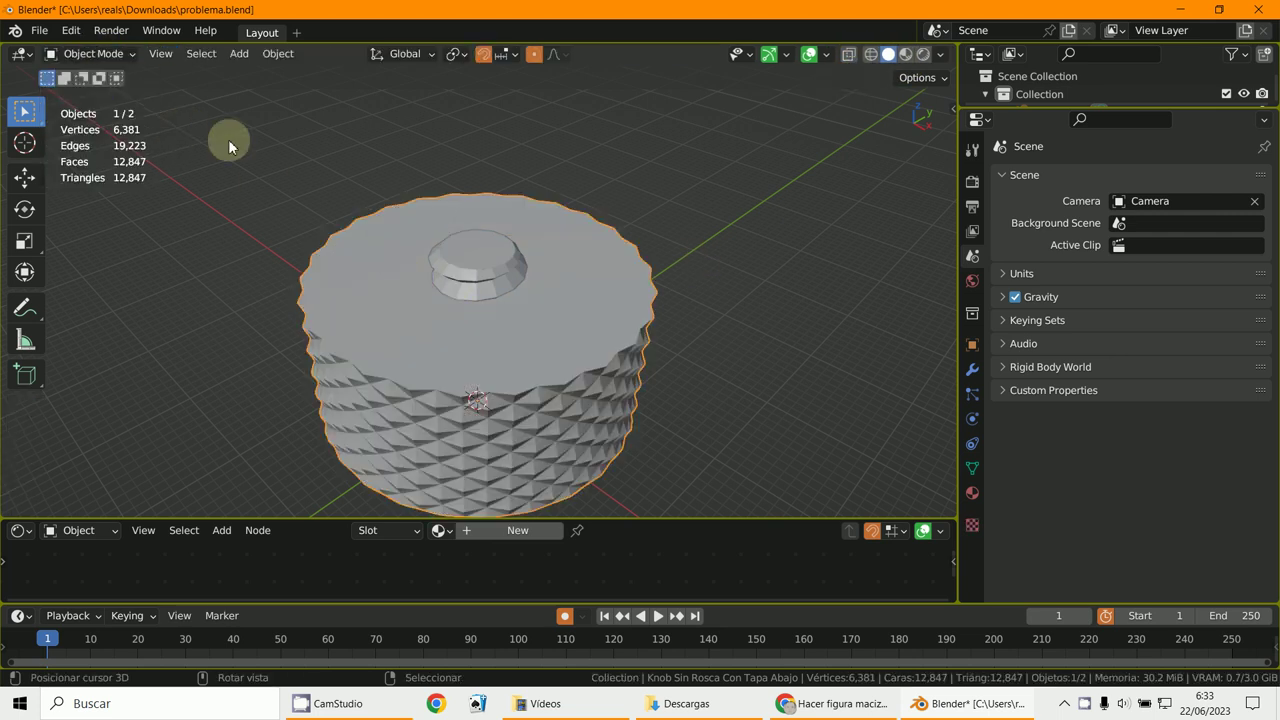
# Move the threaded screw out of the knob by about -38 m along the global X axis.
pyautogui.click(508, 277)
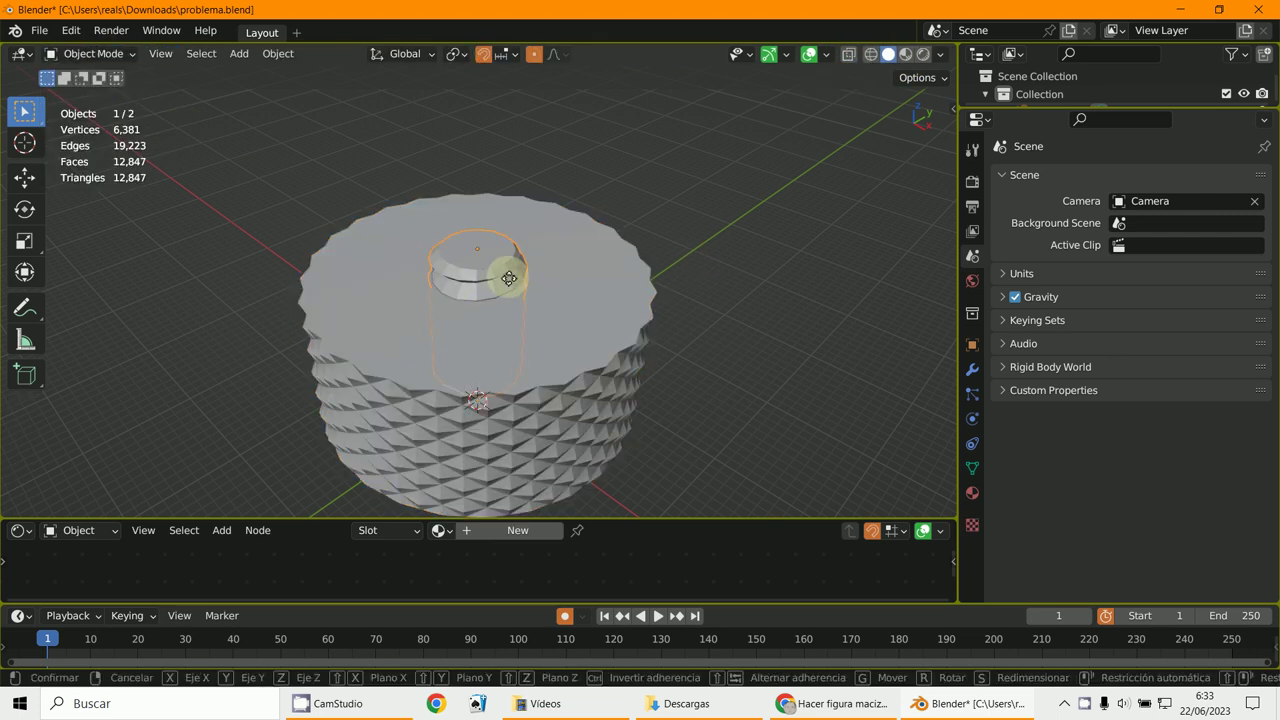
pyautogui.press('g')
pyautogui.press('x')
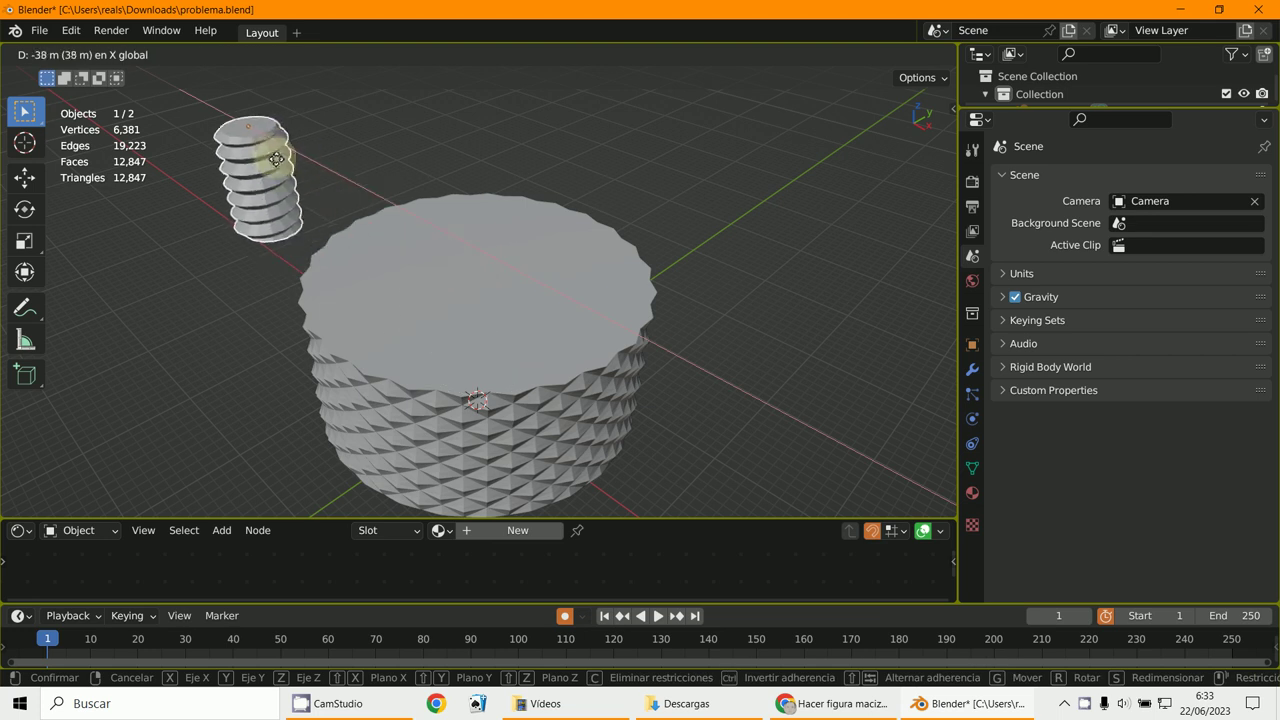
pyautogui.click(277, 157)
# Open the knurled knob in Edit Mode, viewed from the front with vertex selection and X-ray display on.
pyautogui.click(490, 333)
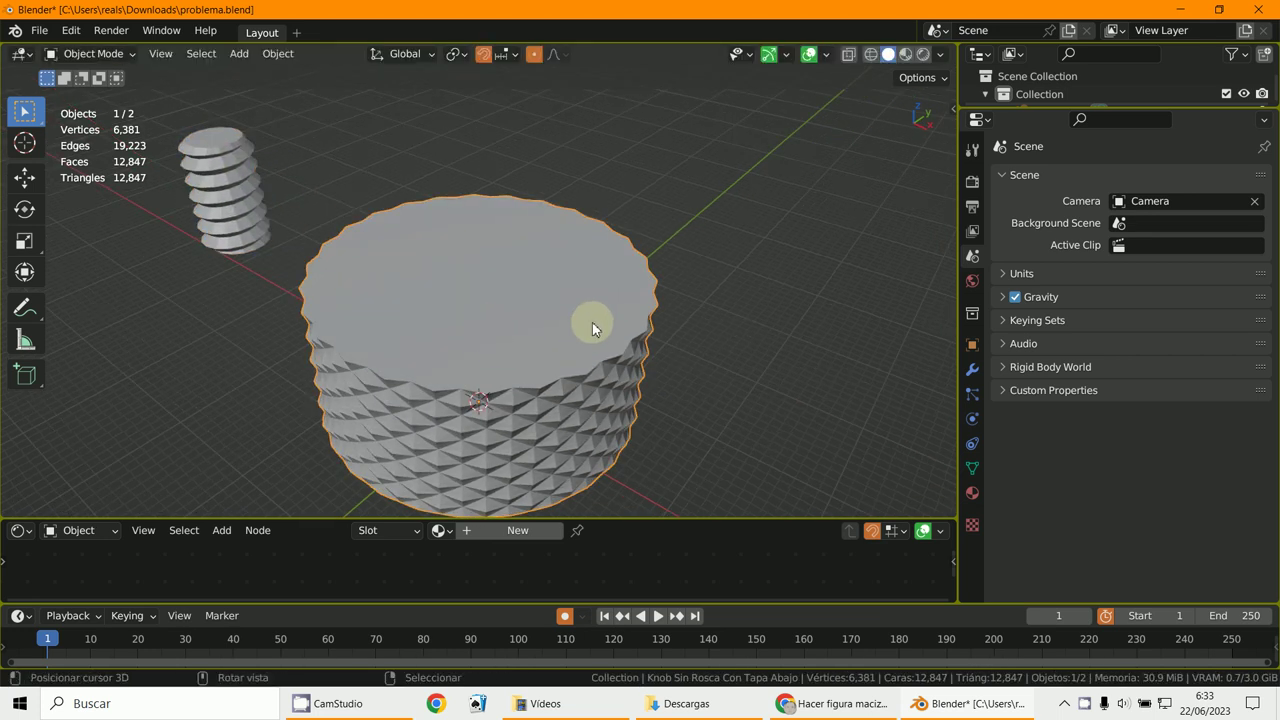
pyautogui.click(87, 53)
pyautogui.click(105, 90)
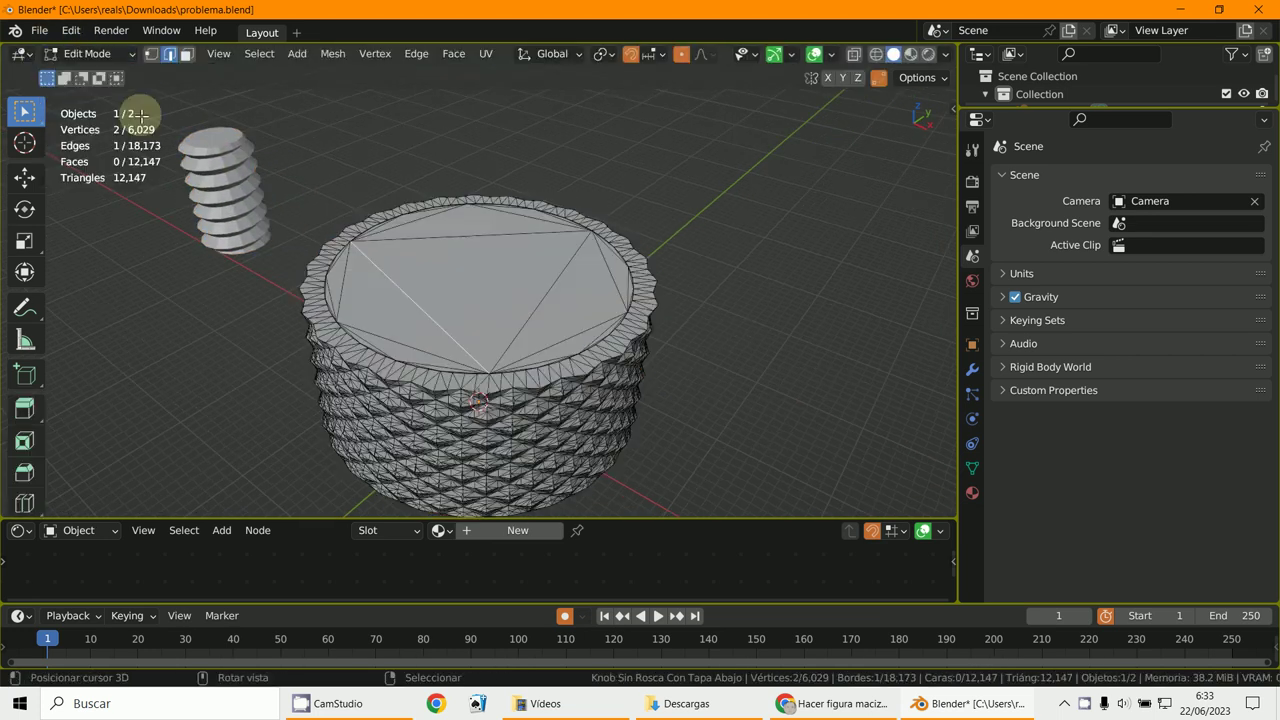
pyautogui.scroll(2, 563, 271)
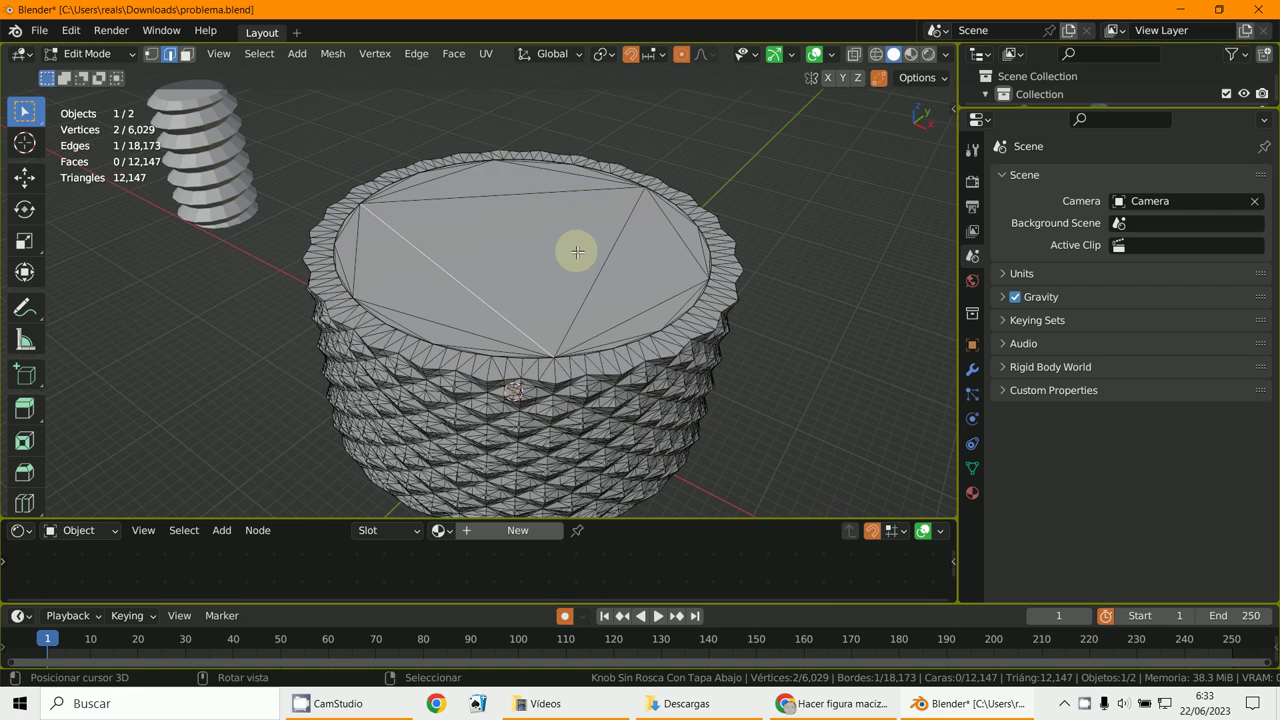
pyautogui.press('KP_1')
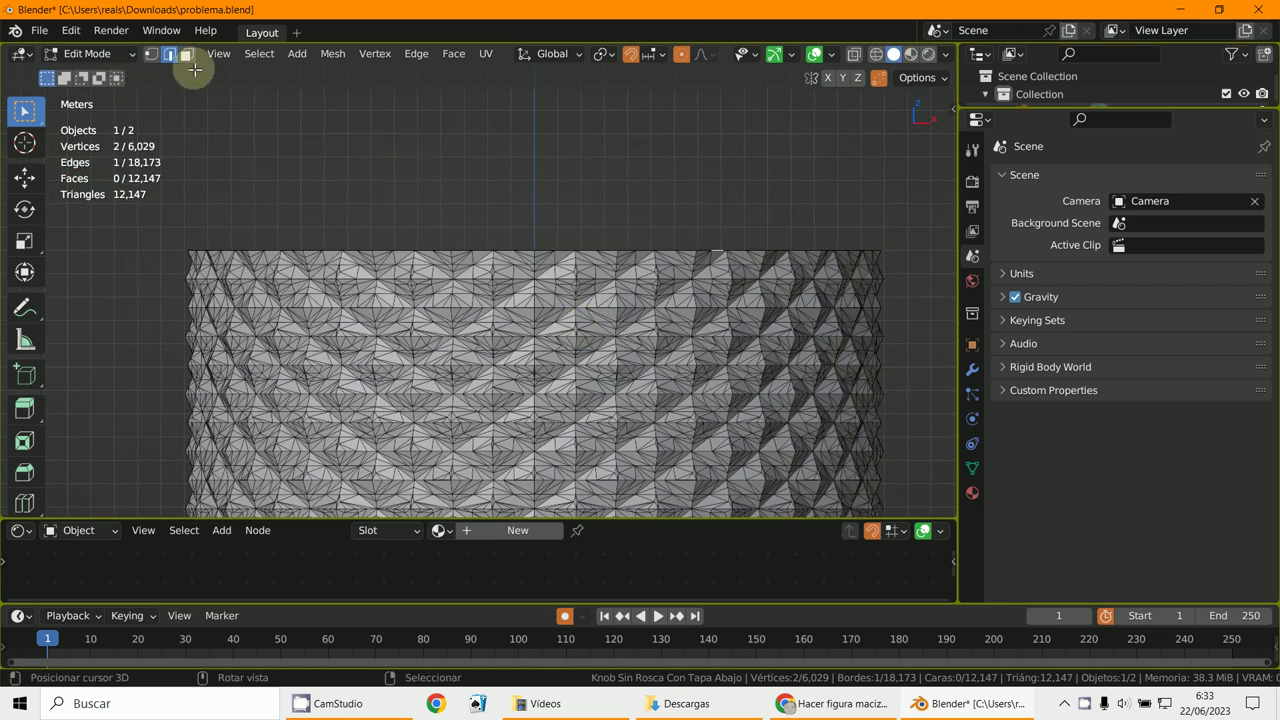
pyautogui.click(151, 53)
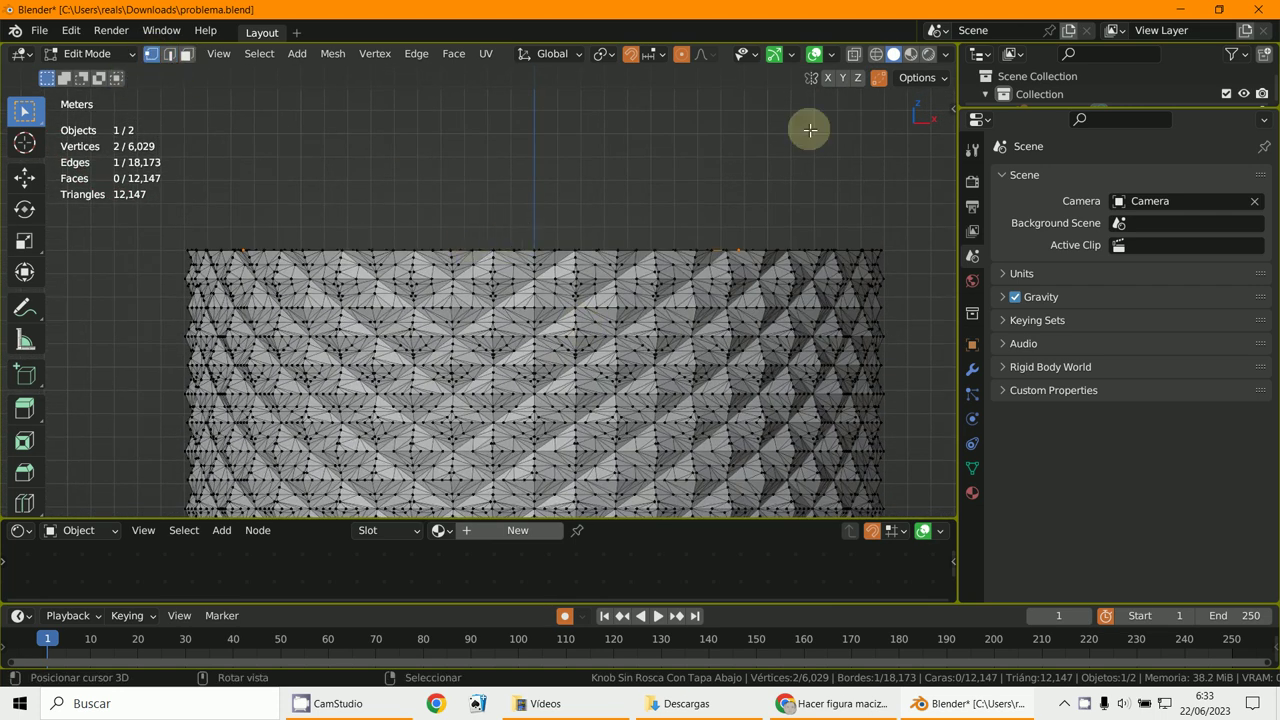
pyautogui.click(853, 53)
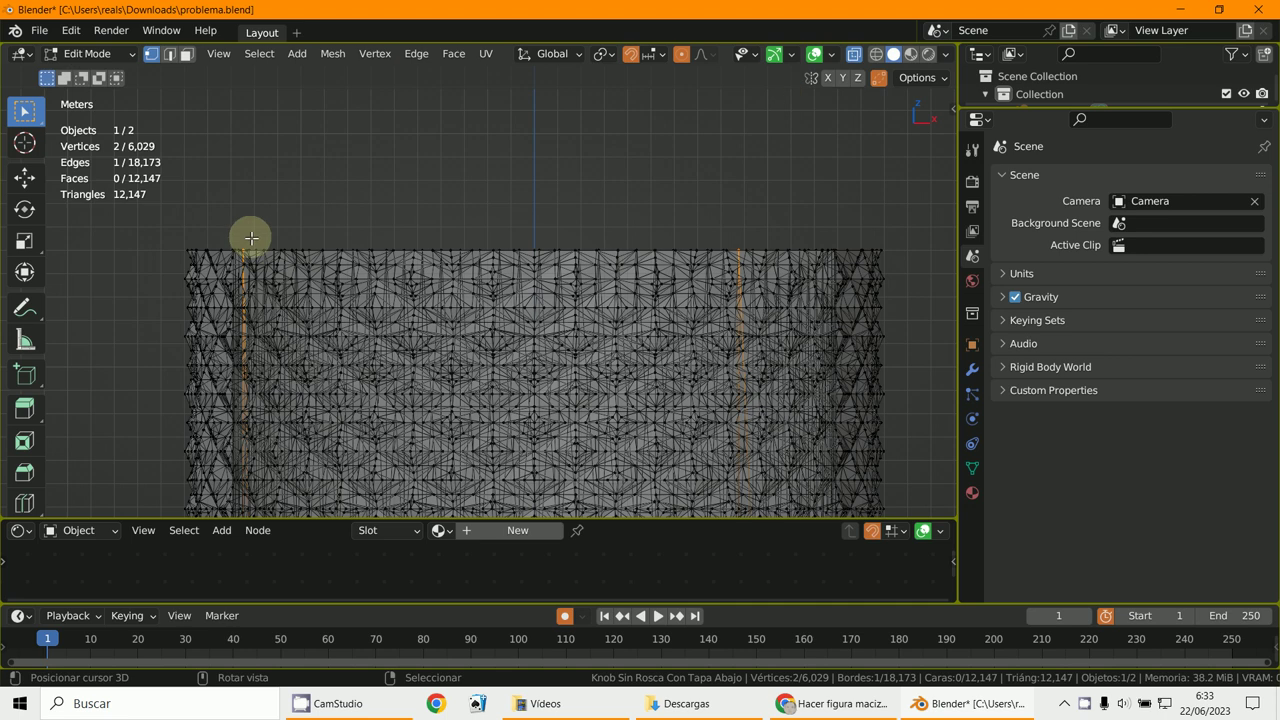
# Box-select all vertices along the knob's top plane, delete their faces, and turn off X-ray display.
pyautogui.hotkey('alt', 'a')
pyautogui.press('b')
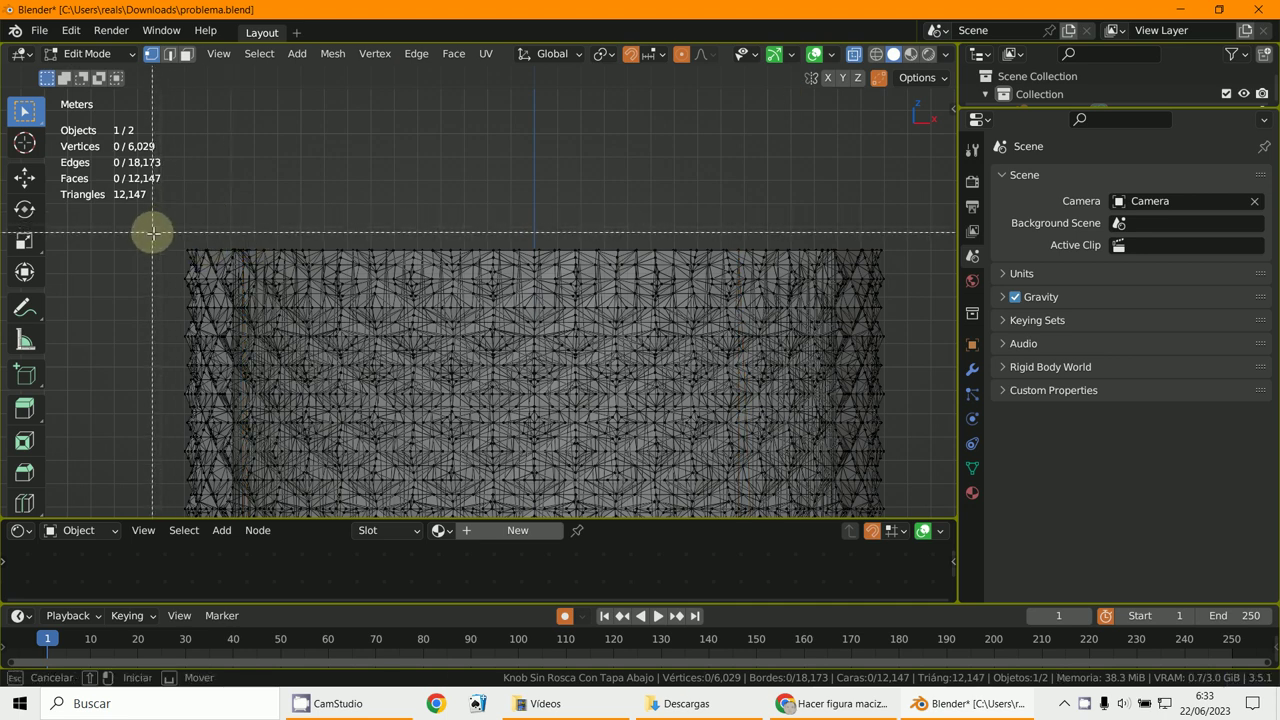
pyautogui.moveTo(151, 237); pyautogui.dragTo(894, 254)
pyautogui.moveTo(717, 249); pyautogui.dragTo(695, 283, button='middle')
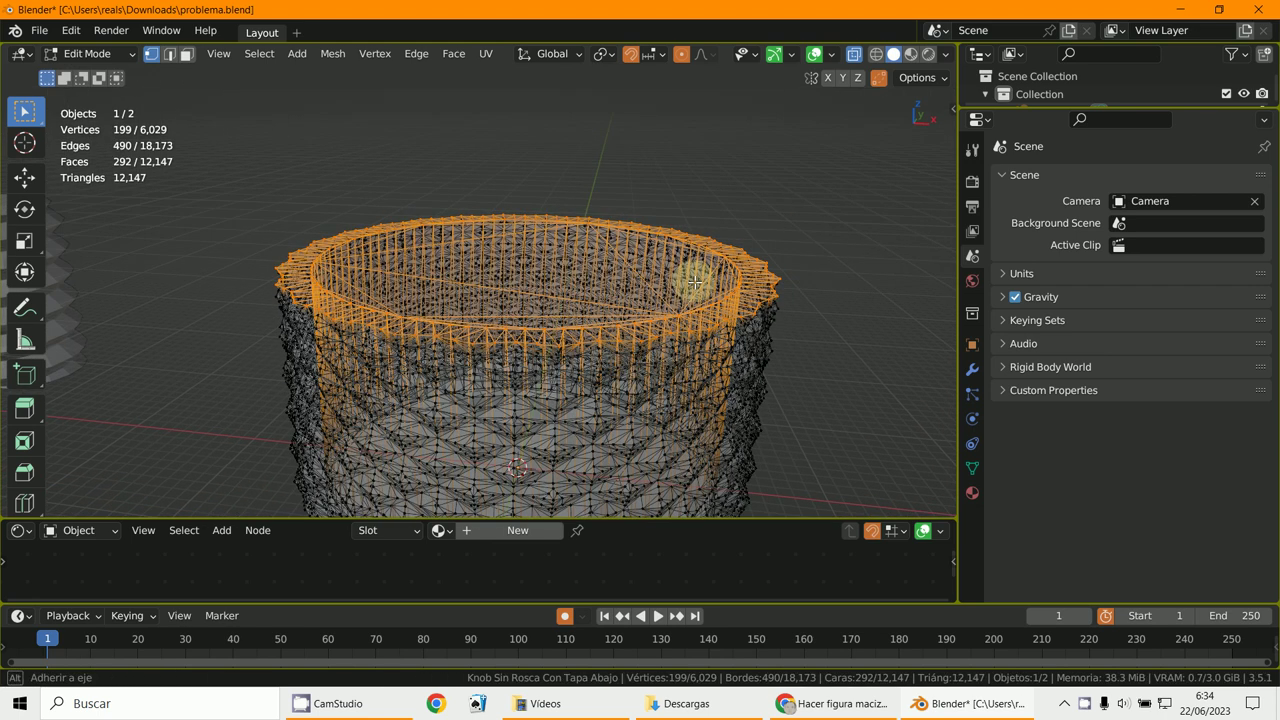
pyautogui.press('x')
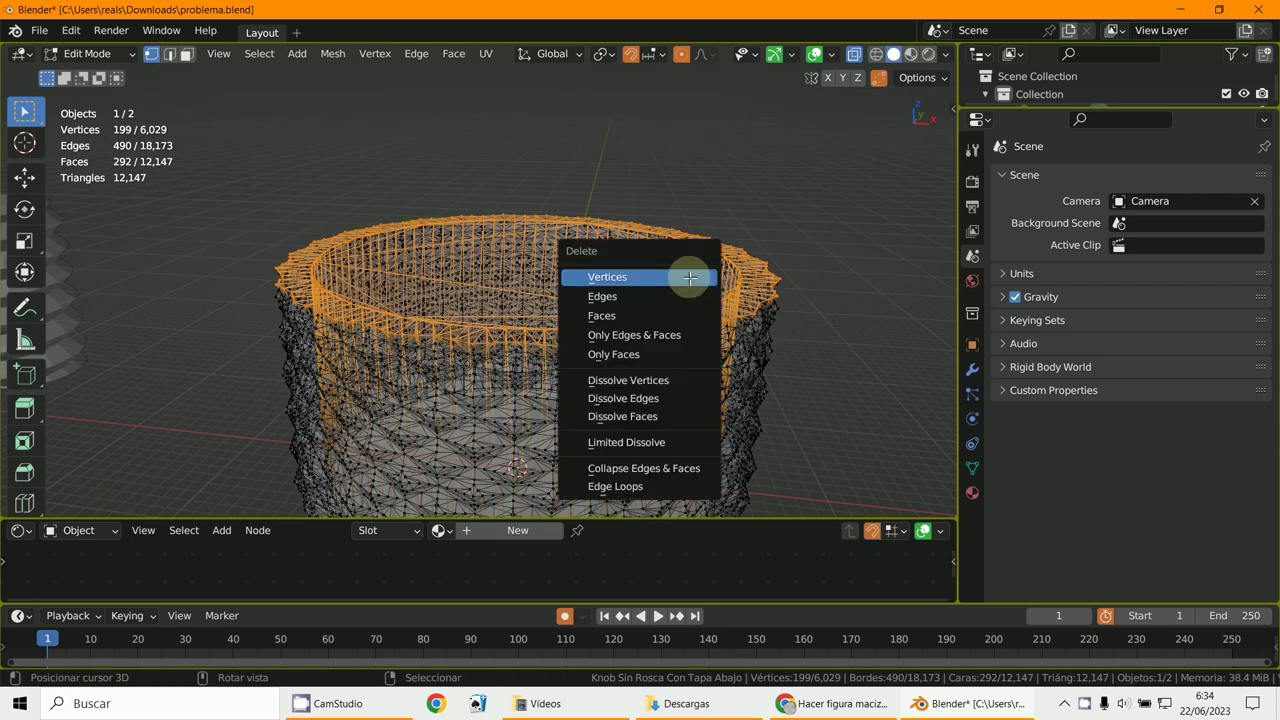
pyautogui.click(604, 315)
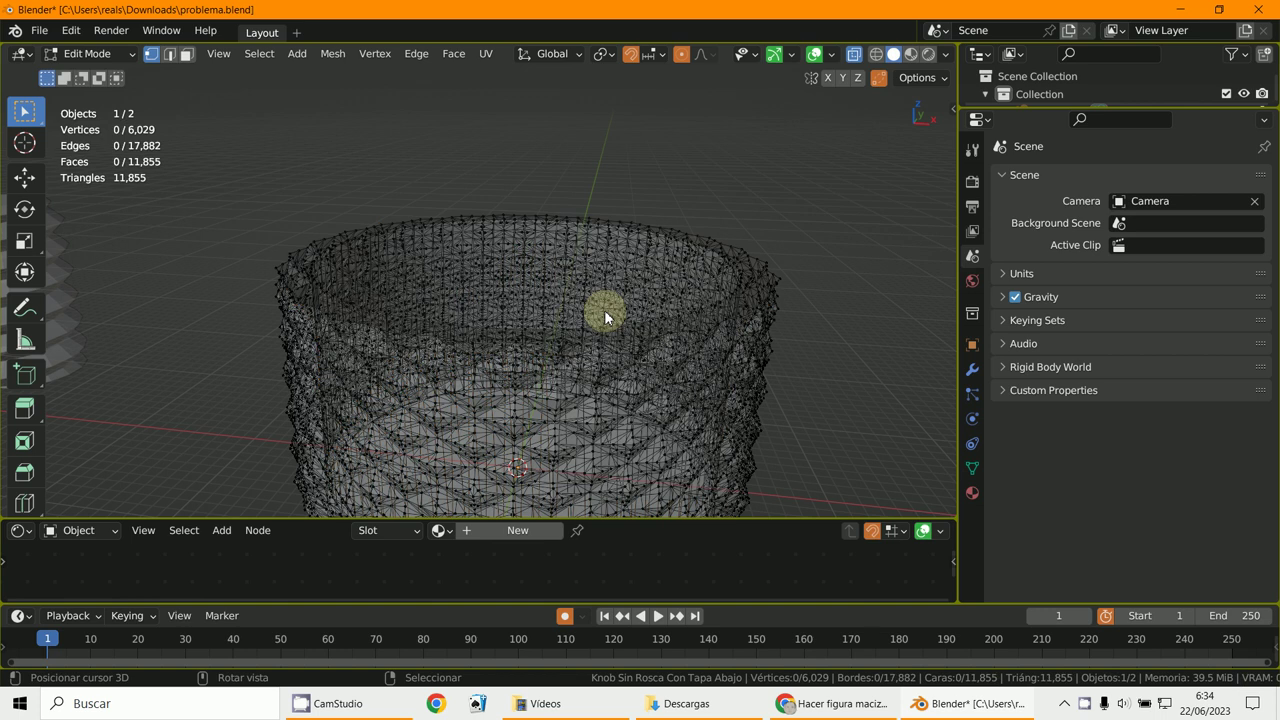
pyautogui.click(852, 56)
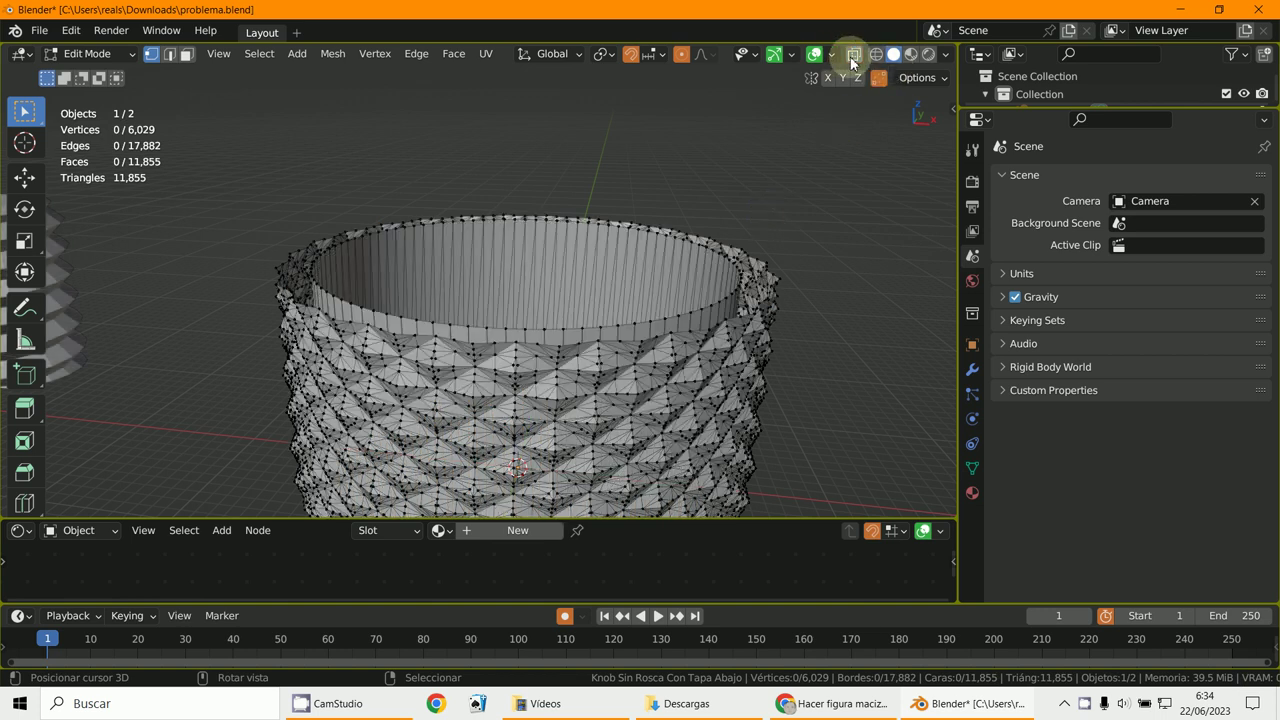
# Select the knob's separate inner wall and floor as linked geometry and delete their vertices.
pyautogui.moveTo(541, 278); pyautogui.dragTo(429, 317, button='middle')
pyautogui.scroll(3, 514, 323)
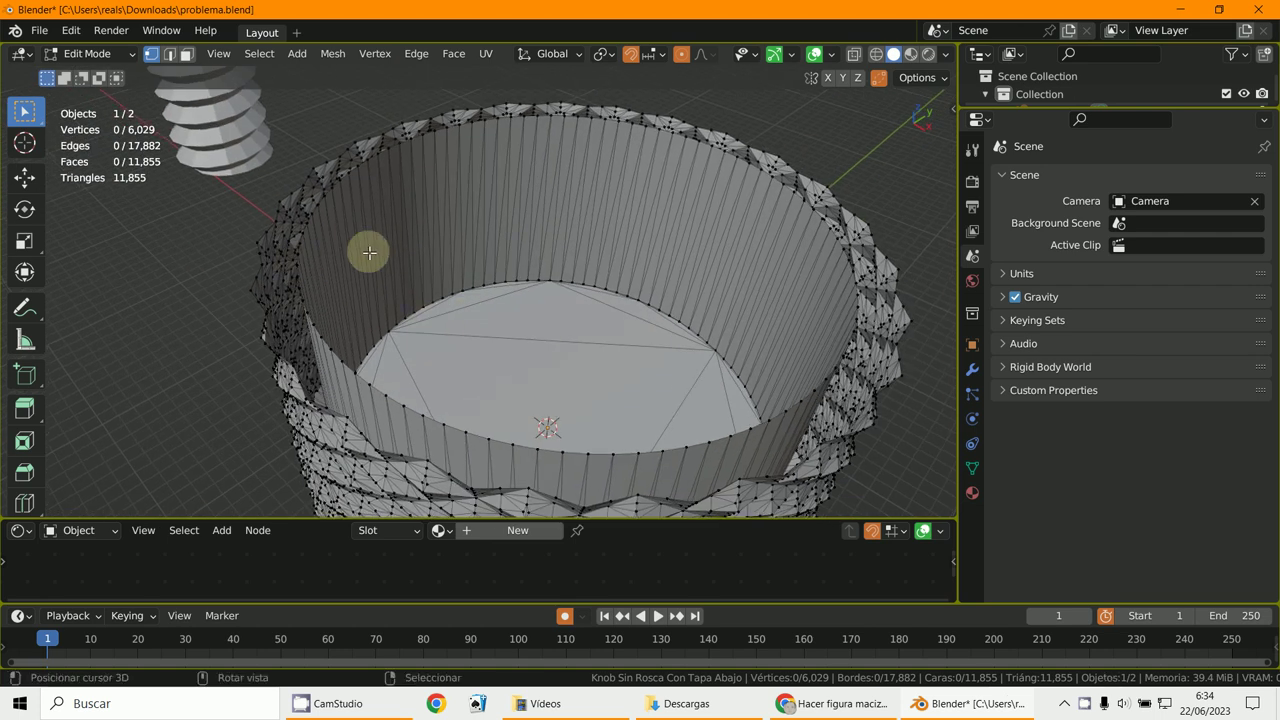
pyautogui.moveTo(334, 347); pyautogui.dragTo(300, 349, button='middle')
pyautogui.moveTo(423, 349); pyautogui.dragTo(374, 291, button='middle')
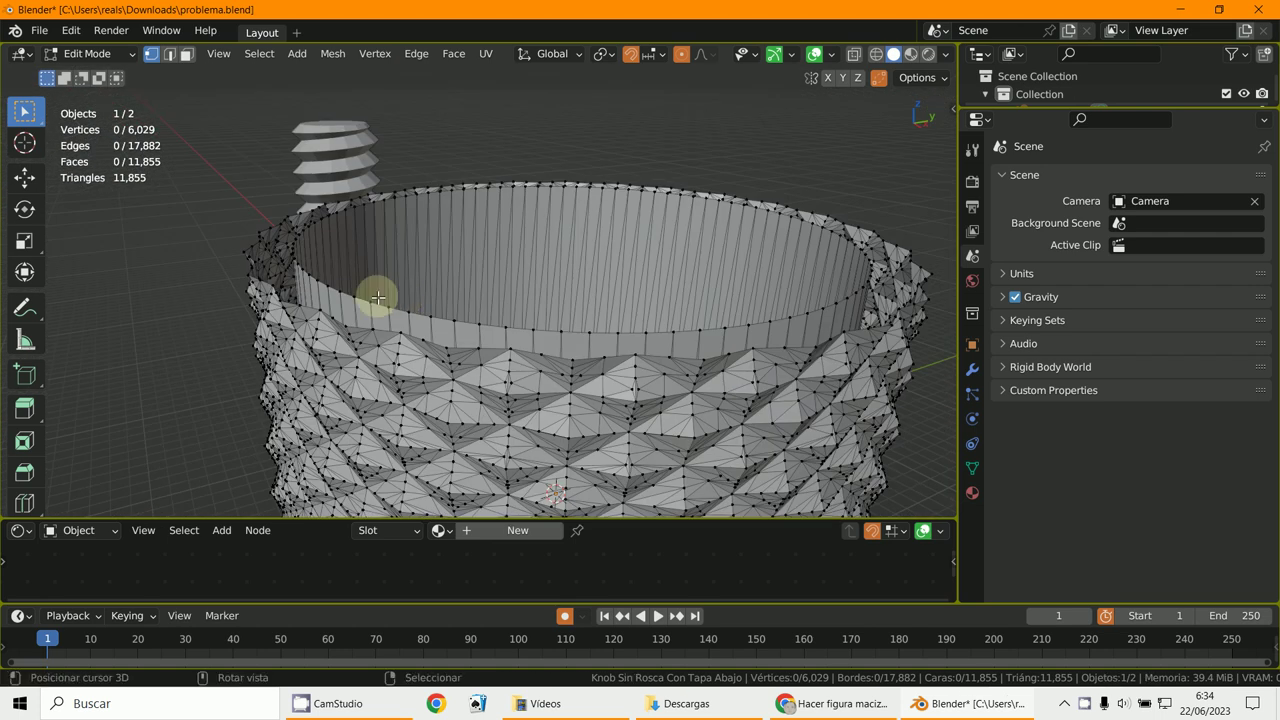
pyautogui.moveTo(322, 330); pyautogui.dragTo(309, 286, button='middle')
pyautogui.moveTo(343, 343); pyautogui.dragTo(280, 320, button='middle')
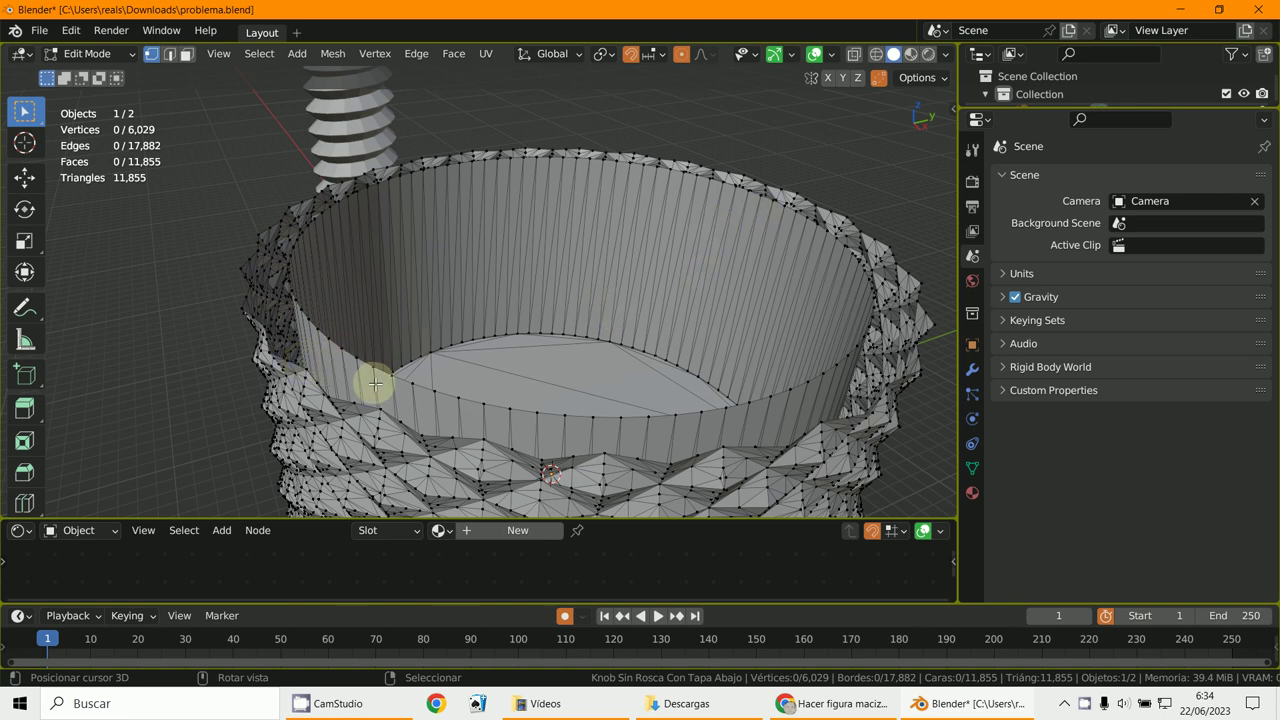
pyautogui.moveTo(713, 340); pyautogui.dragTo(703, 366, button='middle')
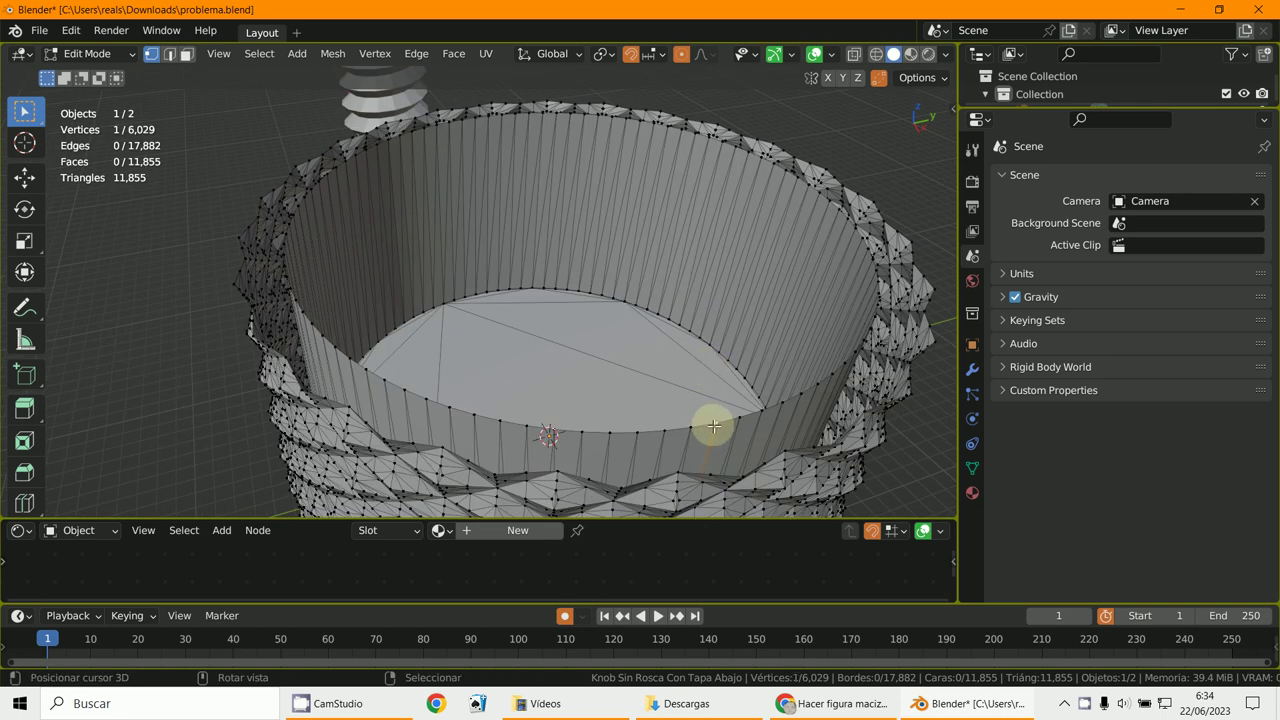
pyautogui.press('l')
pyautogui.scroll(-5, 710, 424)
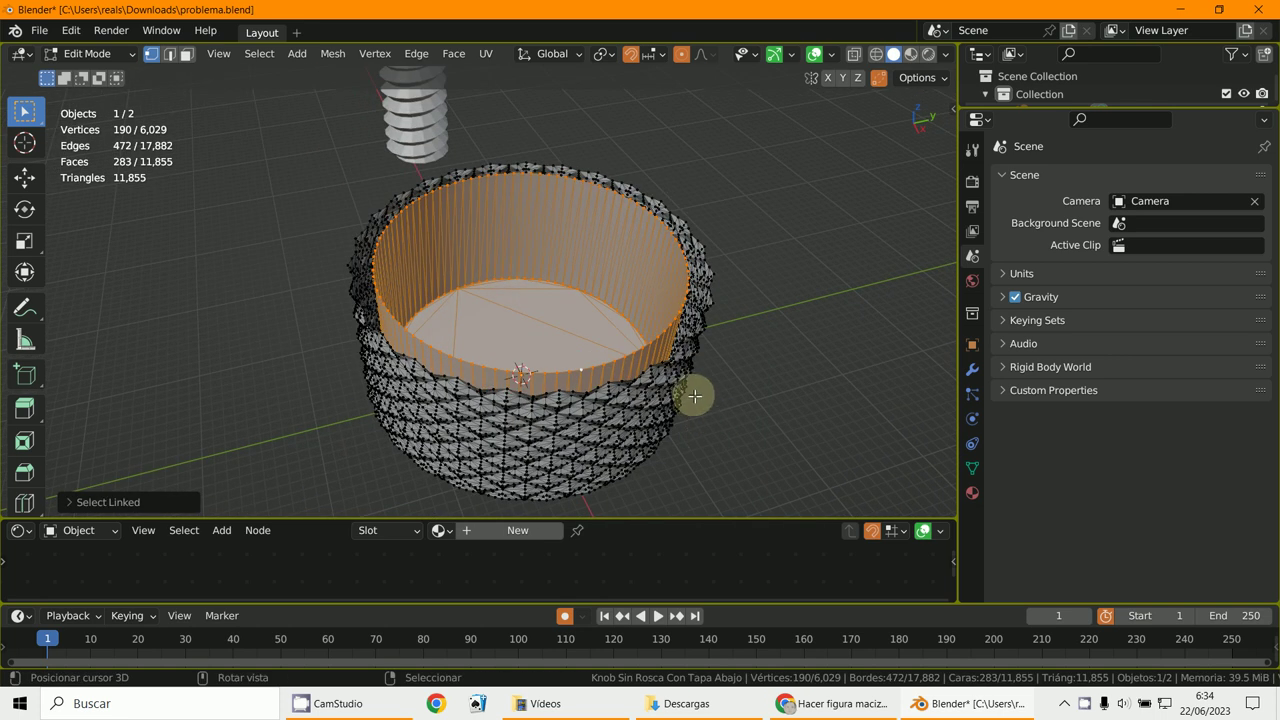
pyautogui.press('x')
pyautogui.click(670, 358)
# Select all vertices of the knurled shell's open top rim from the front view with X-ray display on.
pyautogui.moveTo(680, 363); pyautogui.dragTo(496, 260, button='middle')
pyautogui.scroll(3, 427, 288)
pyautogui.scroll(-3, 496, 260)
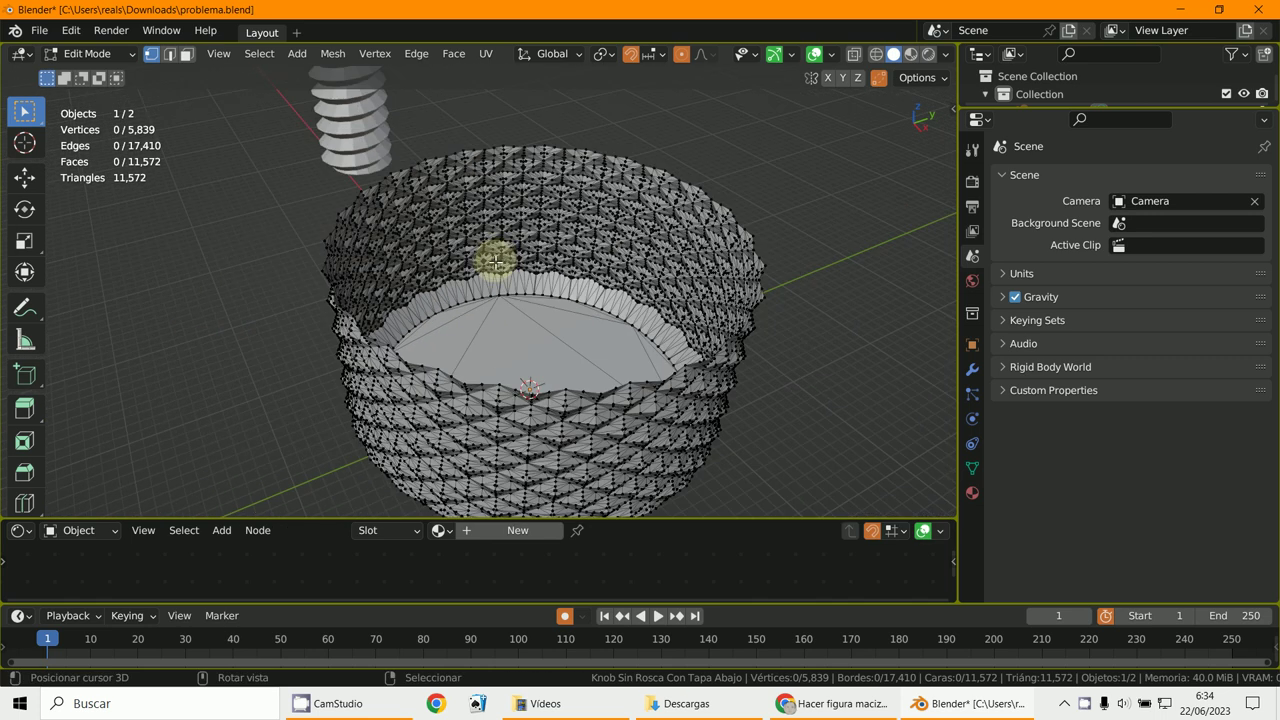
pyautogui.press('KP_1')
pyautogui.scroll(4, 491, 257)
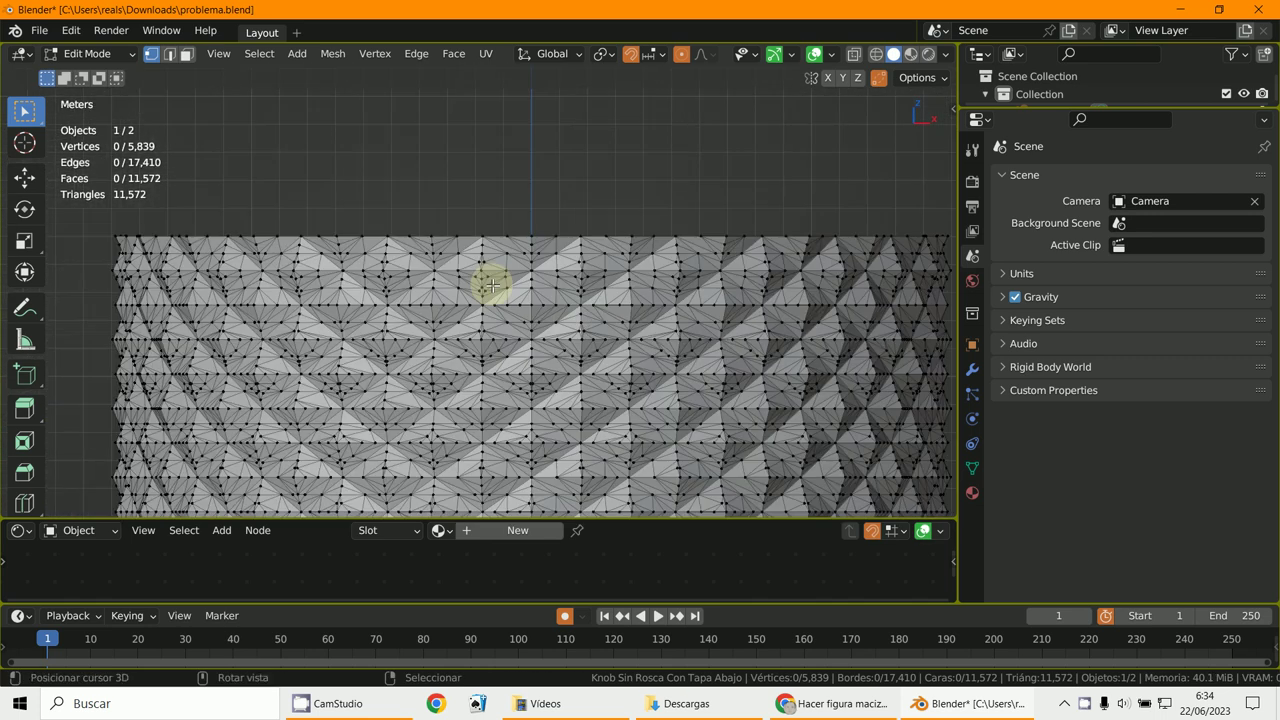
pyautogui.scroll(-2, 559, 269)
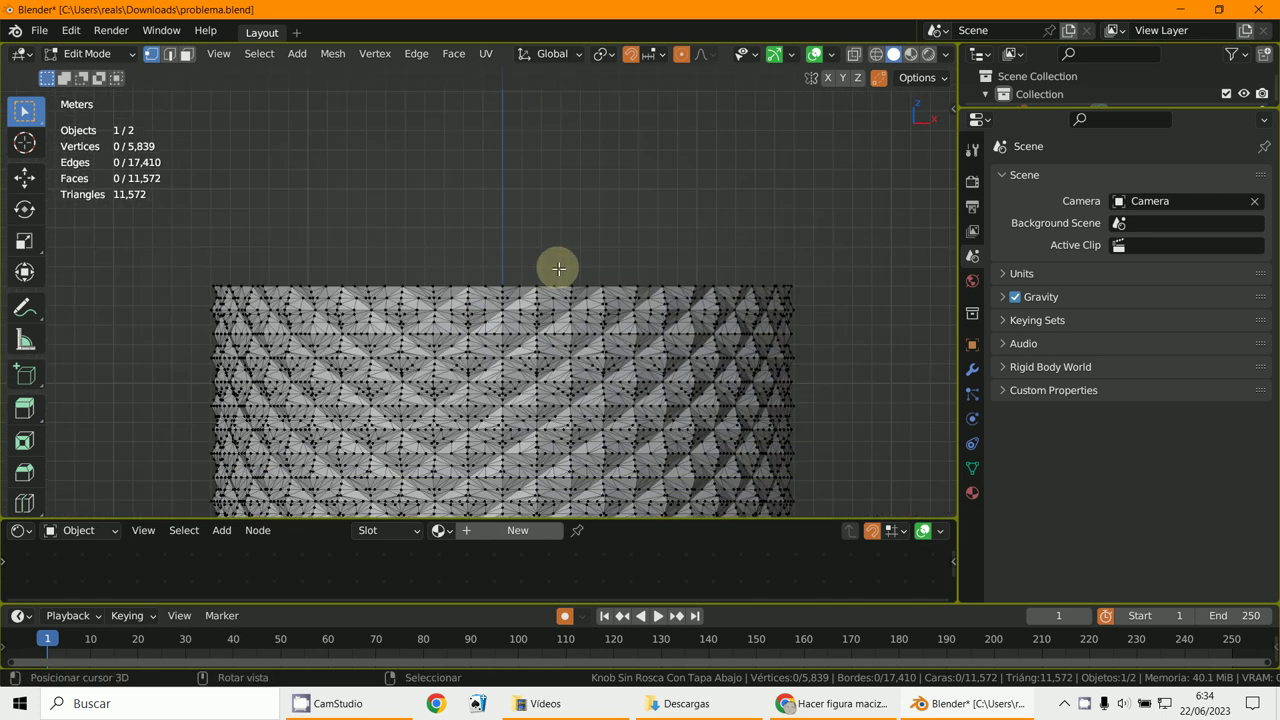
pyautogui.click(856, 56)
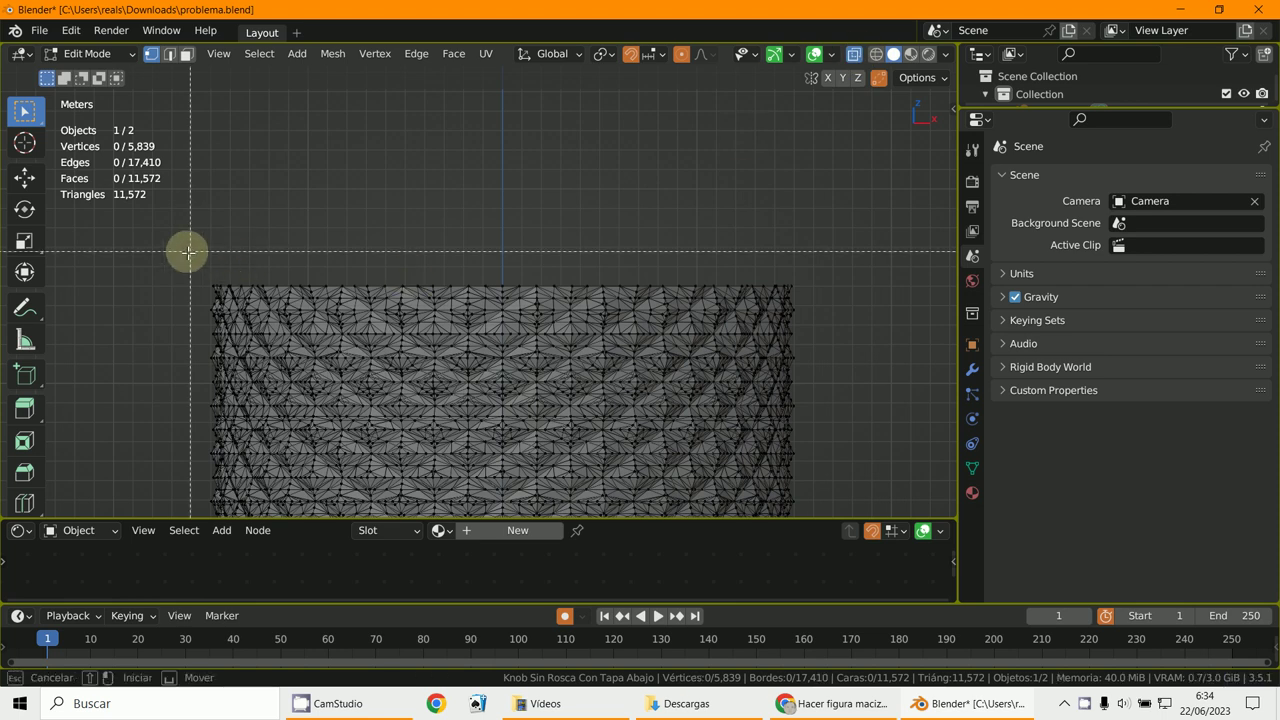
pyautogui.moveTo(177, 268); pyautogui.dragTo(826, 286)
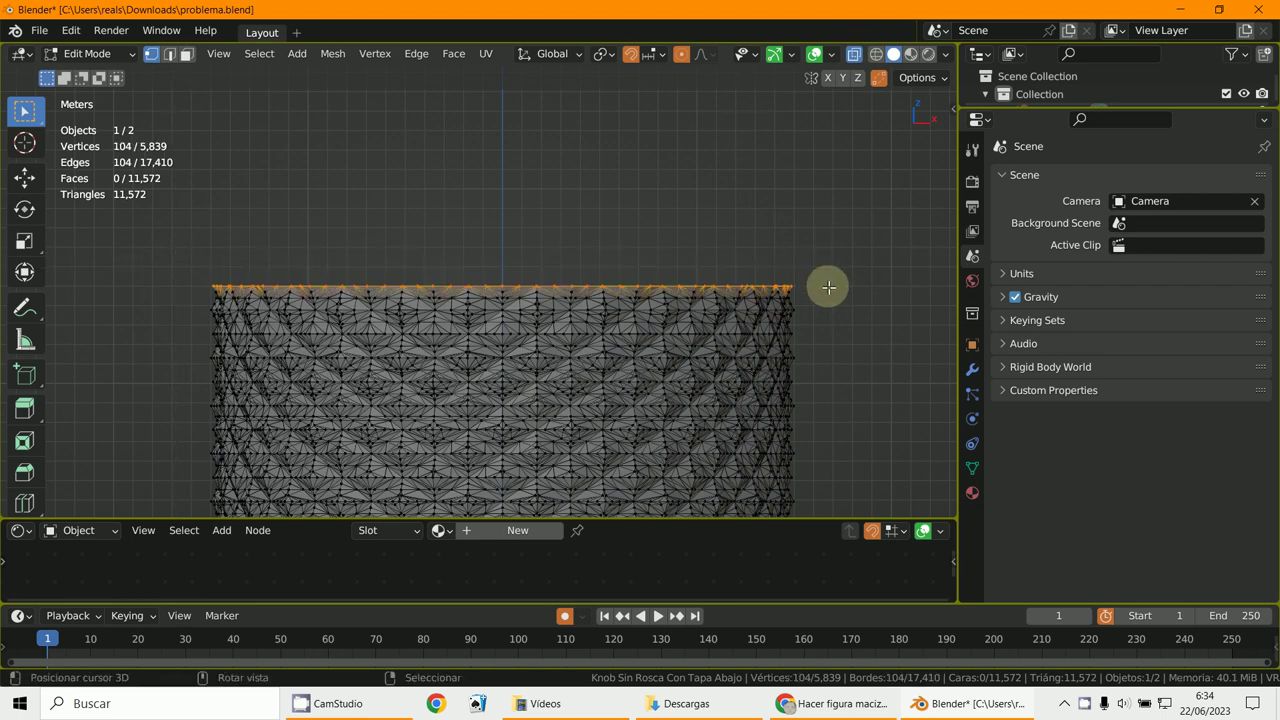
# Fill the knob's open top rim with a single face, turn off X-ray display, and return to Object Mode.
pyautogui.moveTo(826, 286); pyautogui.dragTo(754, 244, button='middle')
pyautogui.scroll(2, 775, 300)
pyautogui.scroll(3, 751, 250)
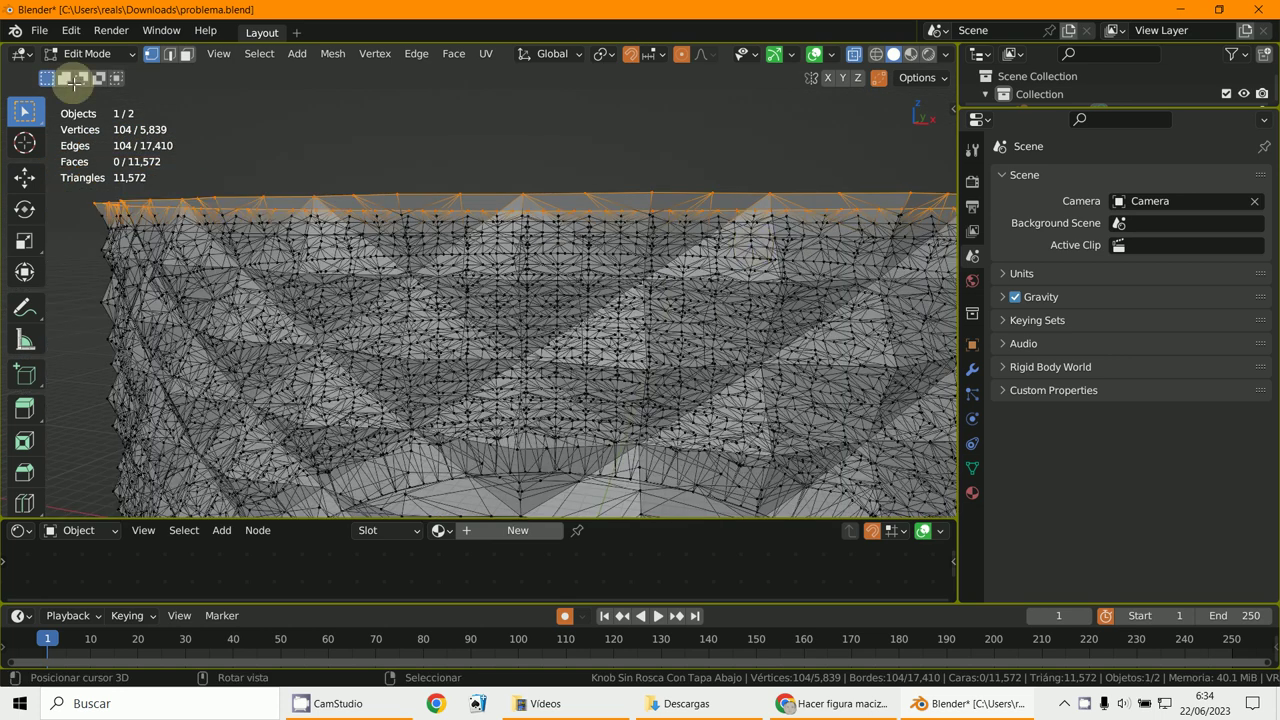
pyautogui.scroll(-2, 400, 177)
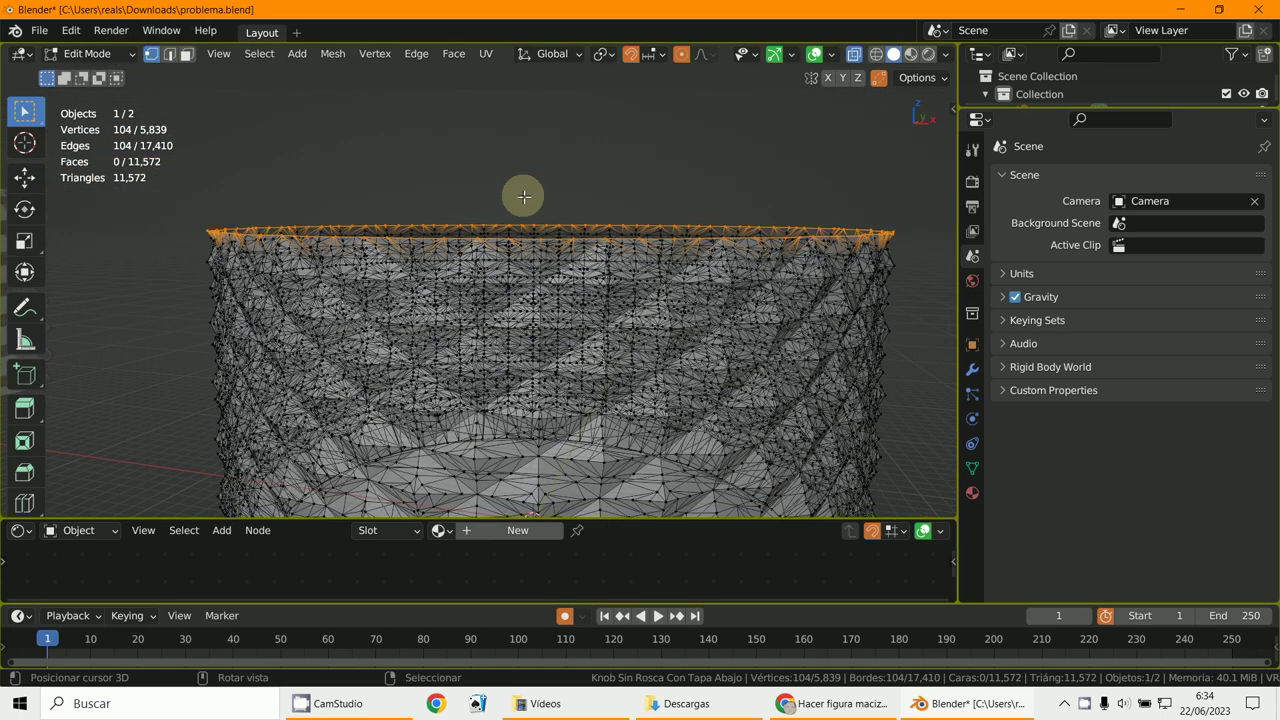
pyautogui.press('f')
pyautogui.click(855, 56)
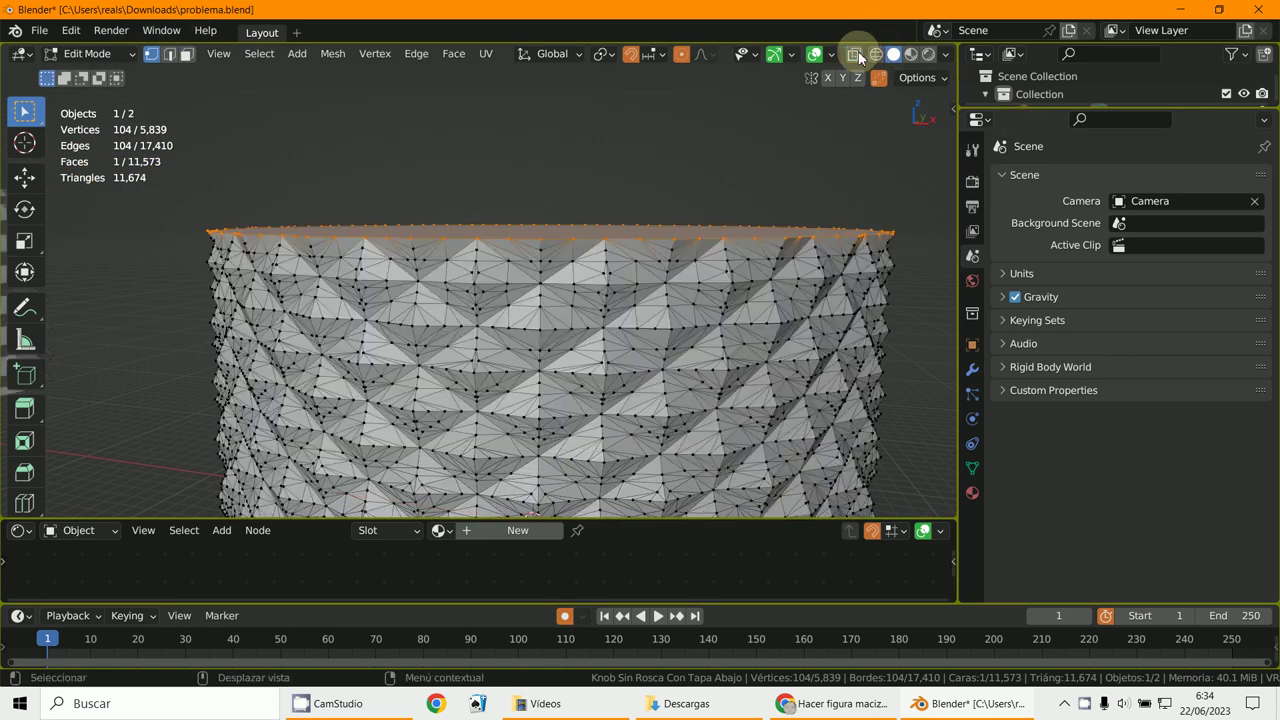
pyautogui.moveTo(777, 191); pyautogui.dragTo(763, 229, button='middle')
pyautogui.scroll(-2, 760, 232)
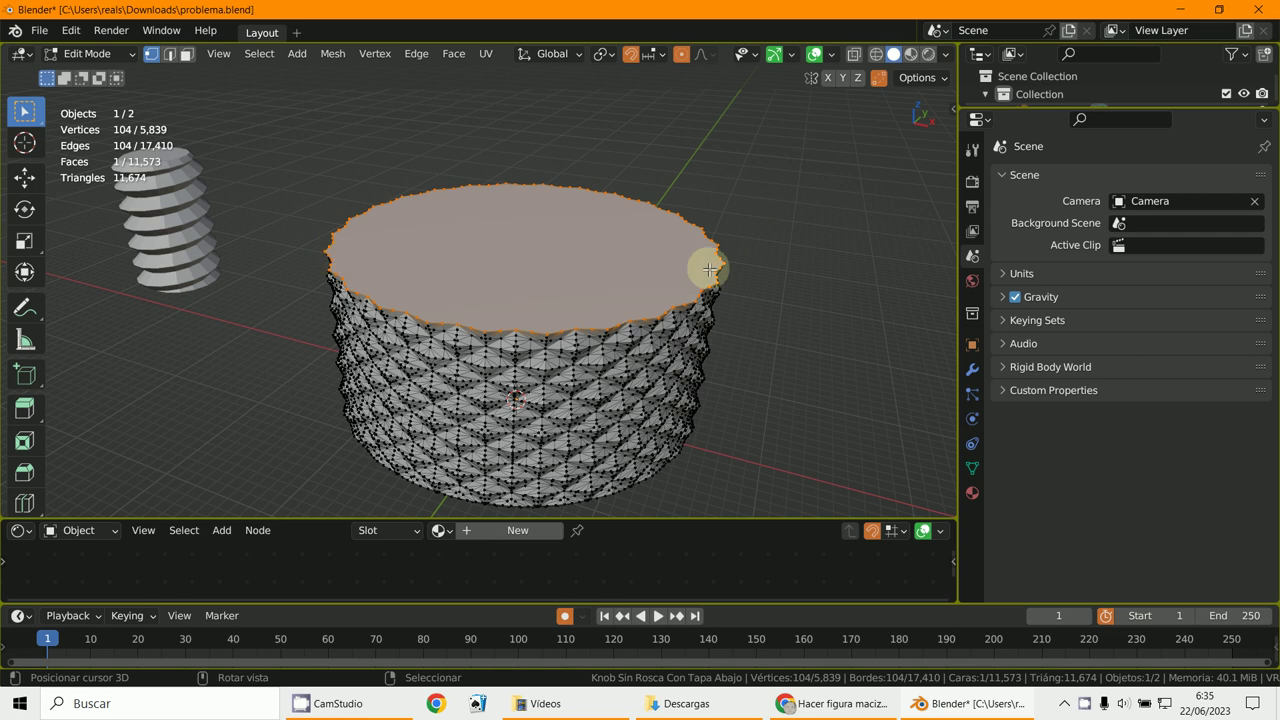
pyautogui.click(80, 54)
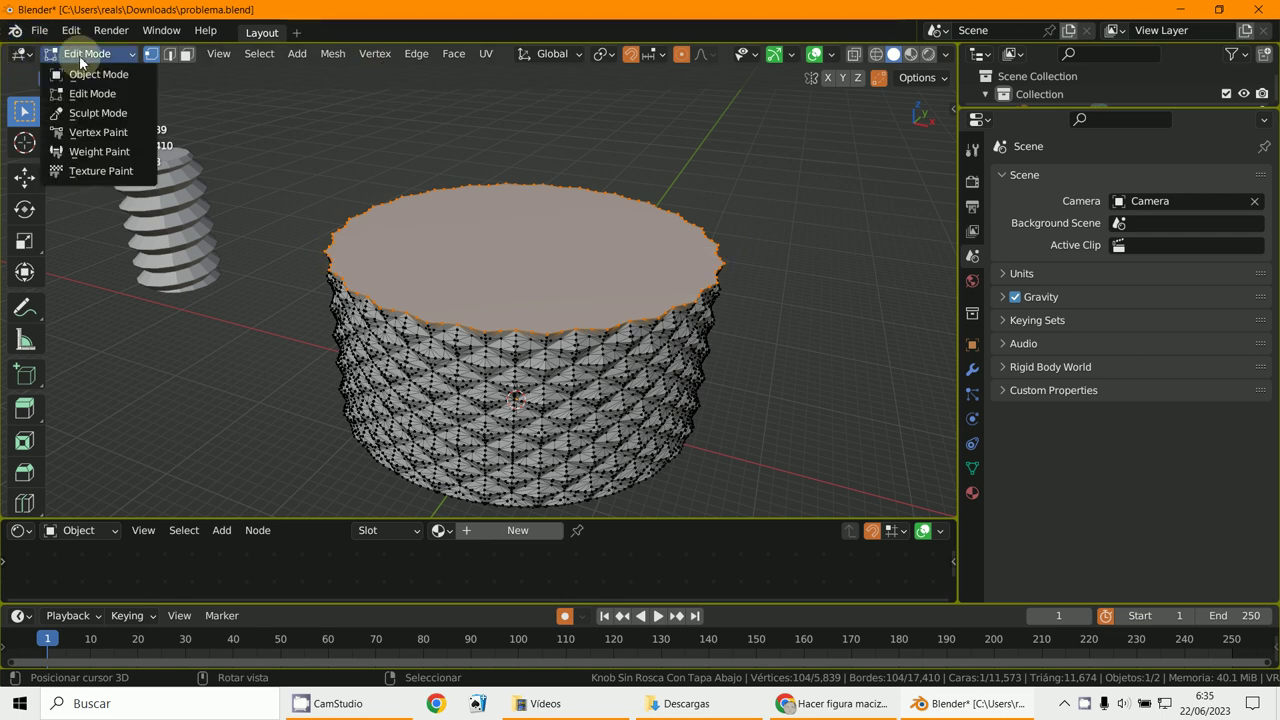
pyautogui.click(92, 74)
# Move the threaded screw along the global X axis back to the centre of the knob.
pyautogui.moveTo(524, 282)
pyautogui.mouseDown(button='middle')
pyautogui.moveTo(528, 329)
pyautogui.moveTo(563, 294)
pyautogui.mouseUp(button='middle')
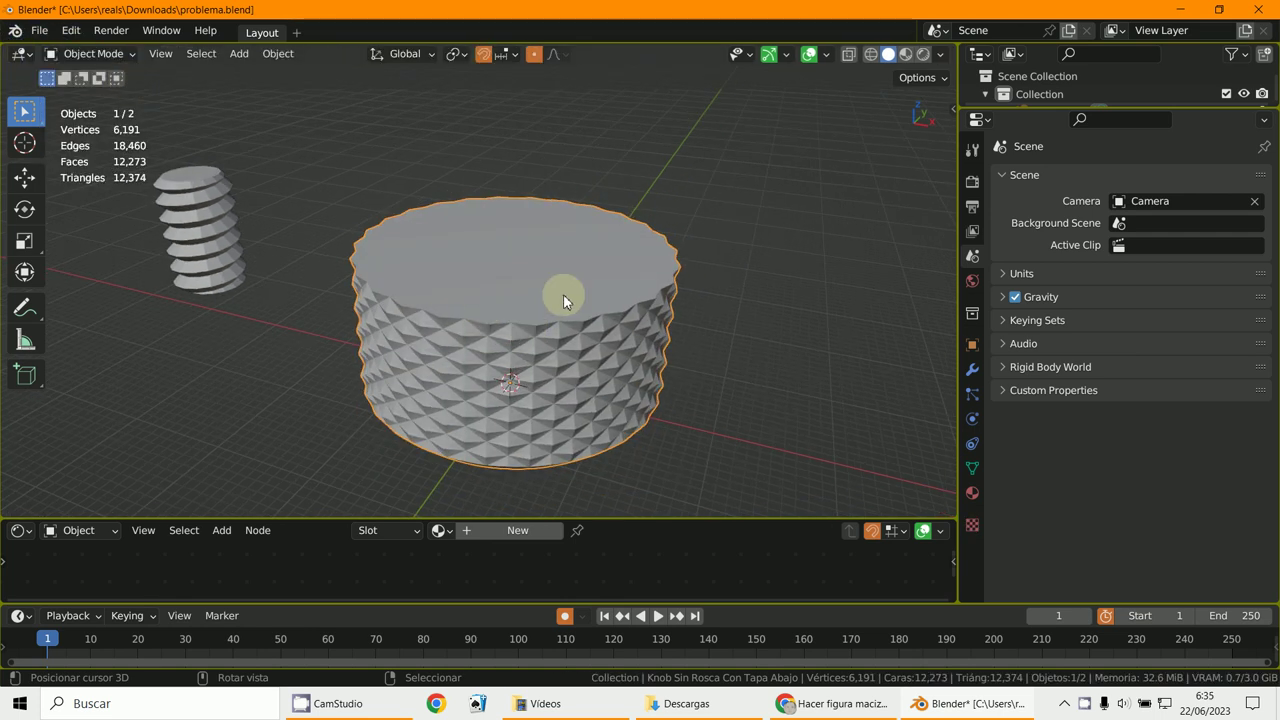
pyautogui.moveTo(618, 378); pyautogui.dragTo(452, 274, button='middle')
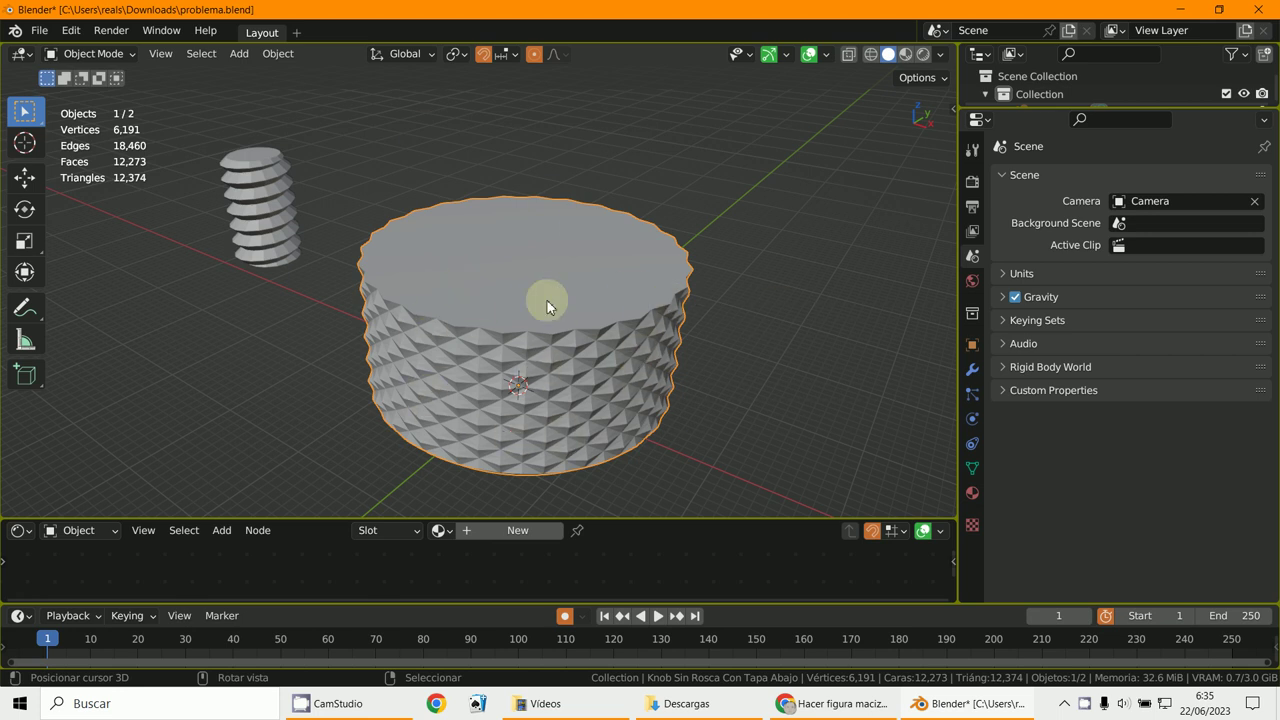
pyautogui.moveTo(547, 307); pyautogui.dragTo(433, 313, button='middle')
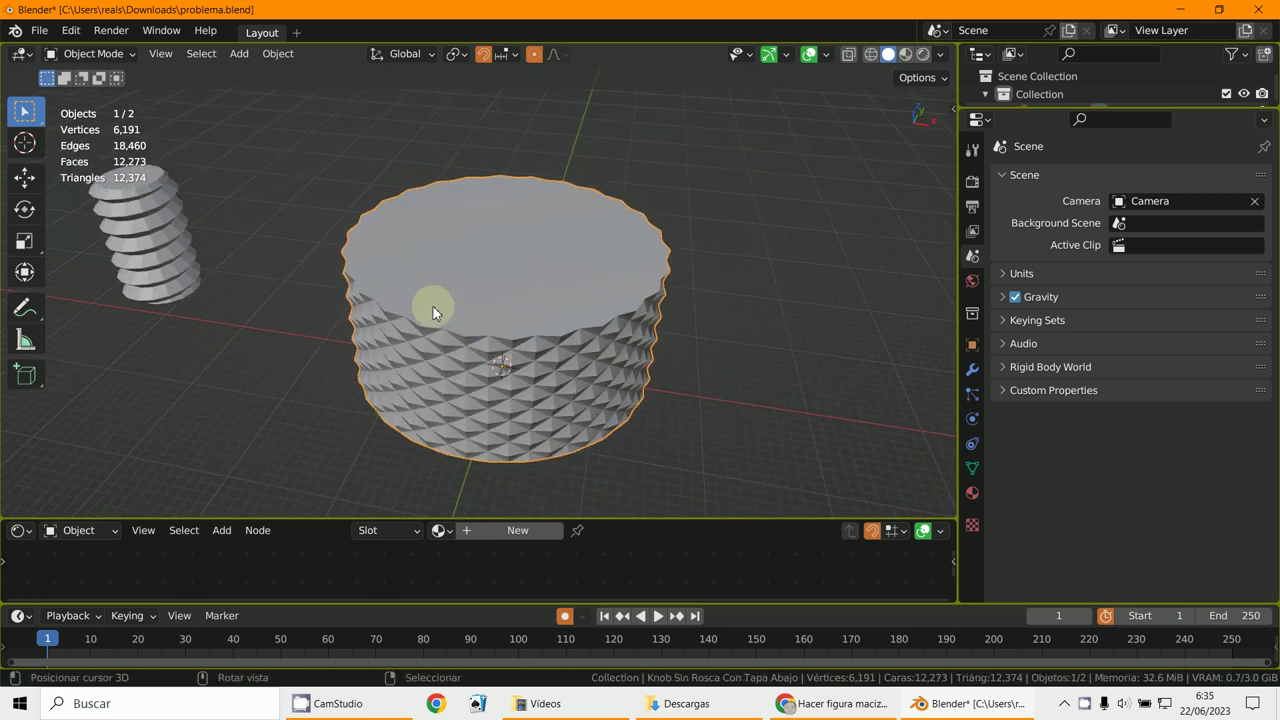
pyautogui.click(156, 252)
pyautogui.press('KP_1')
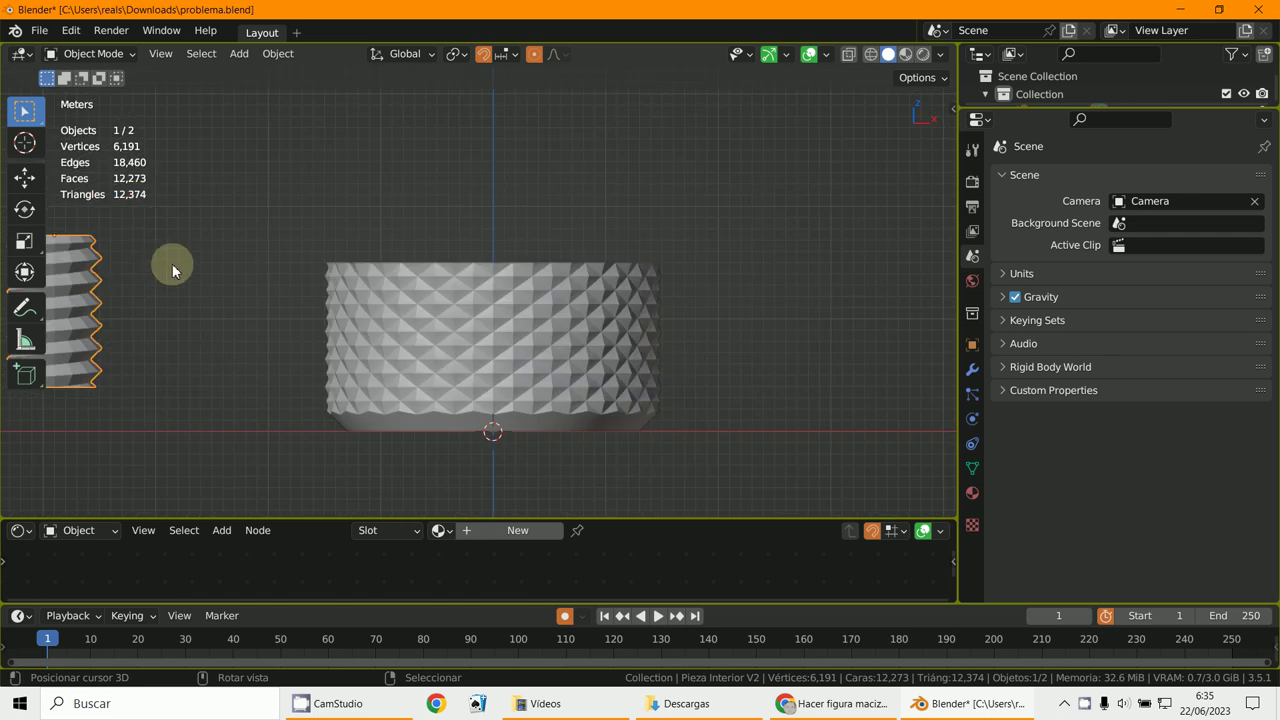
pyautogui.press('g')
pyautogui.press('x')
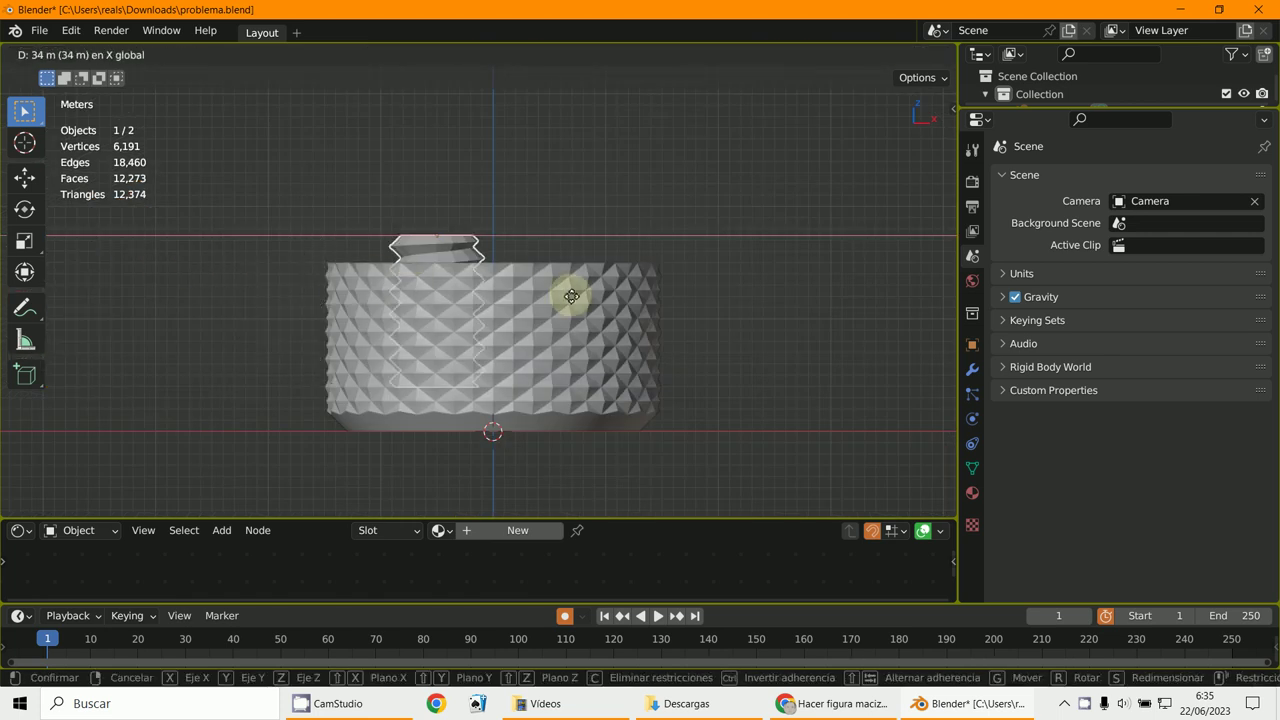
pyautogui.click(614, 301)
pyautogui.moveTo(614, 301); pyautogui.dragTo(462, 290, button='middle')
pyautogui.scroll(2, 461, 290)
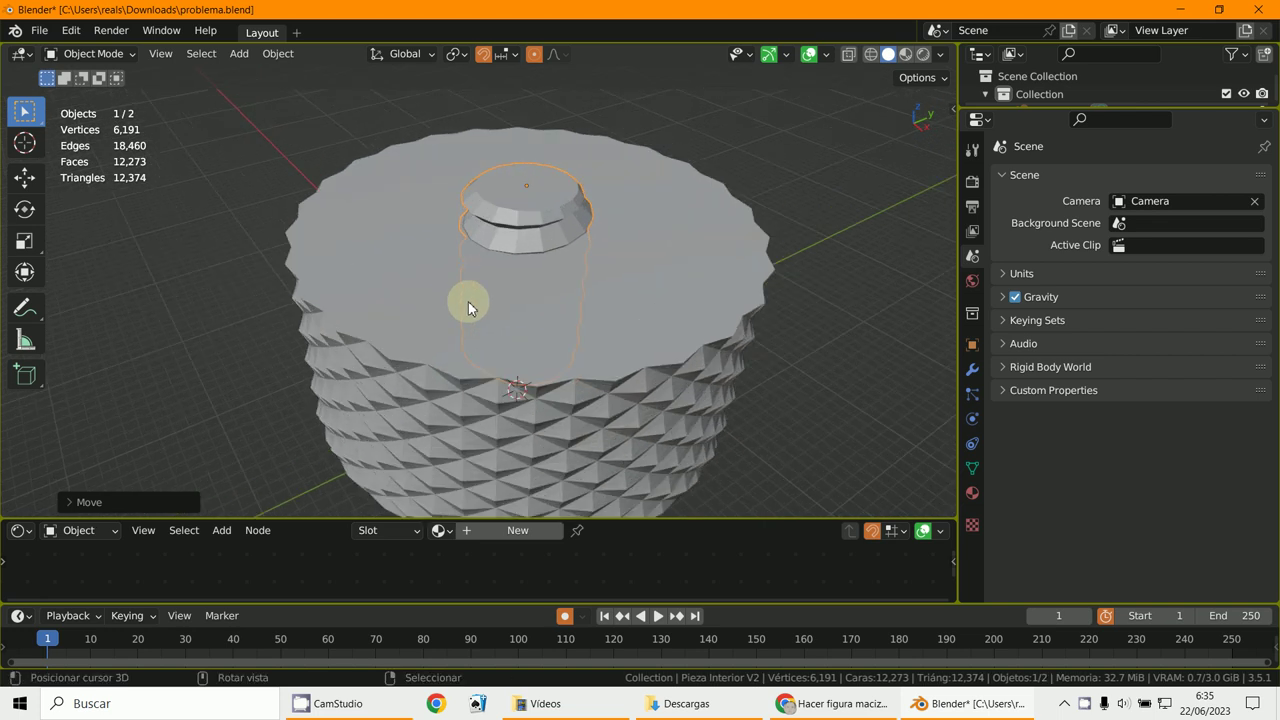
pyautogui.scroll(-1, 467, 302)
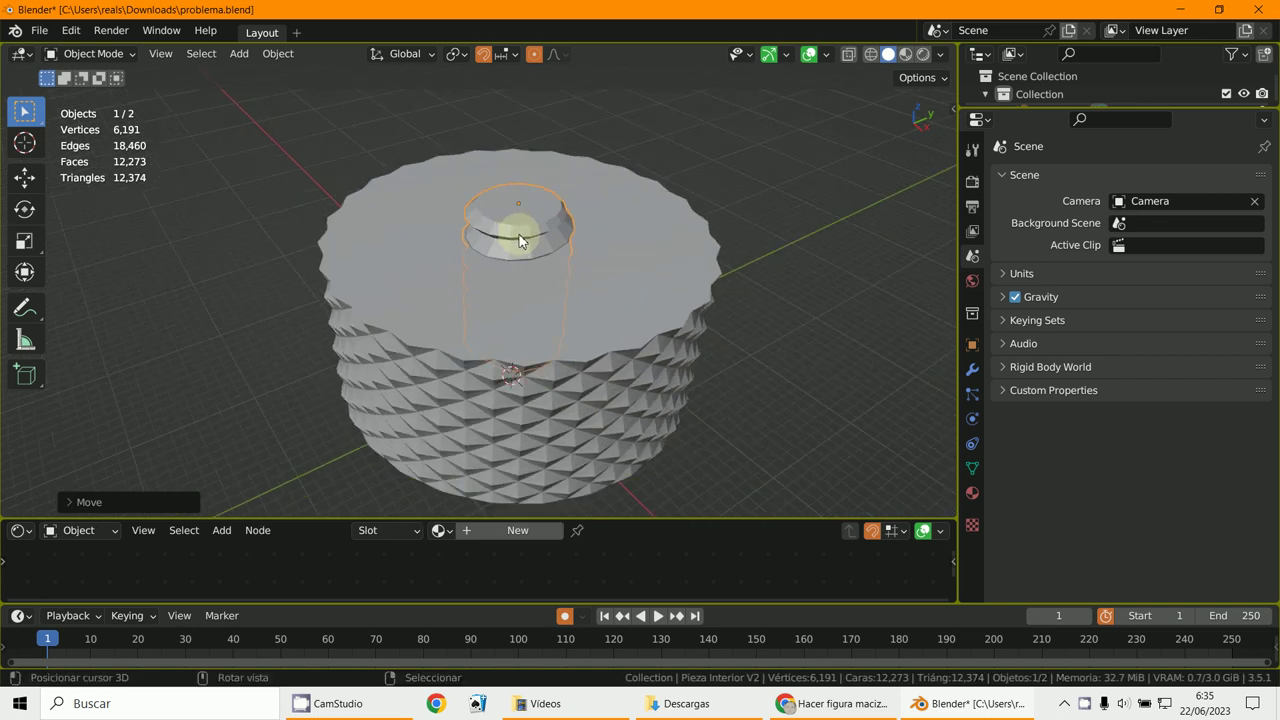
pyautogui.scroll(-2, 517, 237)
pyautogui.scroll(1, 531, 243)
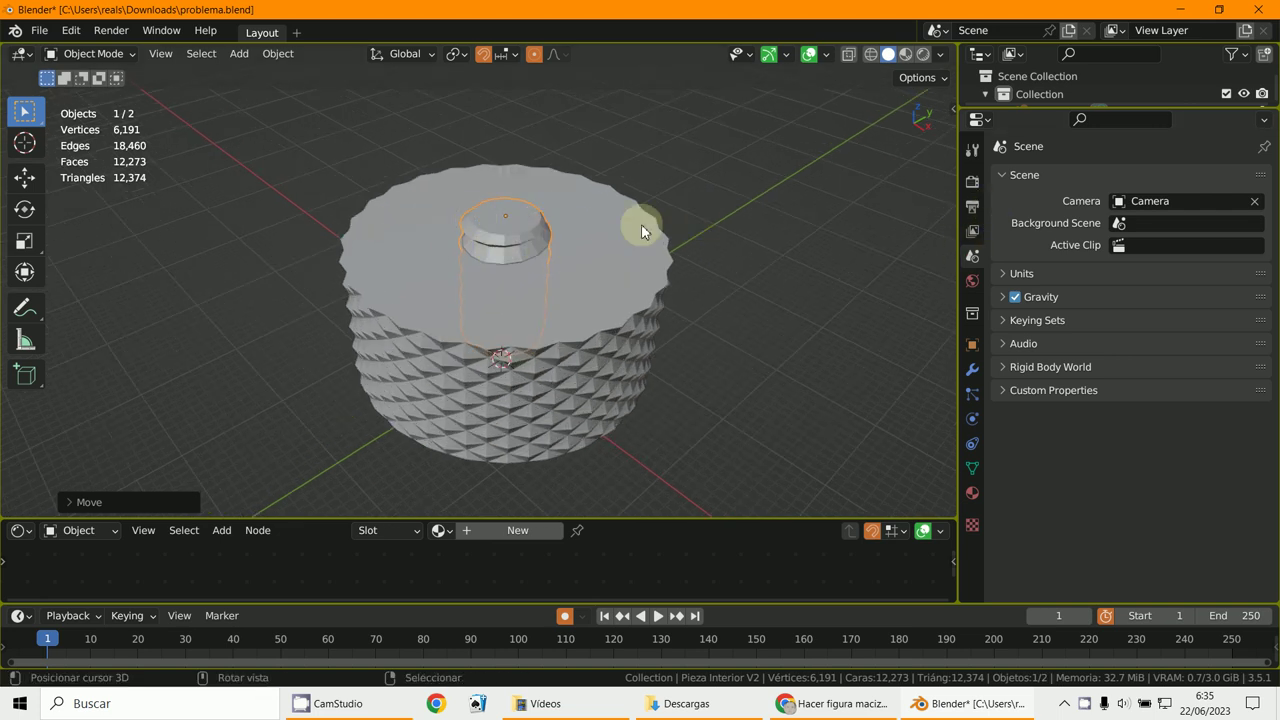
pyautogui.moveTo(641, 224); pyautogui.dragTo(630, 271, button='middle')
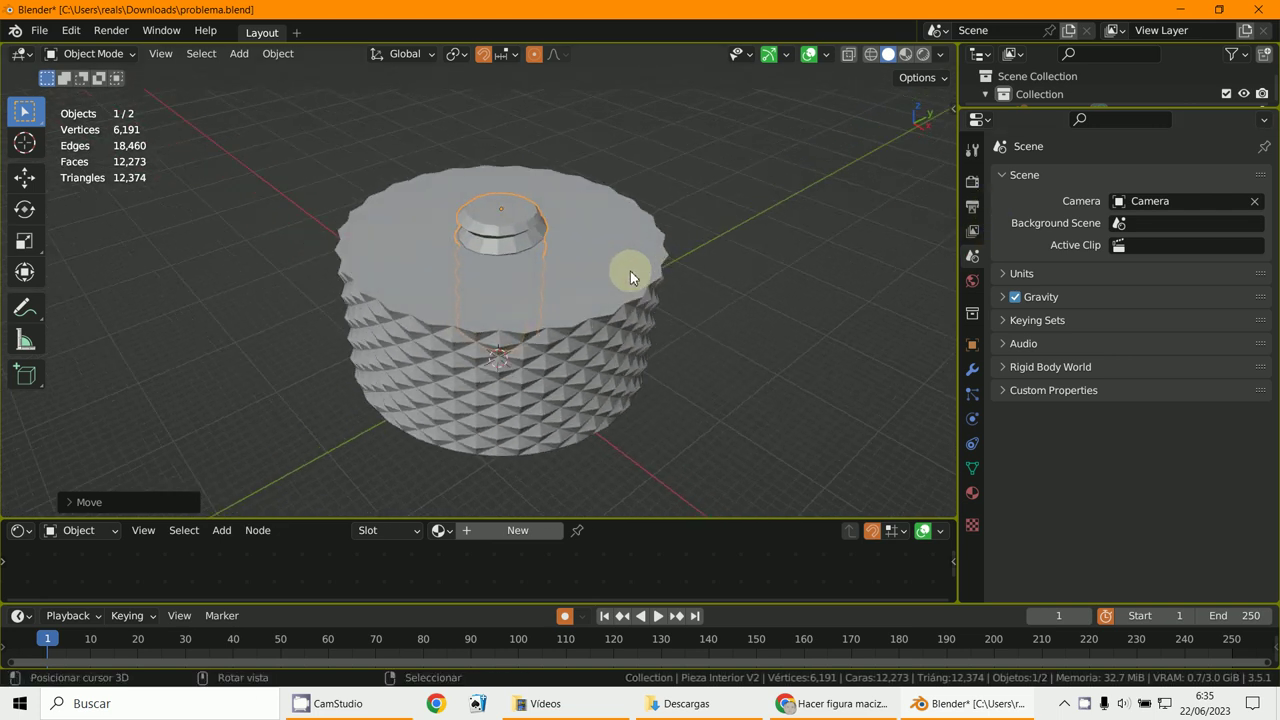
# Show the 3D viewport's sidebar and turn off the Lock Object Modes option.
pyautogui.press('n')
pyautogui.click(70, 30)
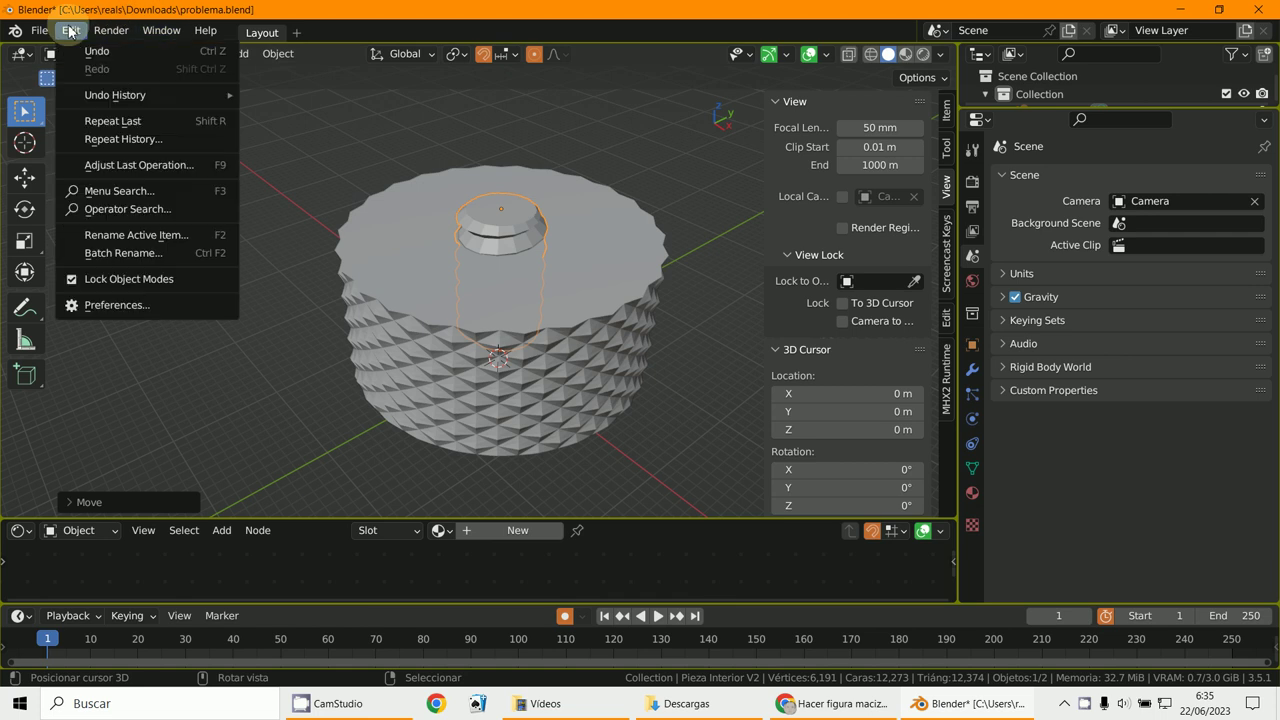
pyautogui.click(120, 278)
# Look up the Bool Tool add-on in the preferences with "bool", check that it is enabled, and show its controls in the viewport sidebar.
pyautogui.click(78, 30)
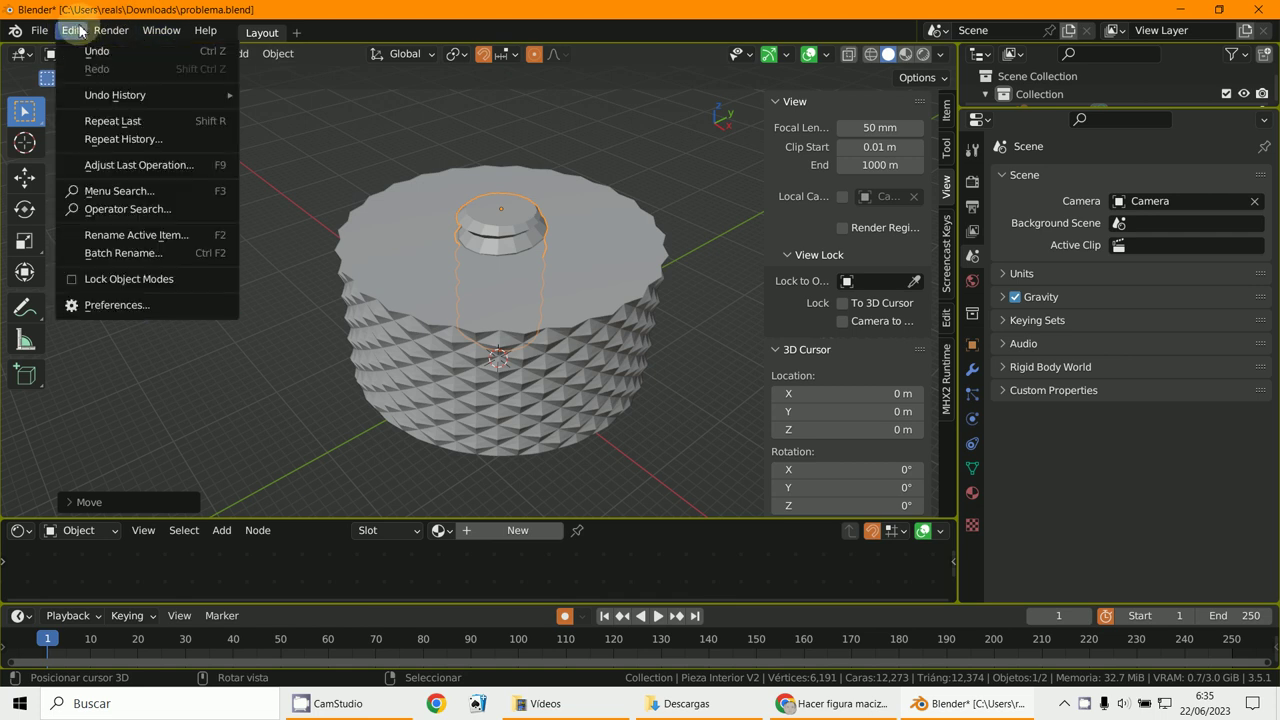
pyautogui.click(104, 303)
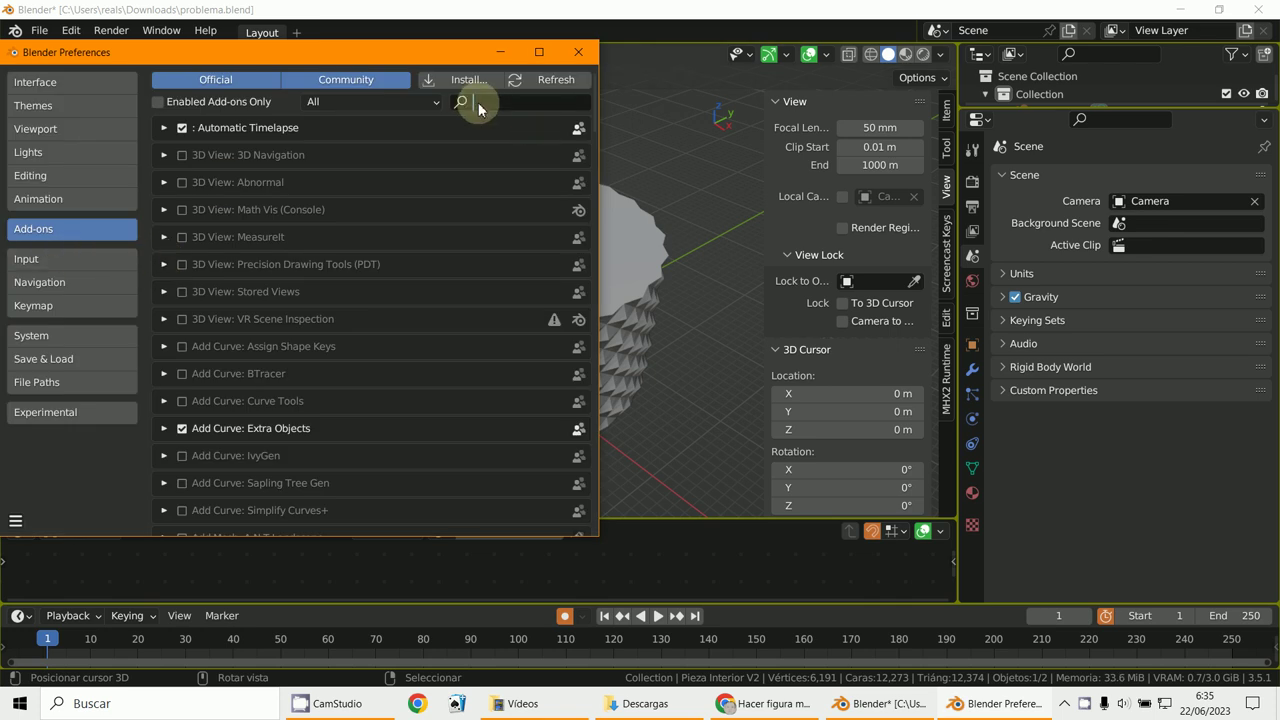
pyautogui.write('bool')
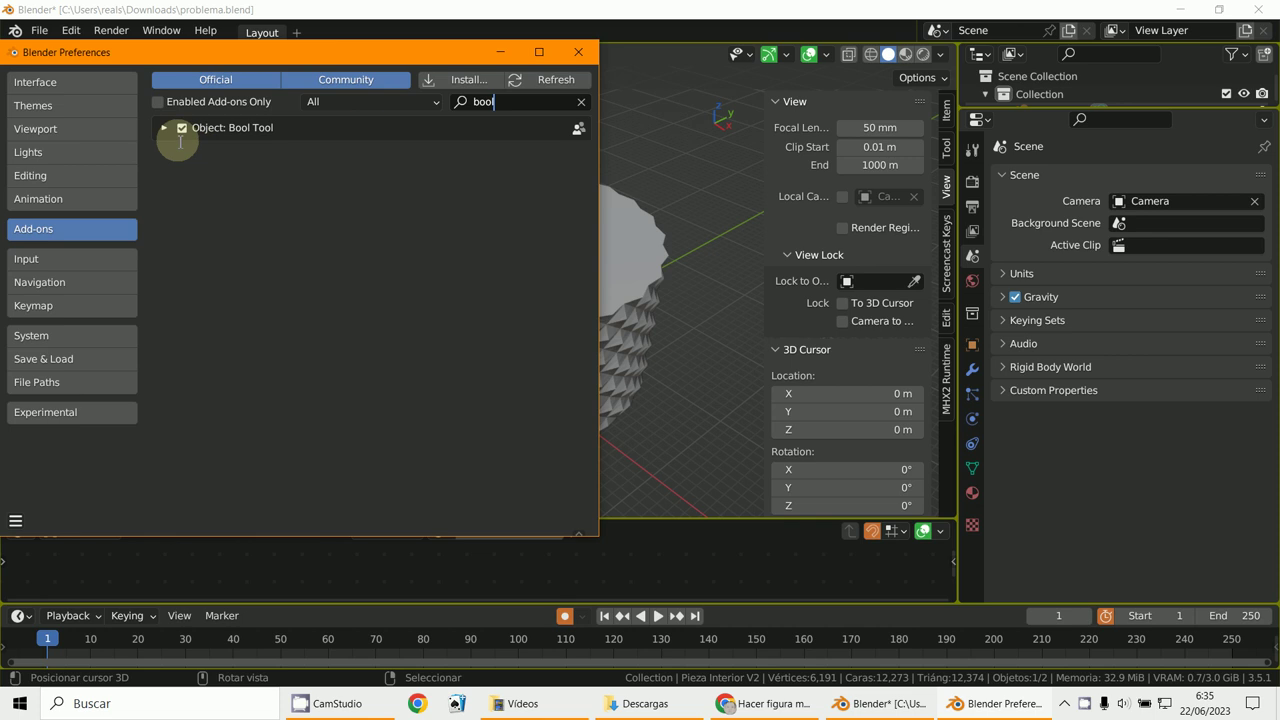
pyautogui.click(164, 128)
pyautogui.click(163, 128)
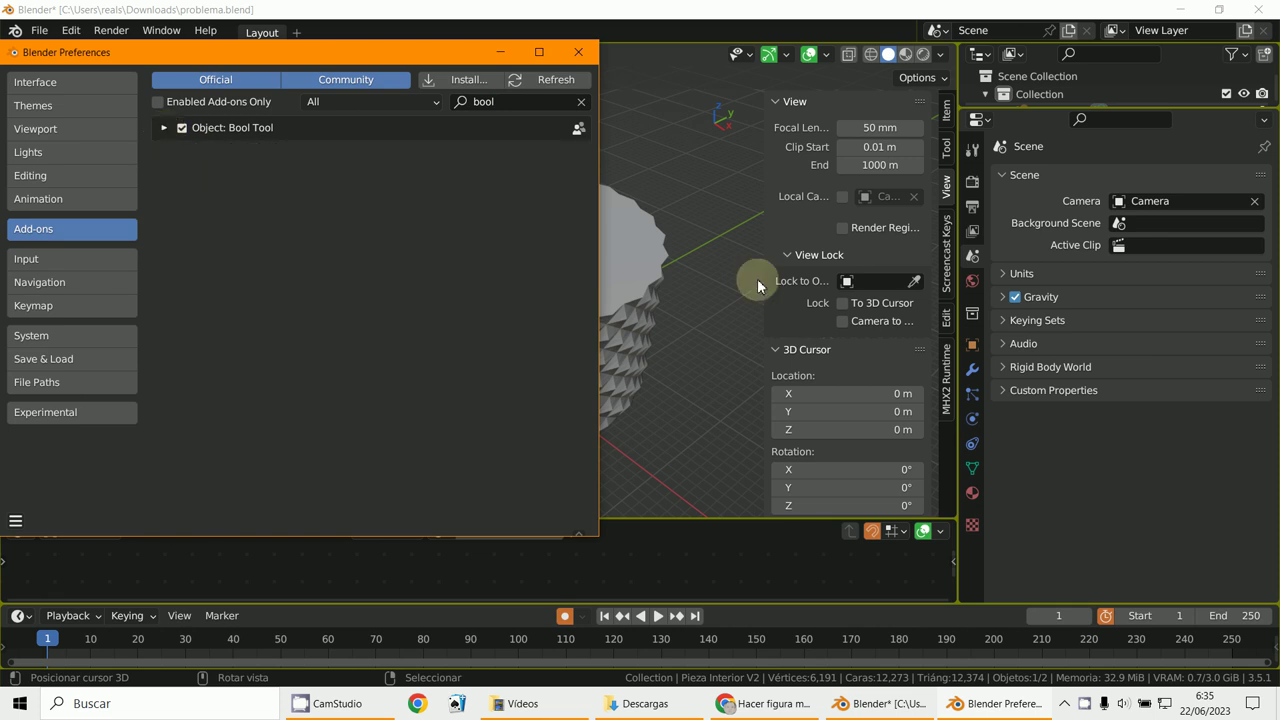
pyautogui.click(499, 52)
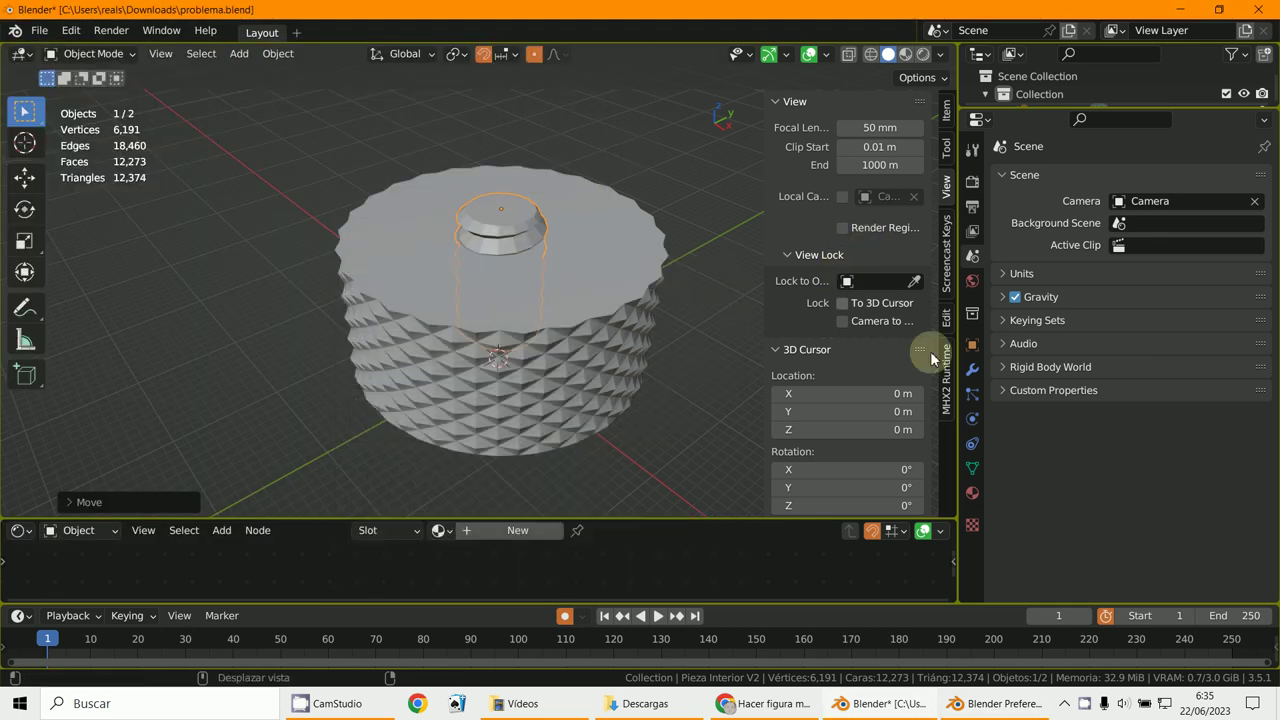
pyautogui.click(947, 318)
pyautogui.click(800, 101)
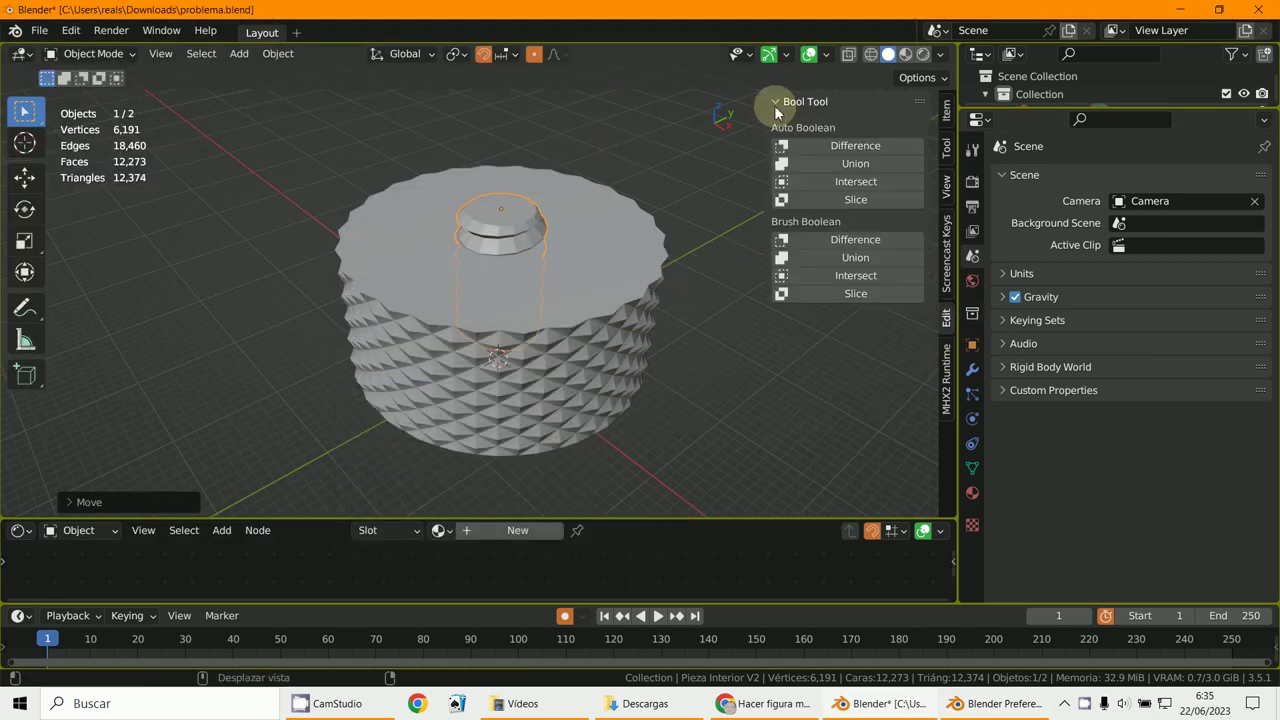
# Subtract the screw from the knurled knob with Bool Tool's Auto Boolean Difference and inspect the threaded hole.
pyautogui.scroll(3, 539, 226)
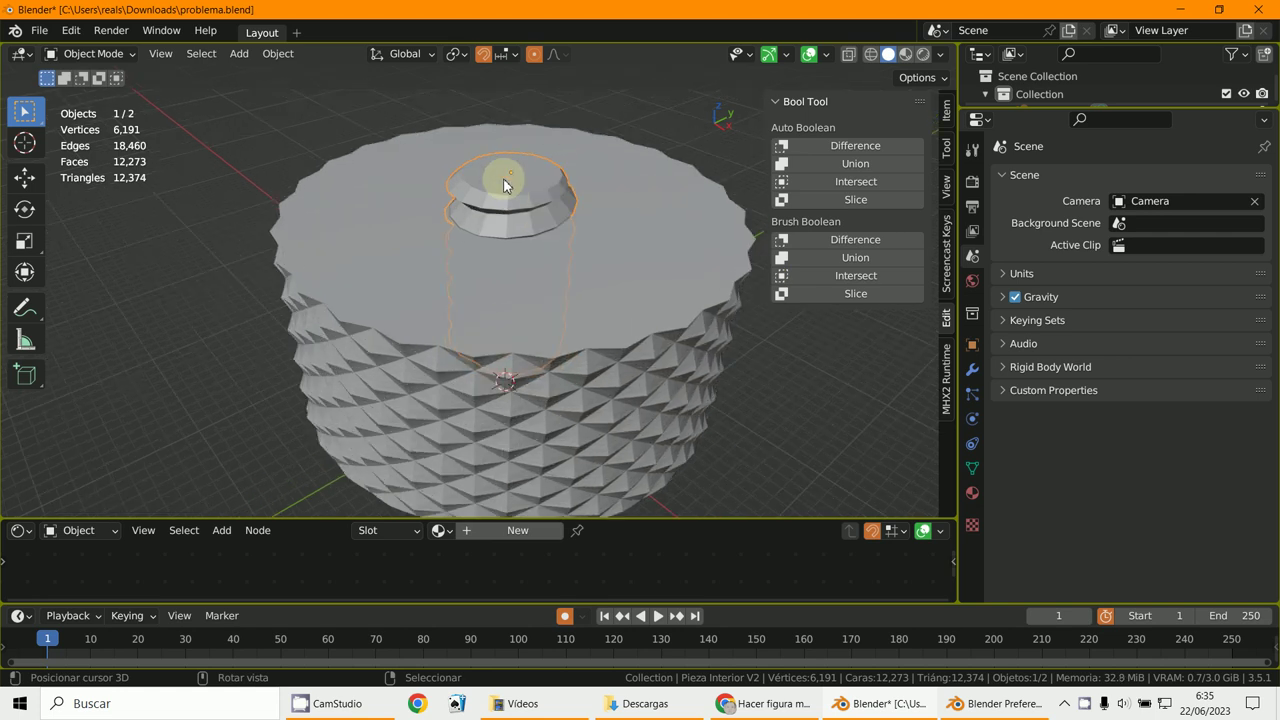
pyautogui.keyDown('shift'); pyautogui.click(631, 301); pyautogui.keyUp('shift')
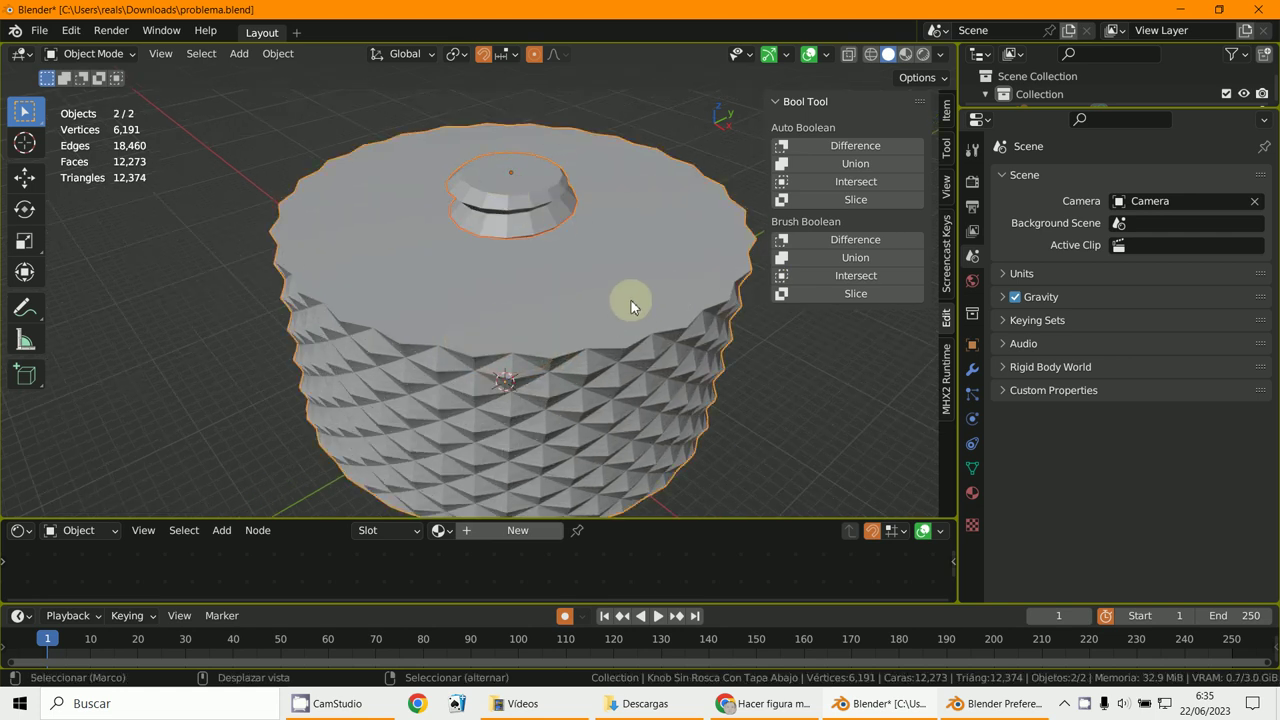
pyautogui.click(884, 145)
pyautogui.moveTo(700, 217); pyautogui.dragTo(610, 310, button='middle')
pyautogui.scroll(4, 610, 310)
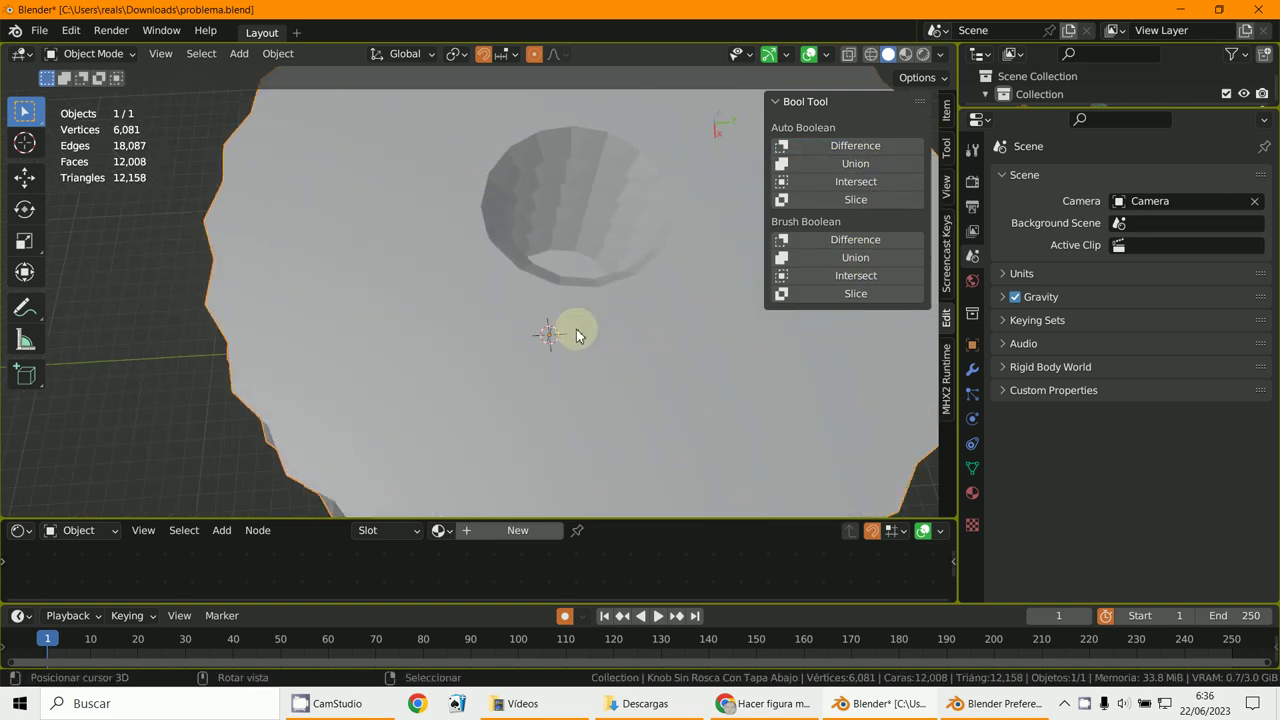
# Undo the boolean difference and the selection of the knob.
pyautogui.scroll(-8, 588, 277)
pyautogui.hotkey('ctrl', 'z')
pyautogui.hotkey('ctrl', 'z')
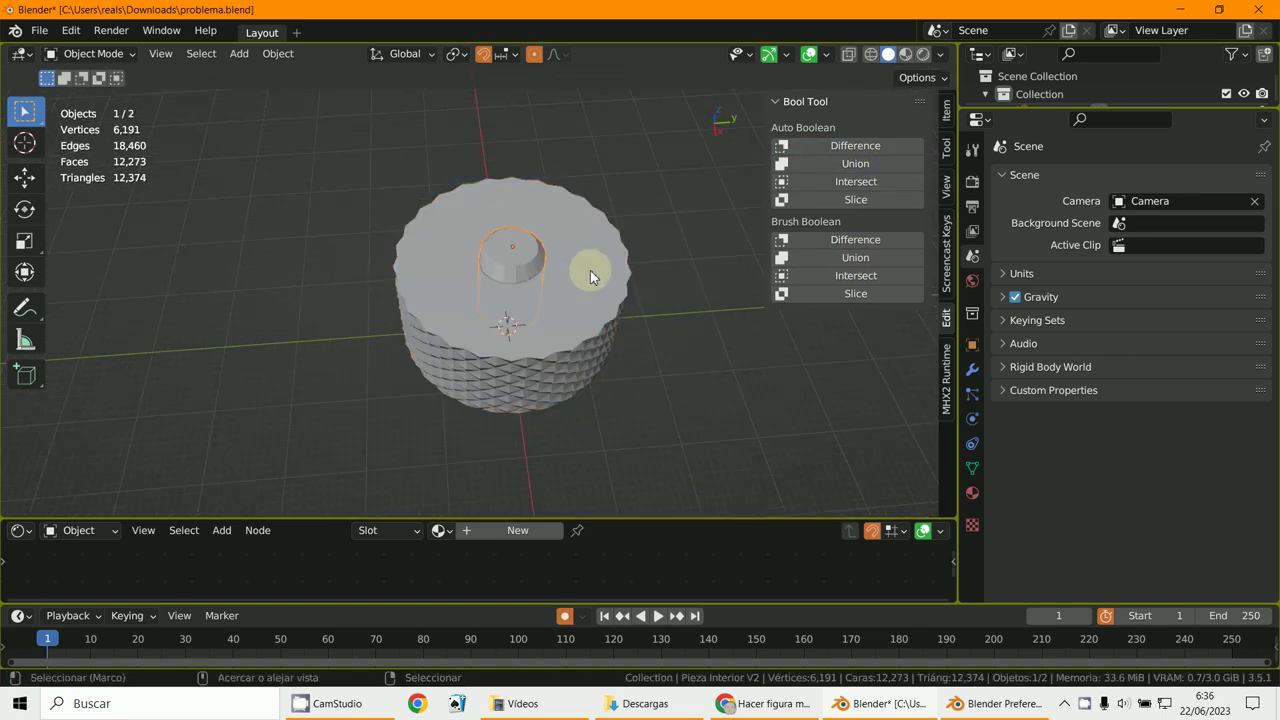
# Try scaling the screw up slightly, by a factor of about 1.014, and examine its fit in the knob.
pyautogui.moveTo(614, 291); pyautogui.dragTo(529, 300, button='middle')
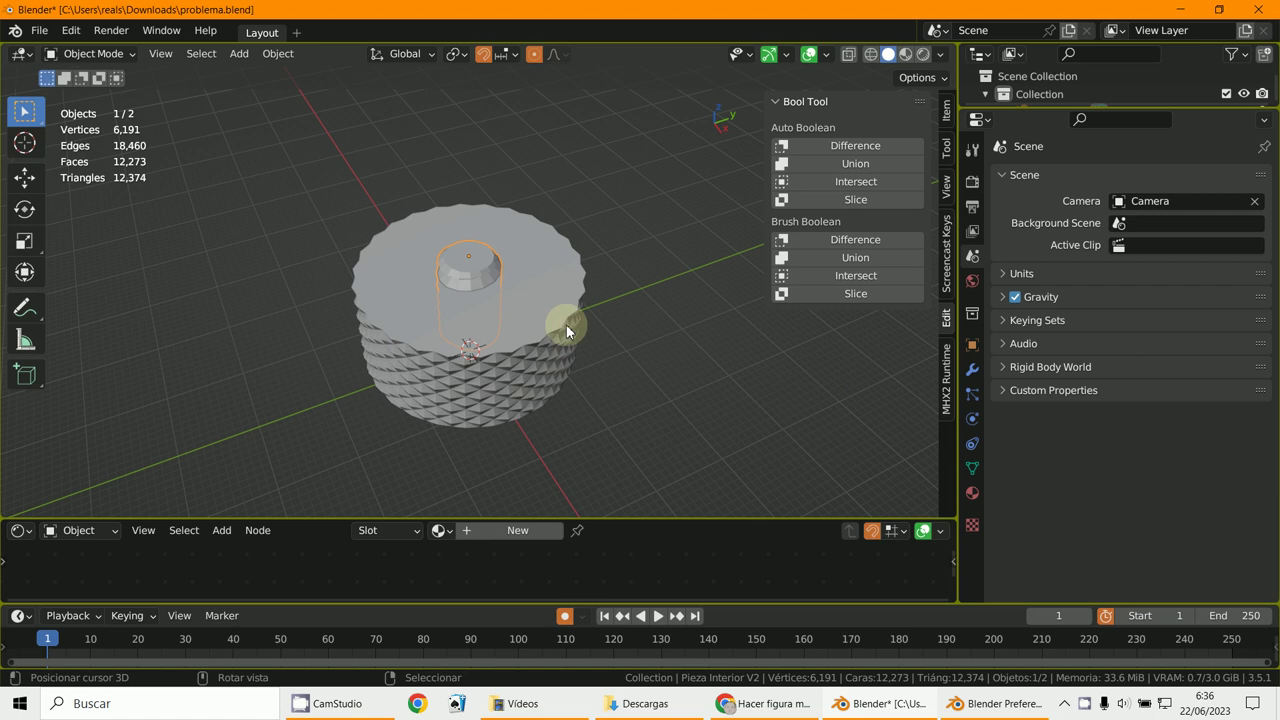
pyautogui.scroll(5, 477, 252)
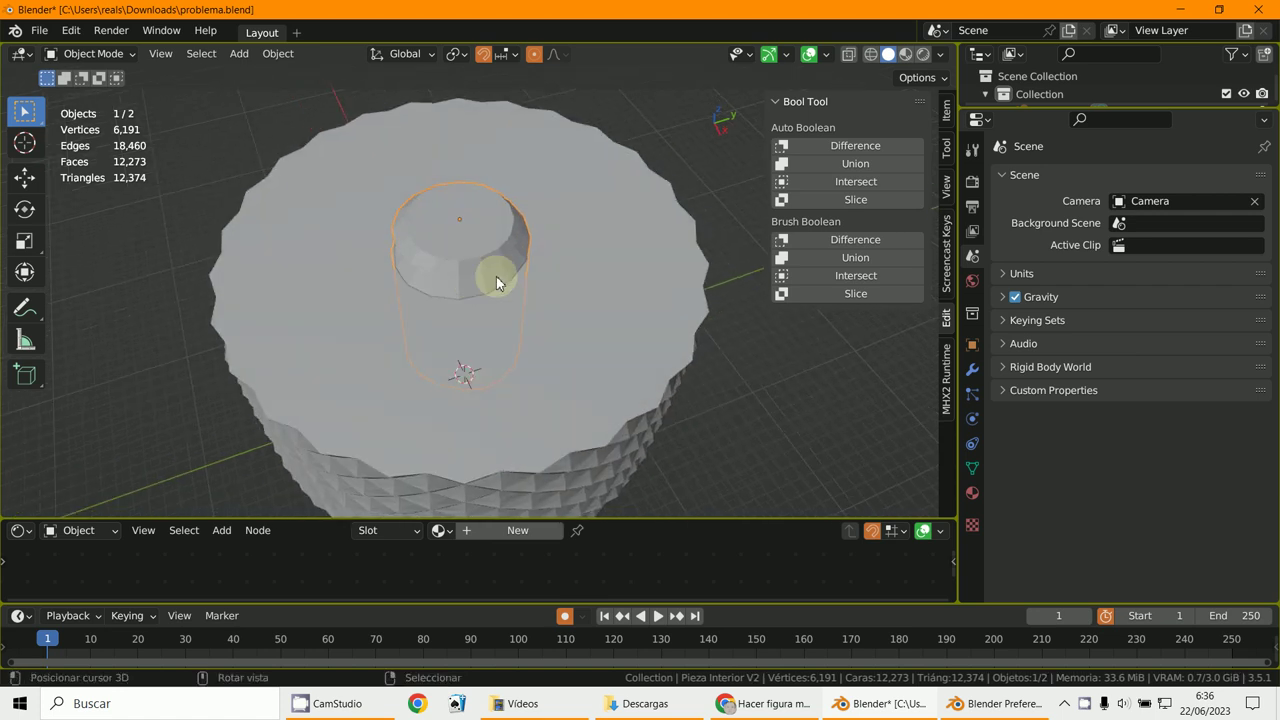
pyautogui.moveTo(496, 276); pyautogui.dragTo(604, 266, button='middle')
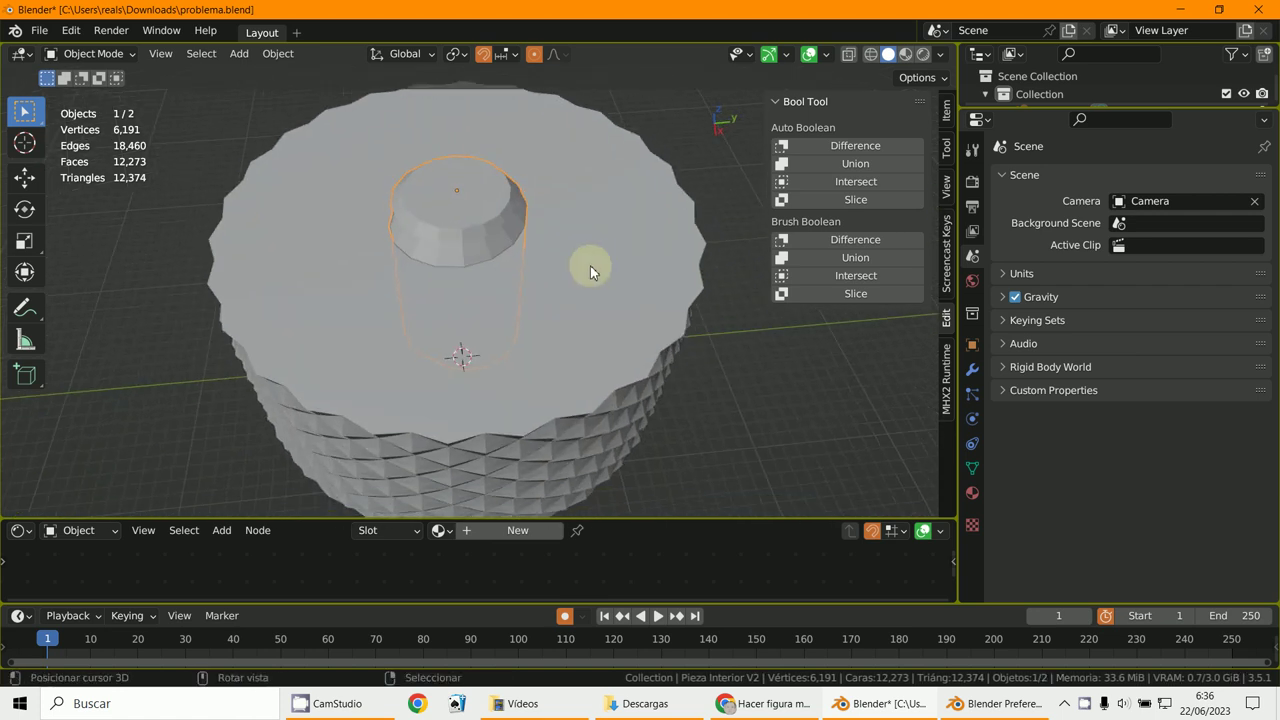
pyautogui.press('s')
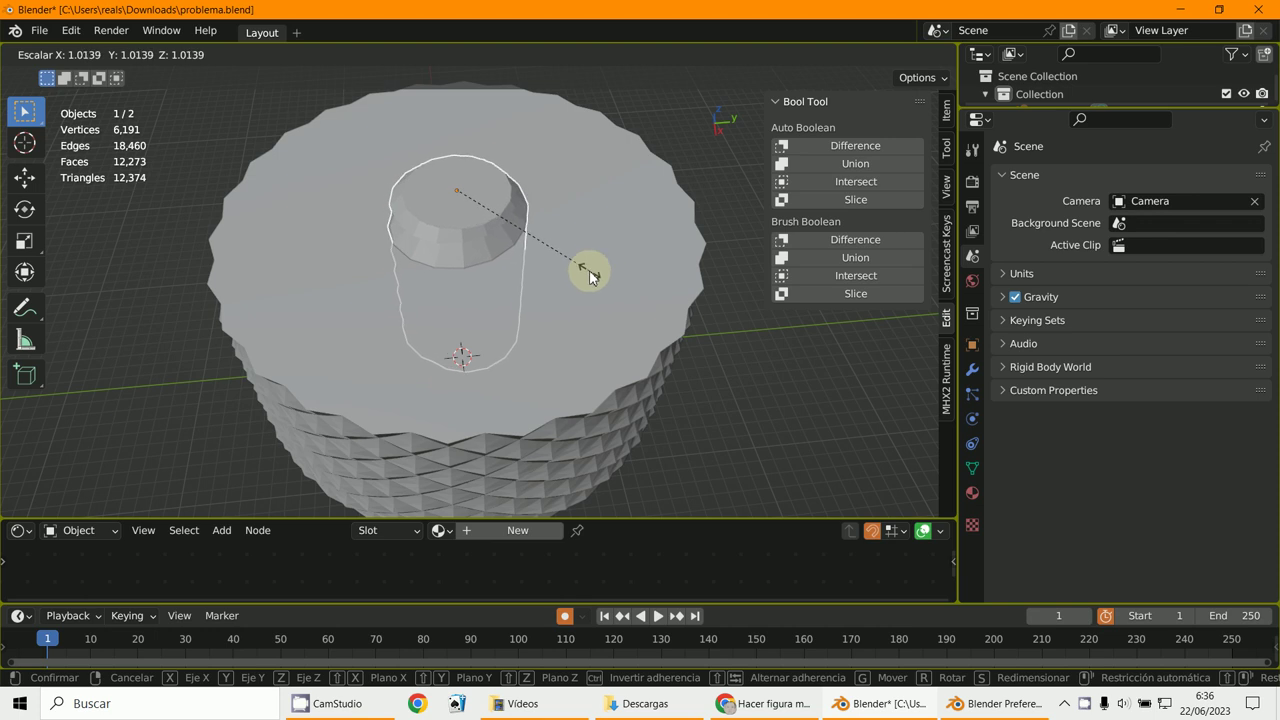
pyautogui.click(589, 272)
pyautogui.scroll(-3, 606, 272)
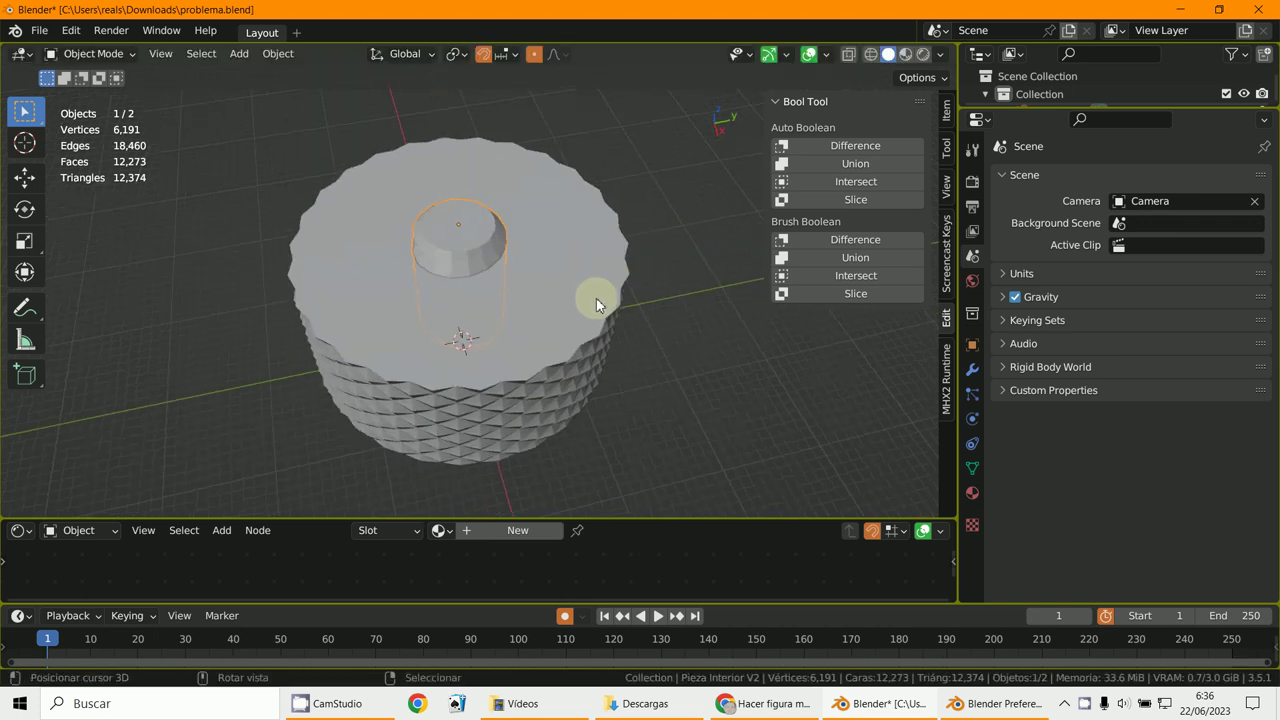
pyautogui.moveTo(622, 329); pyautogui.dragTo(410, 260, button='middle')
pyautogui.scroll(1, 632, 314)
pyautogui.scroll(2, 623, 297)
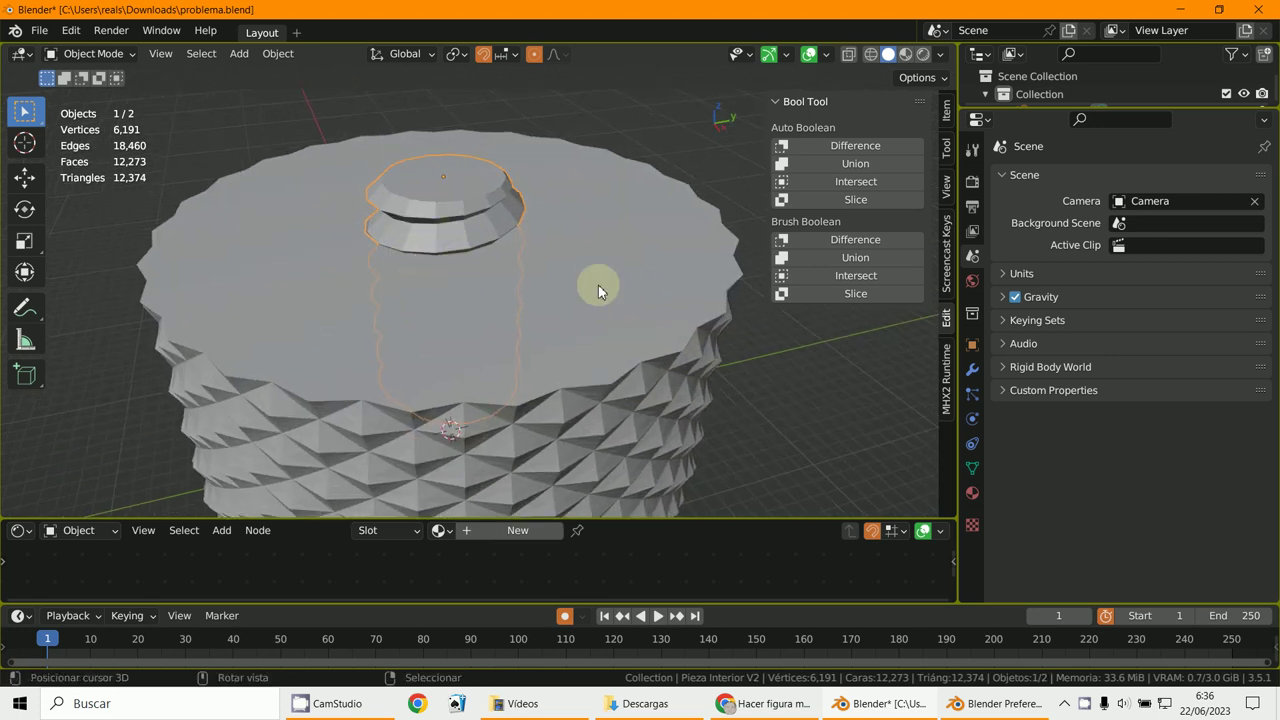
pyautogui.scroll(-3, 444, 251)
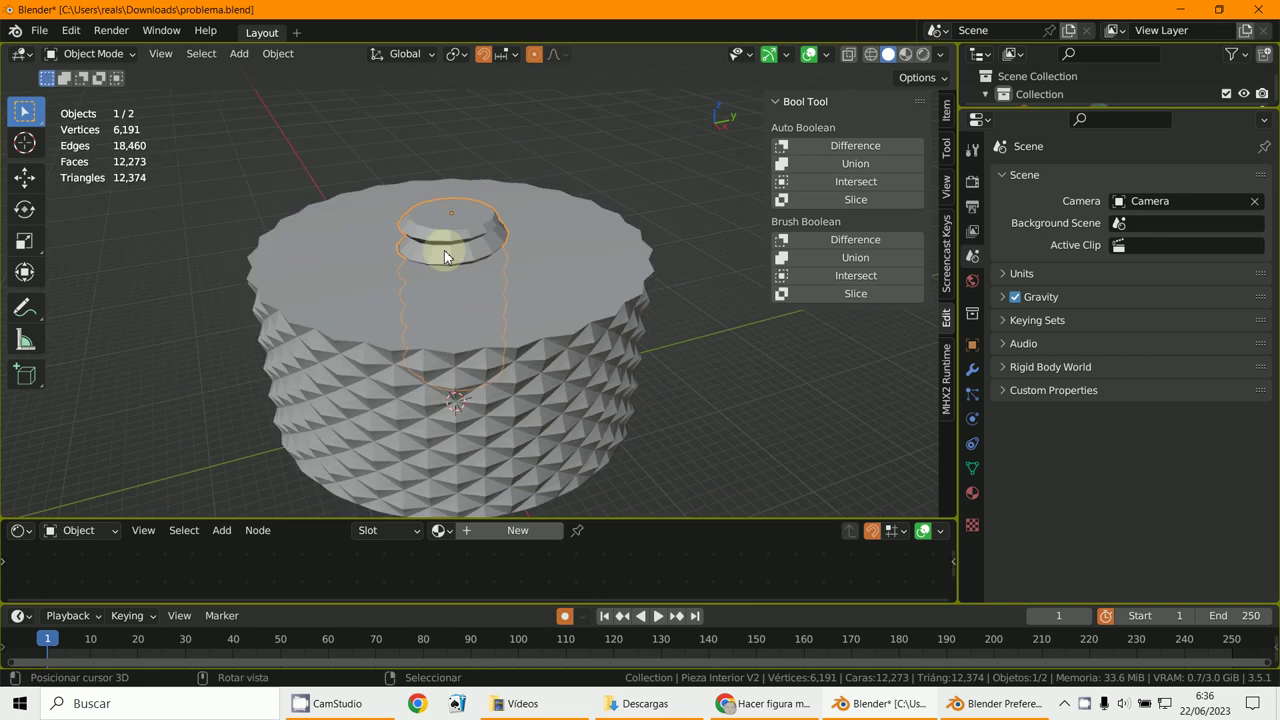
# Undo the earlier edits until the screw has its rectangular head plate back.
pyautogui.hotkey('ctrl', 'z')
pyautogui.hotkey('ctrl', 'z')
pyautogui.hotkey('ctrl', 'z')
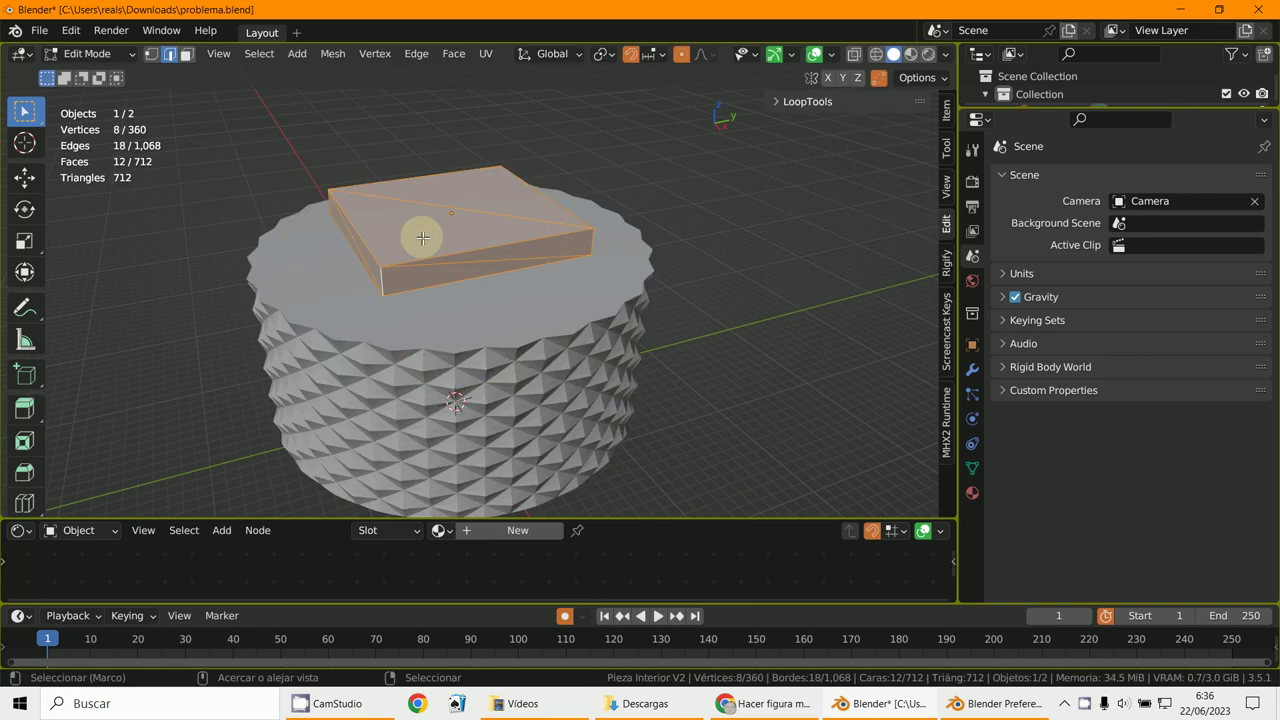
# Delete the knurled knob in Object Mode and select the remaining screw with its head plate.
pyautogui.click(511, 340)
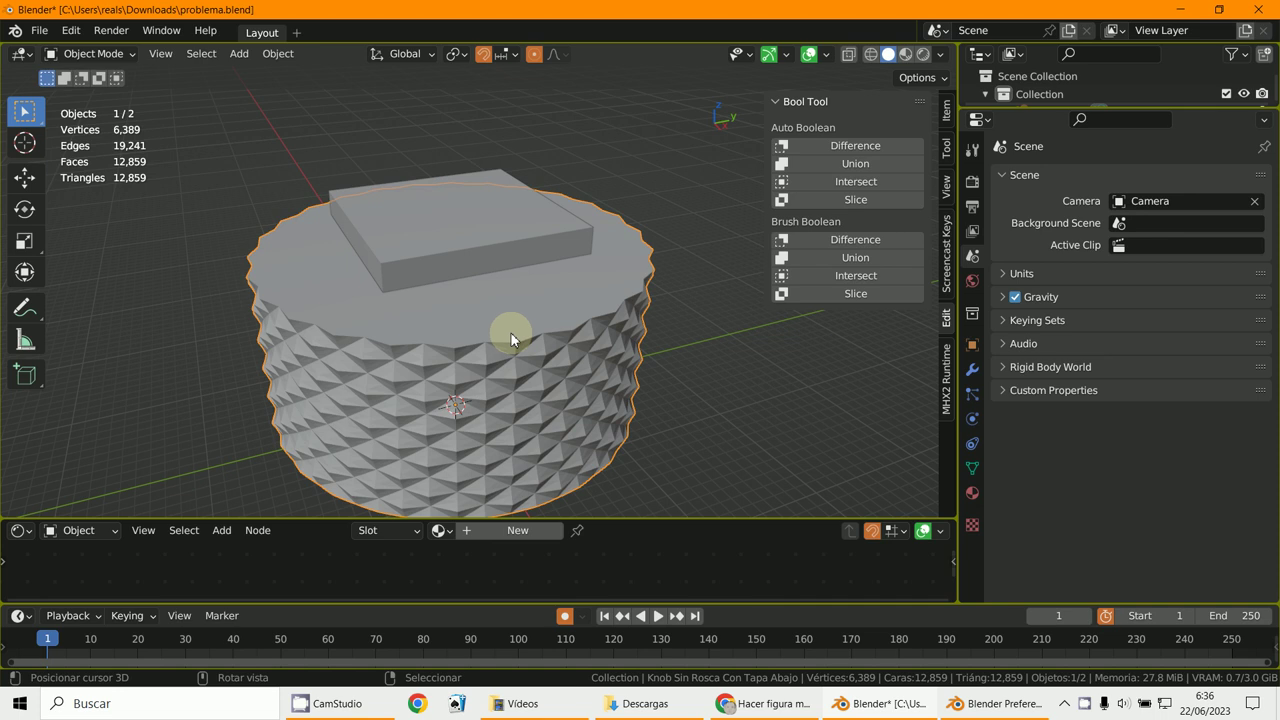
pyautogui.press('x')
pyautogui.click(510, 332)
pyautogui.click(505, 292)
pyautogui.moveTo(487, 293); pyautogui.dragTo(466, 232, button='middle')
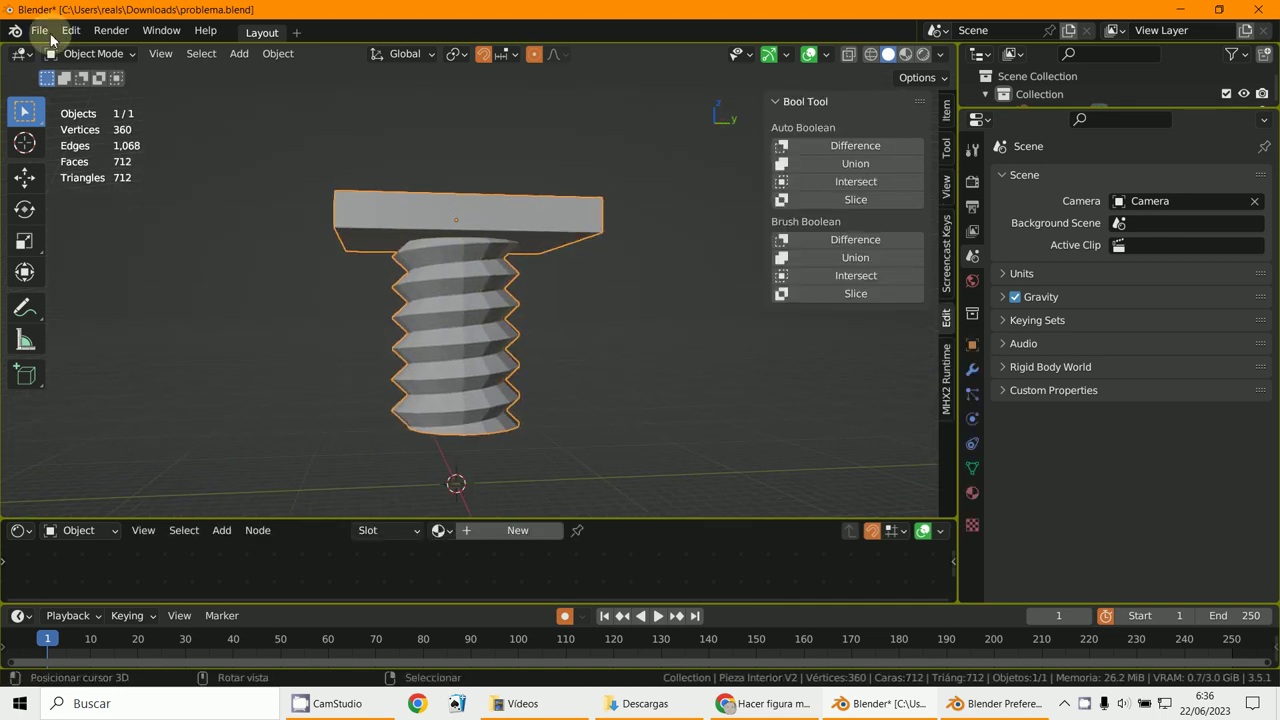
# Separate the screw's mesh by loose parts in Edit Mode and return to Object Mode.
pyautogui.click(90, 54)
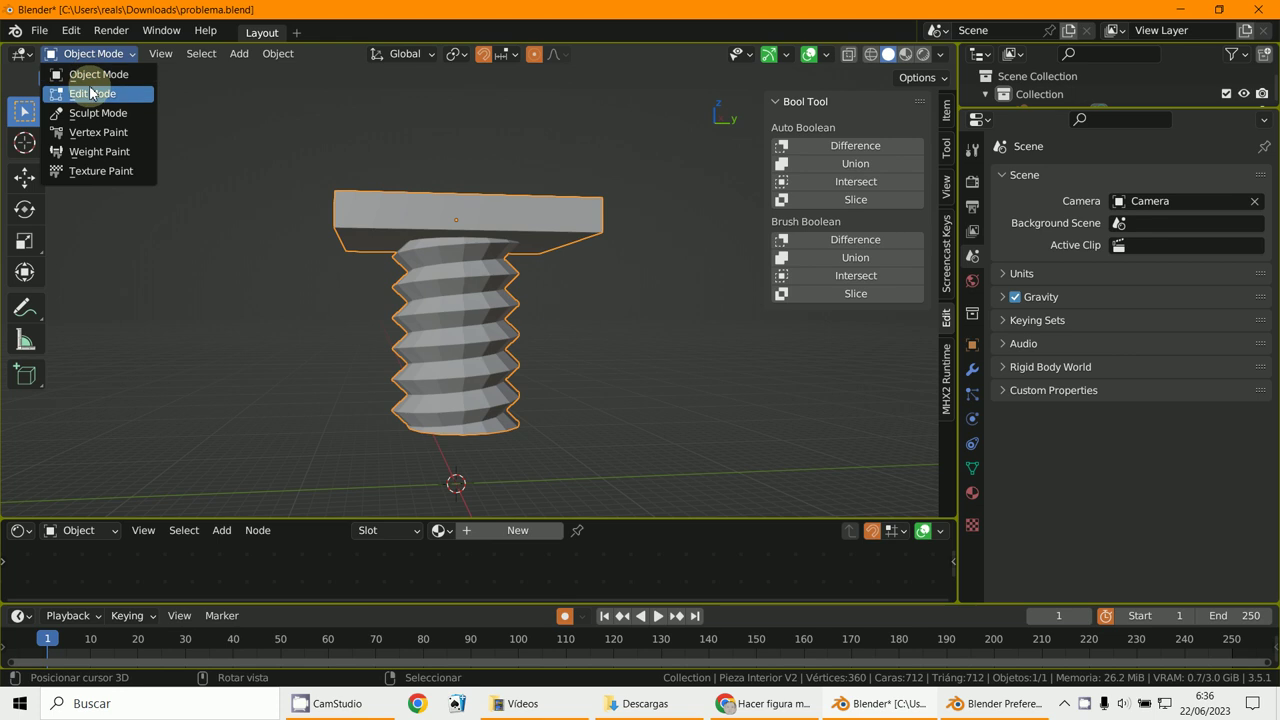
pyautogui.click(92, 93)
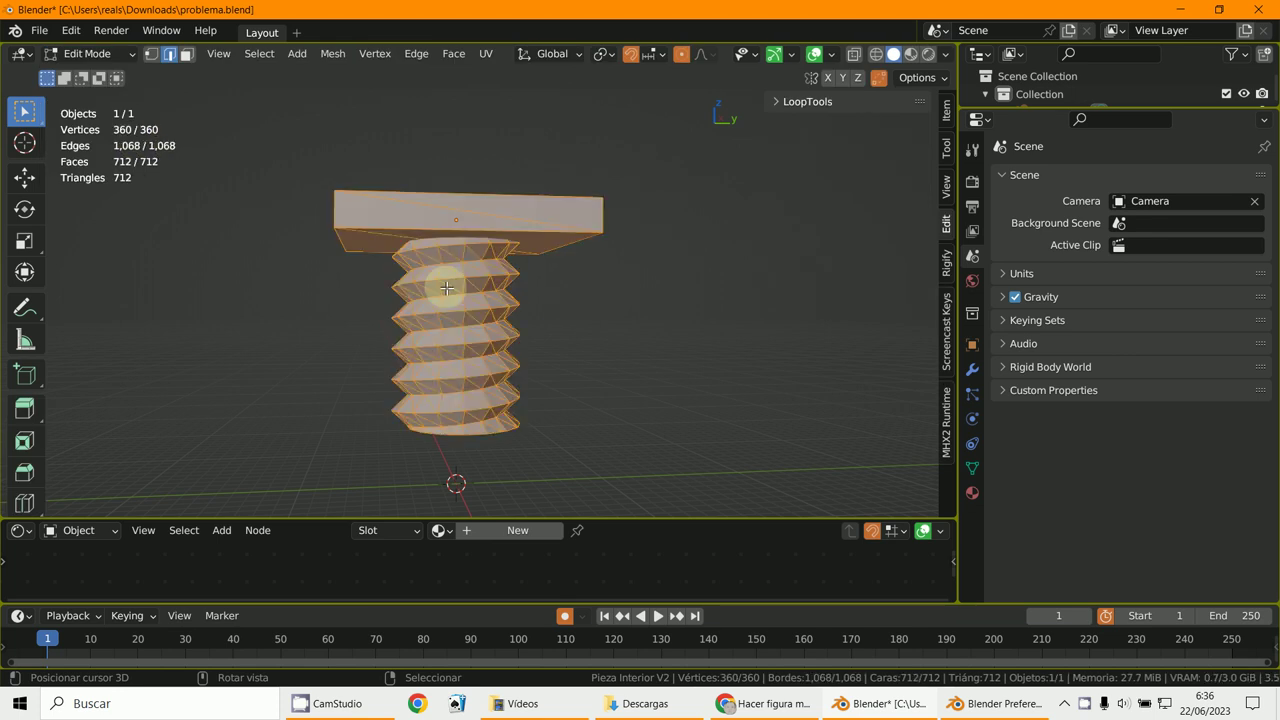
pyautogui.press('p')
pyautogui.click(423, 323)
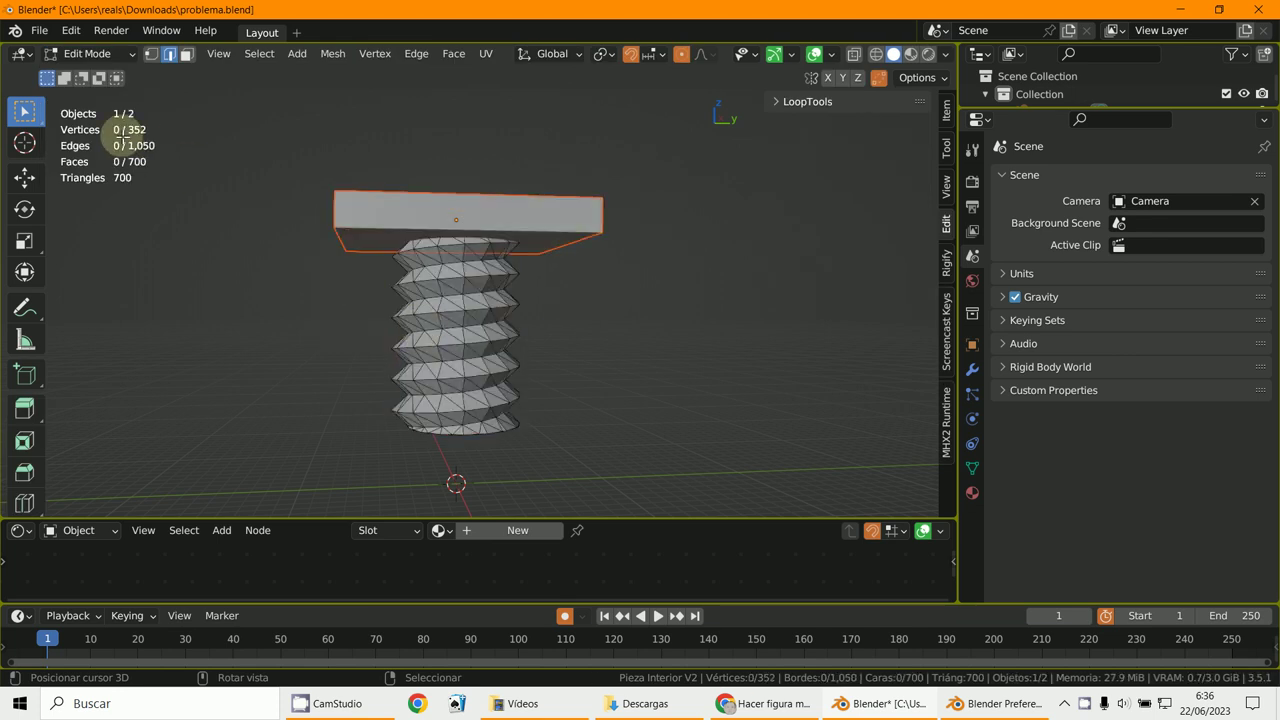
pyautogui.click(89, 57)
pyautogui.click(92, 72)
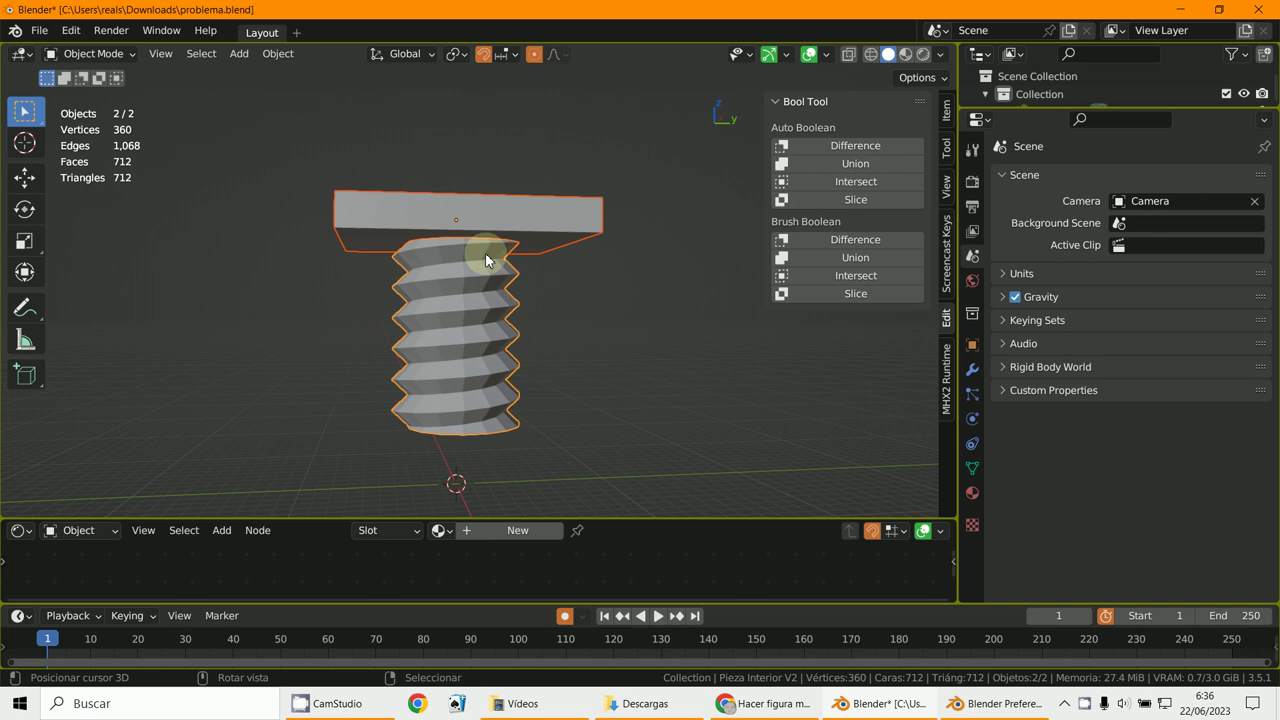
# Try moving the thread and the rectangular head plate individually to check that they are separate objects.
pyautogui.click(509, 253)
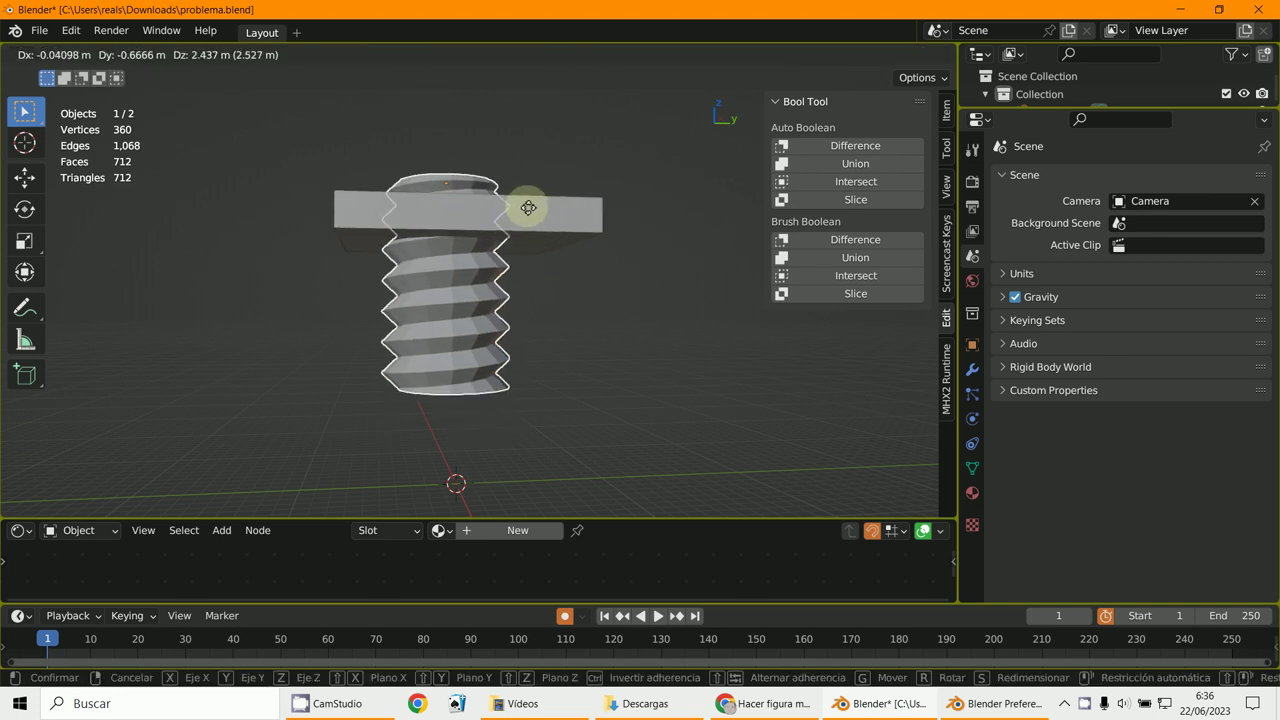
pyautogui.click(527, 210)
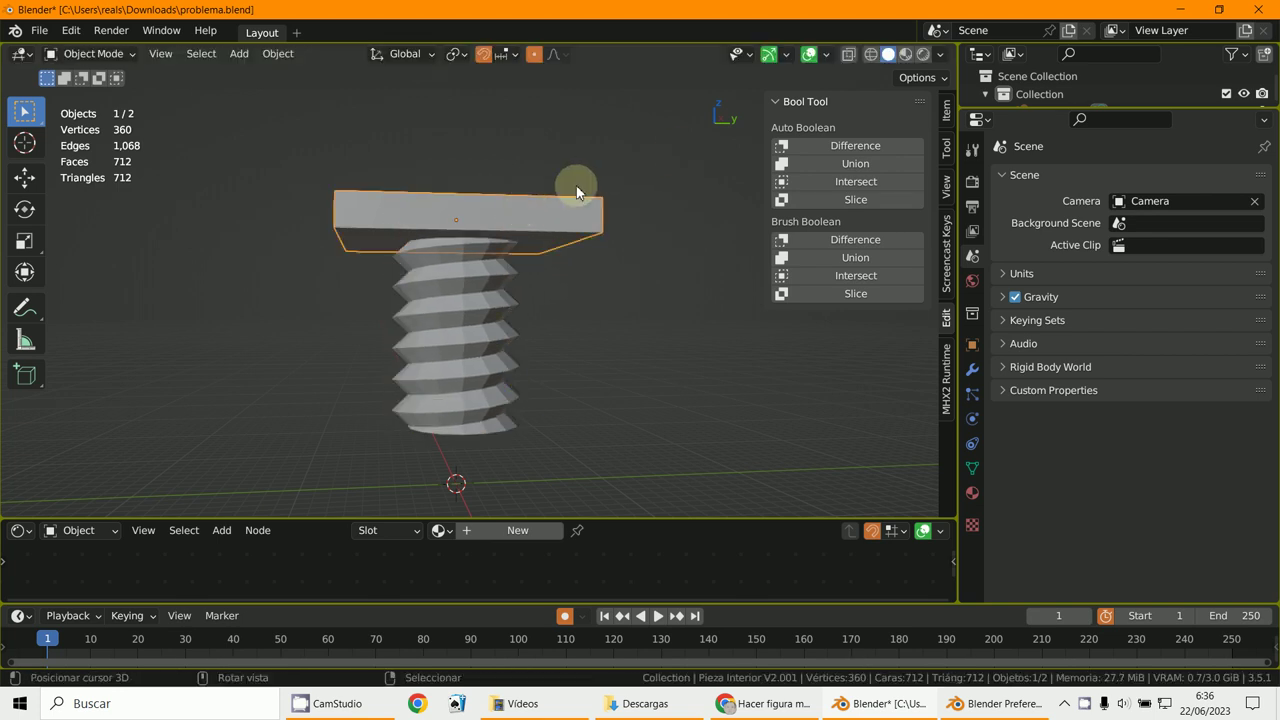
pyautogui.press('g')
pyautogui.click(594, 214)
pyautogui.moveTo(586, 258); pyautogui.dragTo(495, 250, button='middle')
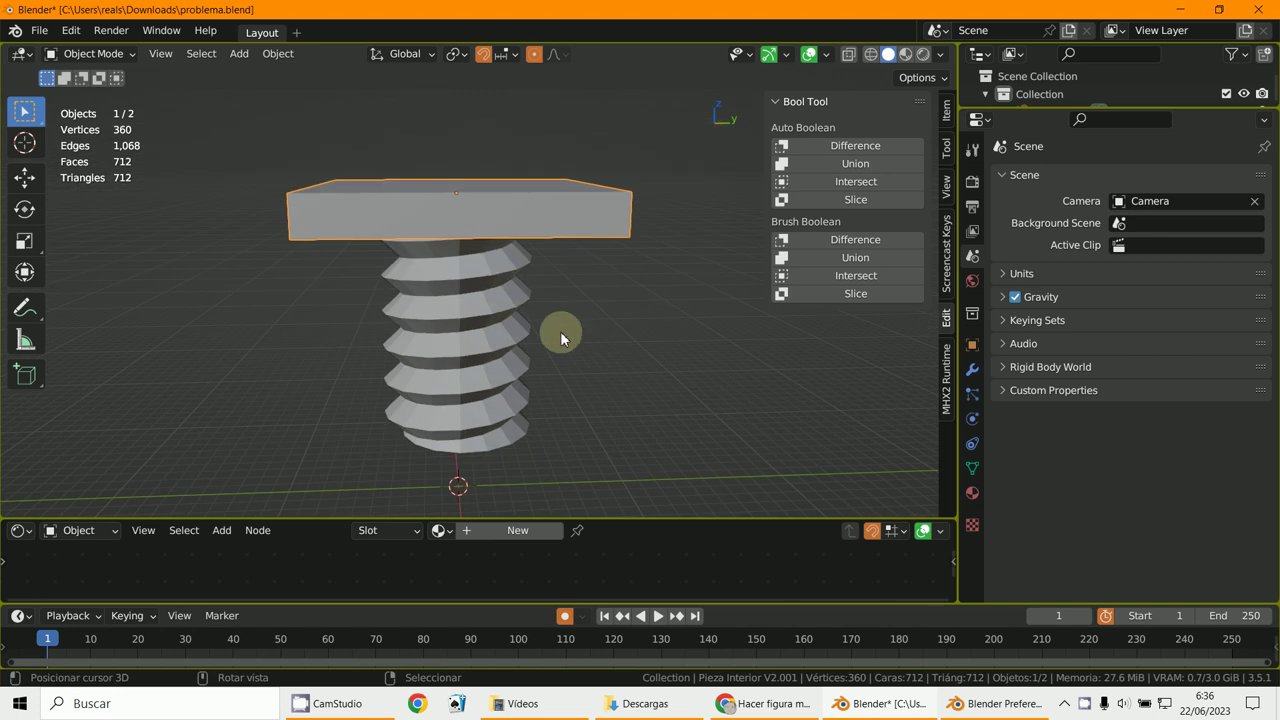
pyautogui.moveTo(560, 331); pyautogui.dragTo(556, 258, button='middle')
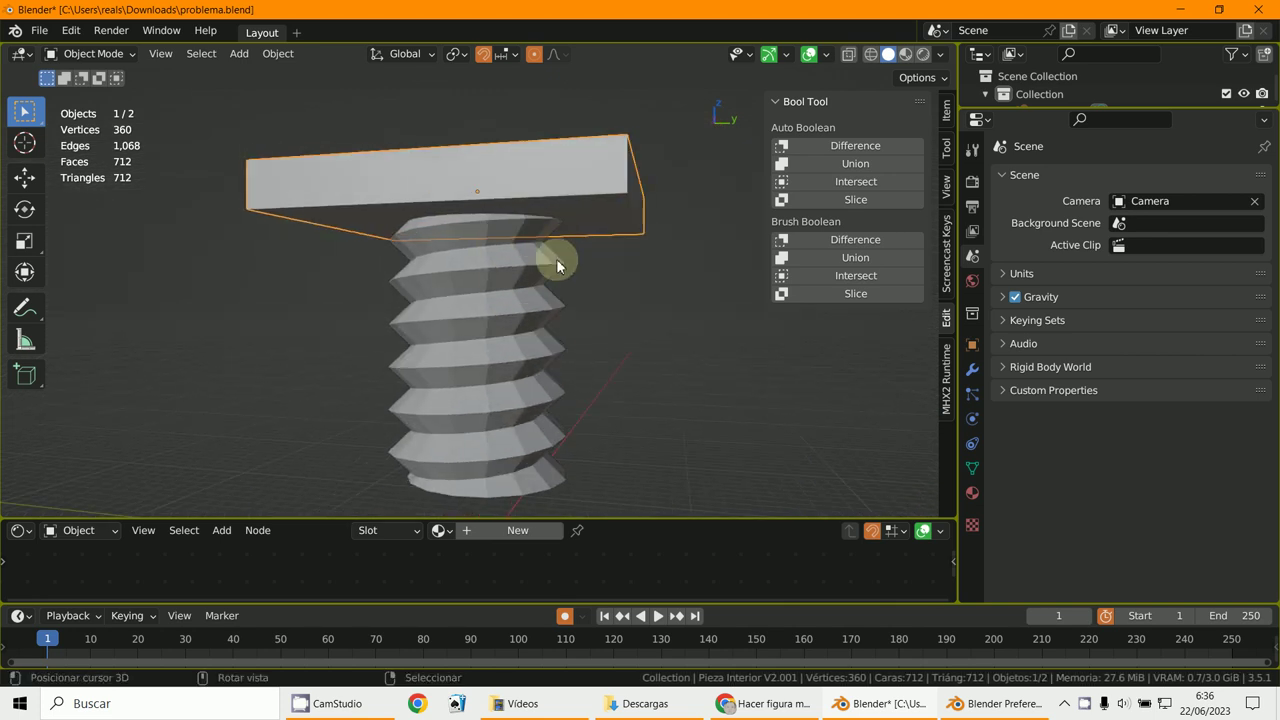
# Join the thread to the rectangular head plate with Bool Tool's Auto Boolean Union, keeping the plate as the active object.
pyautogui.click(542, 338)
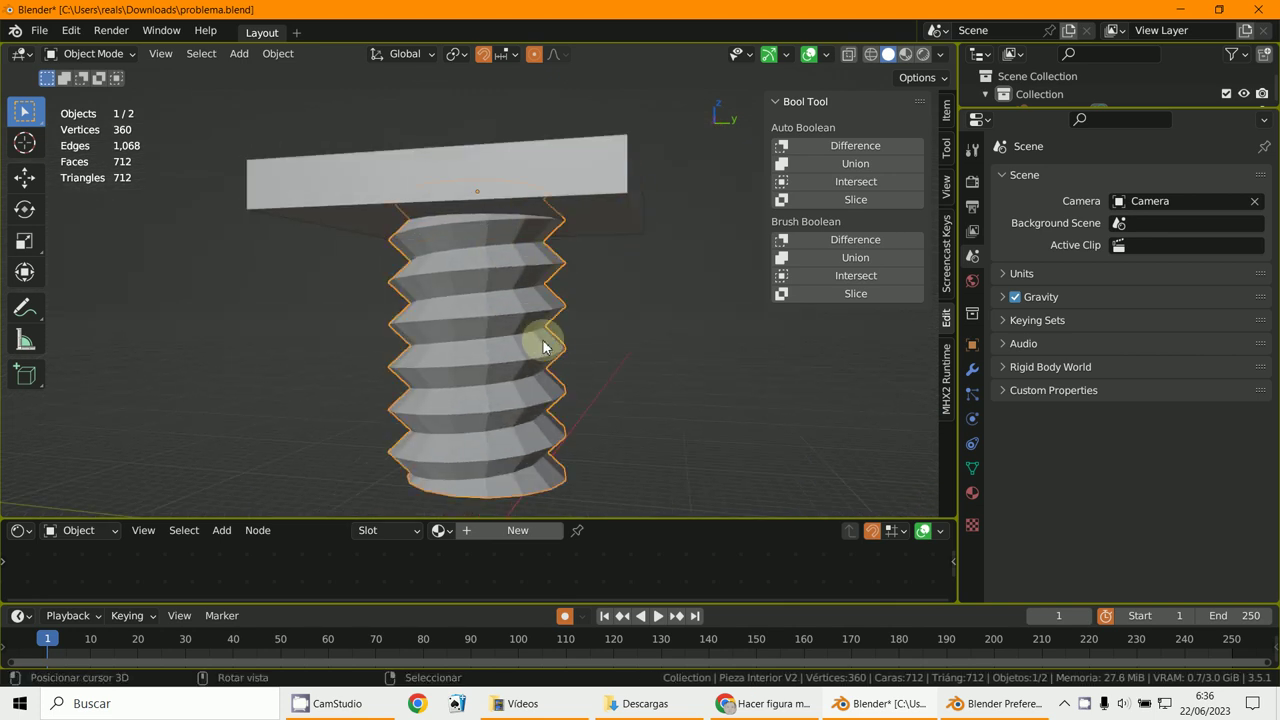
pyautogui.keyDown('shift'); pyautogui.click(573, 188); pyautogui.keyUp('shift')
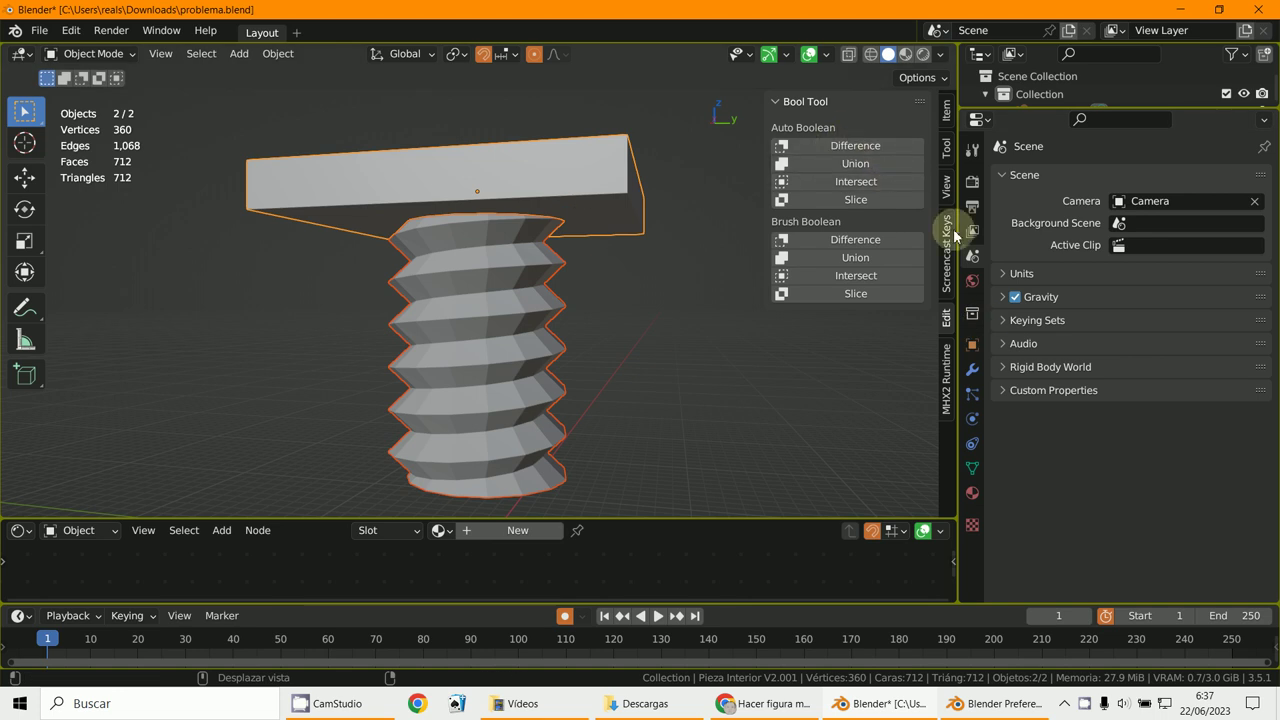
pyautogui.click(850, 166)
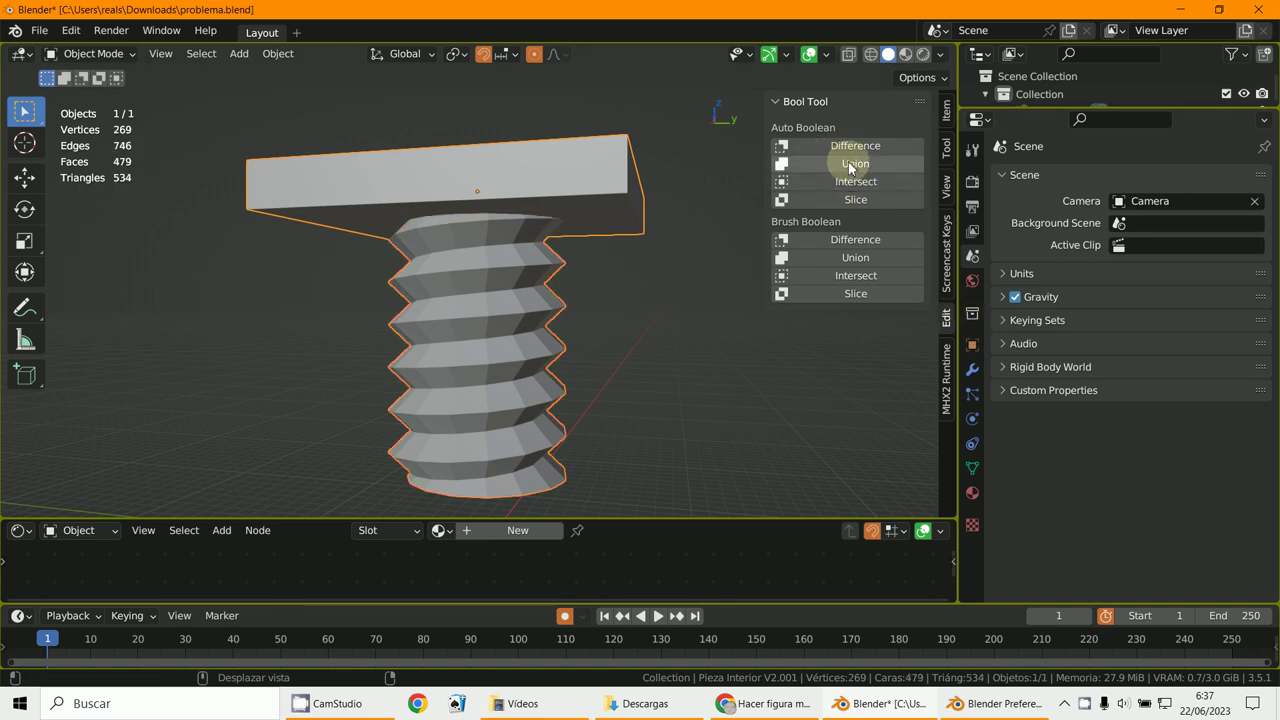
# Turn on X-ray and examine the inside of the joint between the thread and the head plate.
pyautogui.moveTo(518, 213); pyautogui.dragTo(663, 181, button='middle')
pyautogui.click(851, 55)
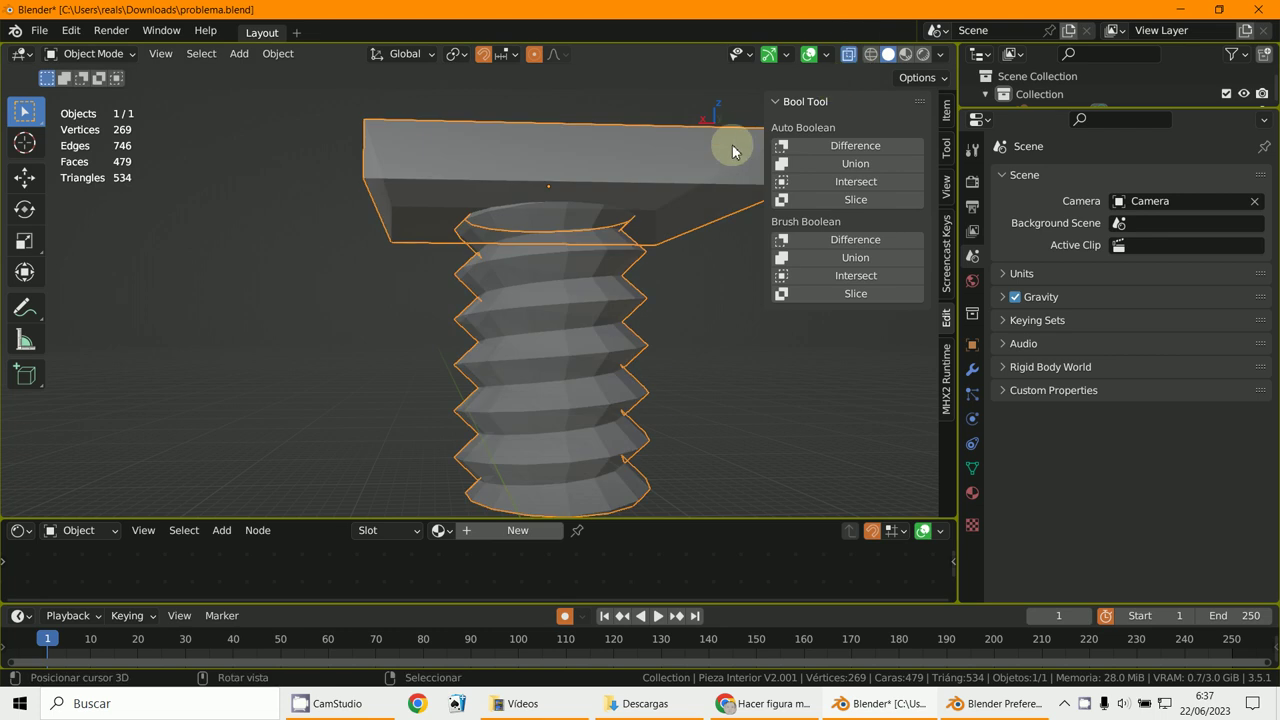
pyautogui.moveTo(720, 149); pyautogui.dragTo(571, 126, button='middle')
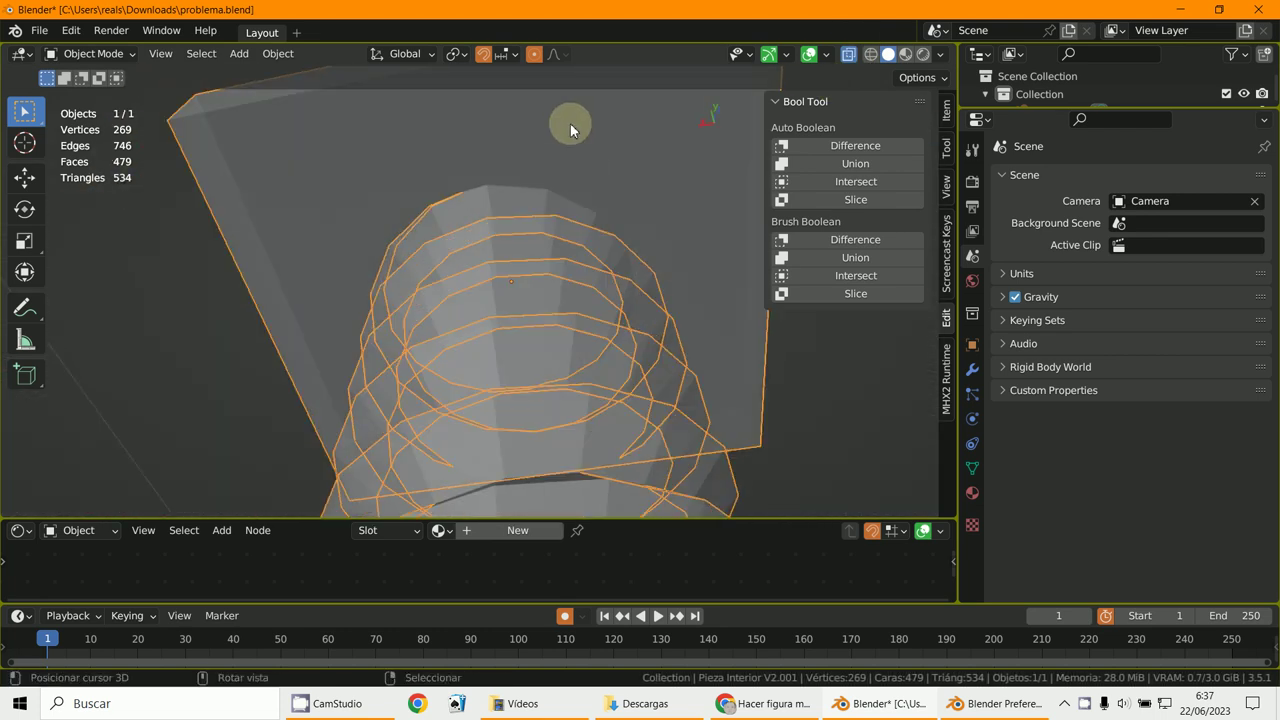
# Enter Edit Mode with X-ray turned off, select the screw's whole mesh and triangulate all its faces.
pyautogui.click(62, 54)
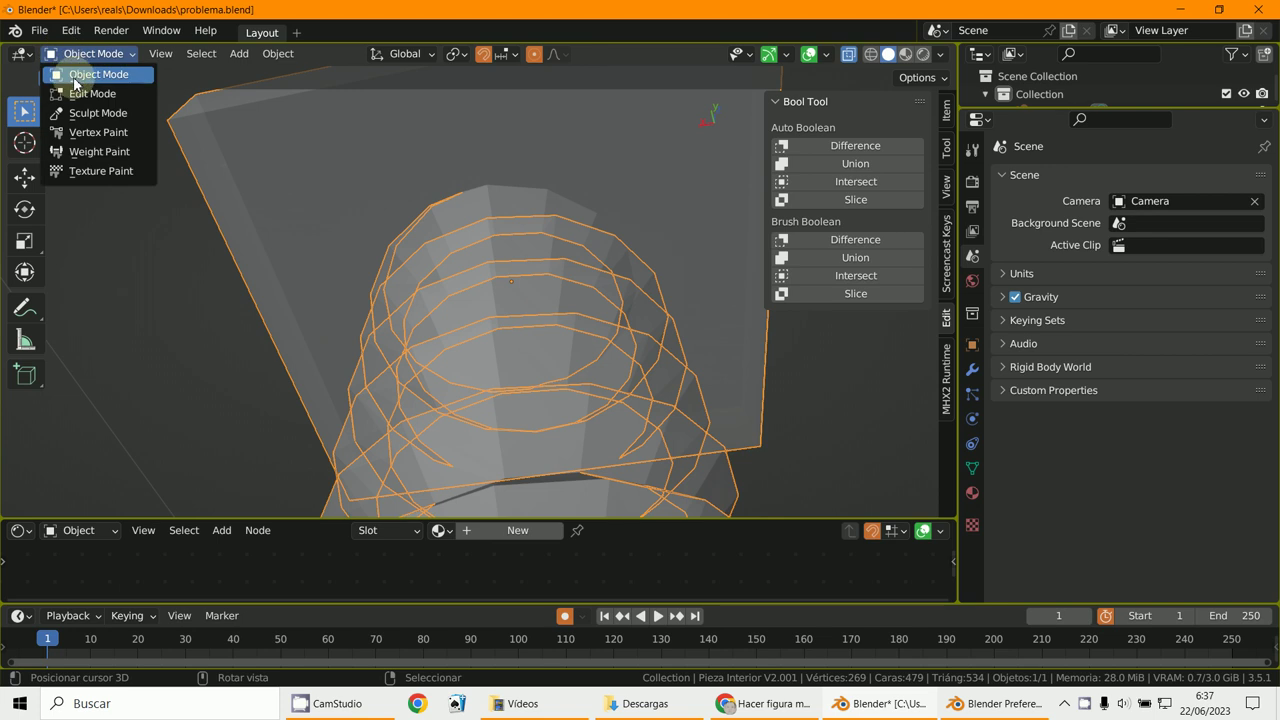
pyautogui.click(62, 91)
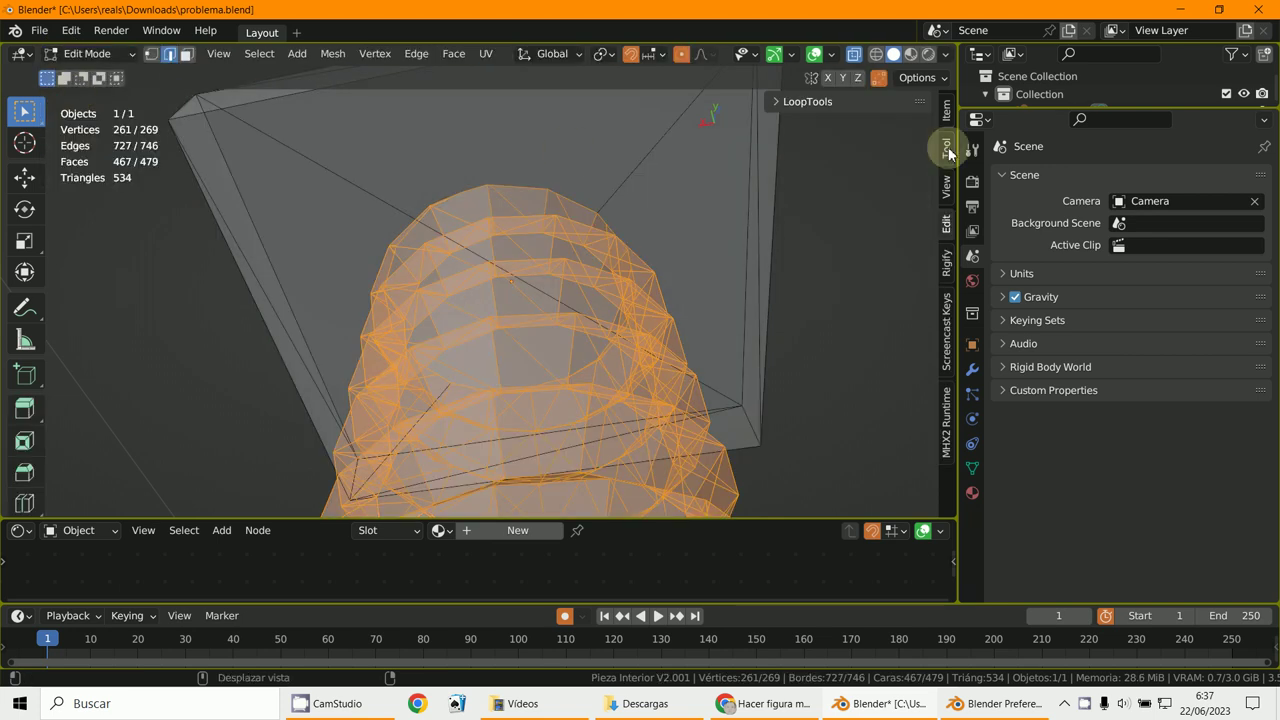
pyautogui.click(856, 62)
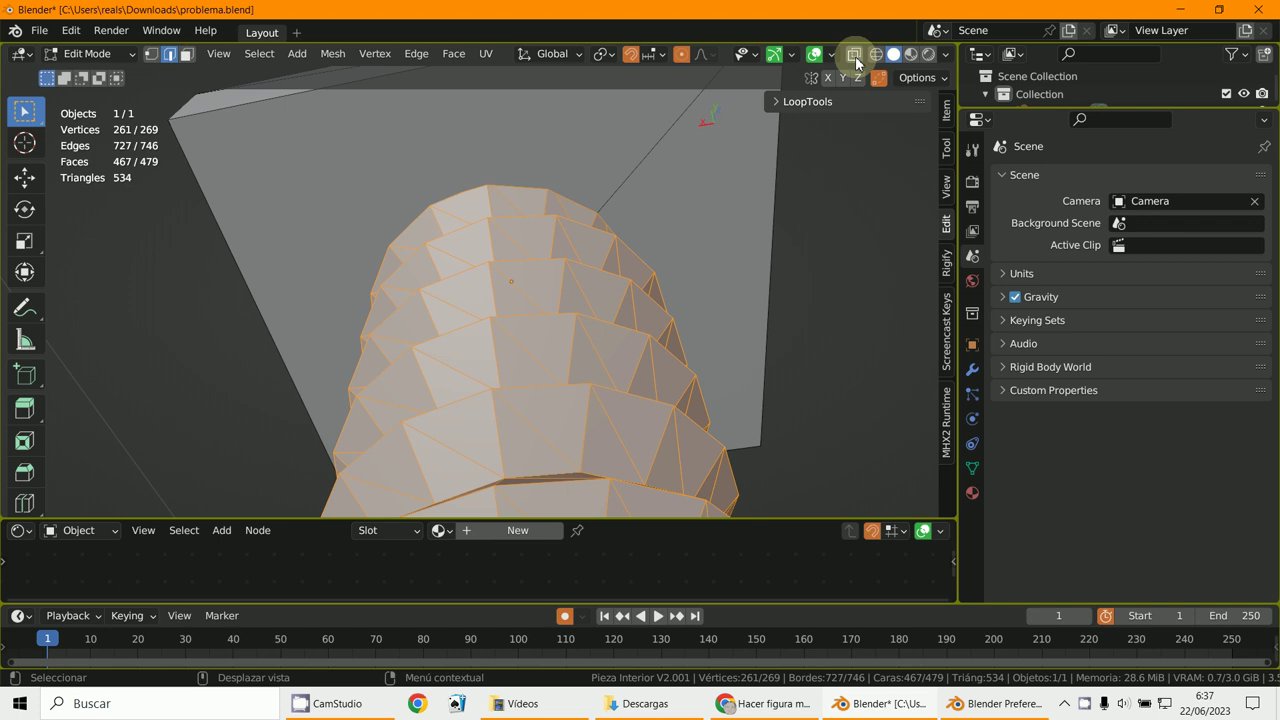
pyautogui.moveTo(734, 180); pyautogui.dragTo(683, 259, button='middle')
pyautogui.press('a')
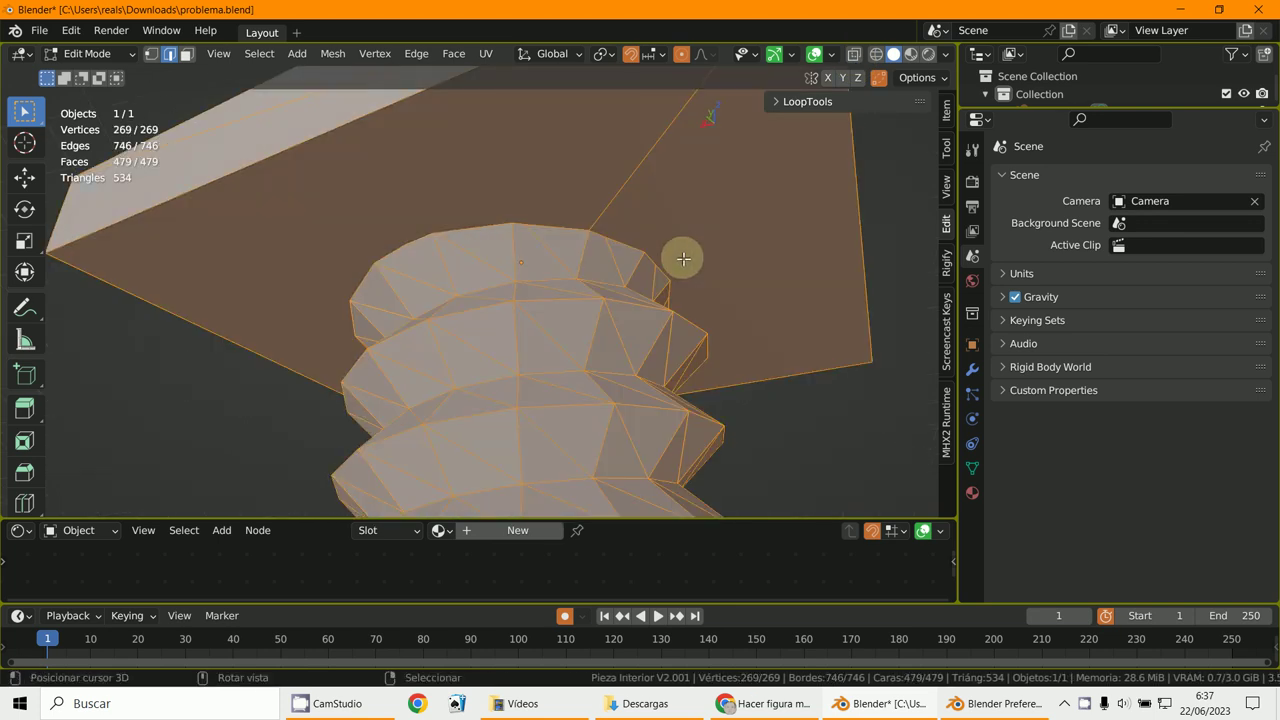
pyautogui.press('ctrl')
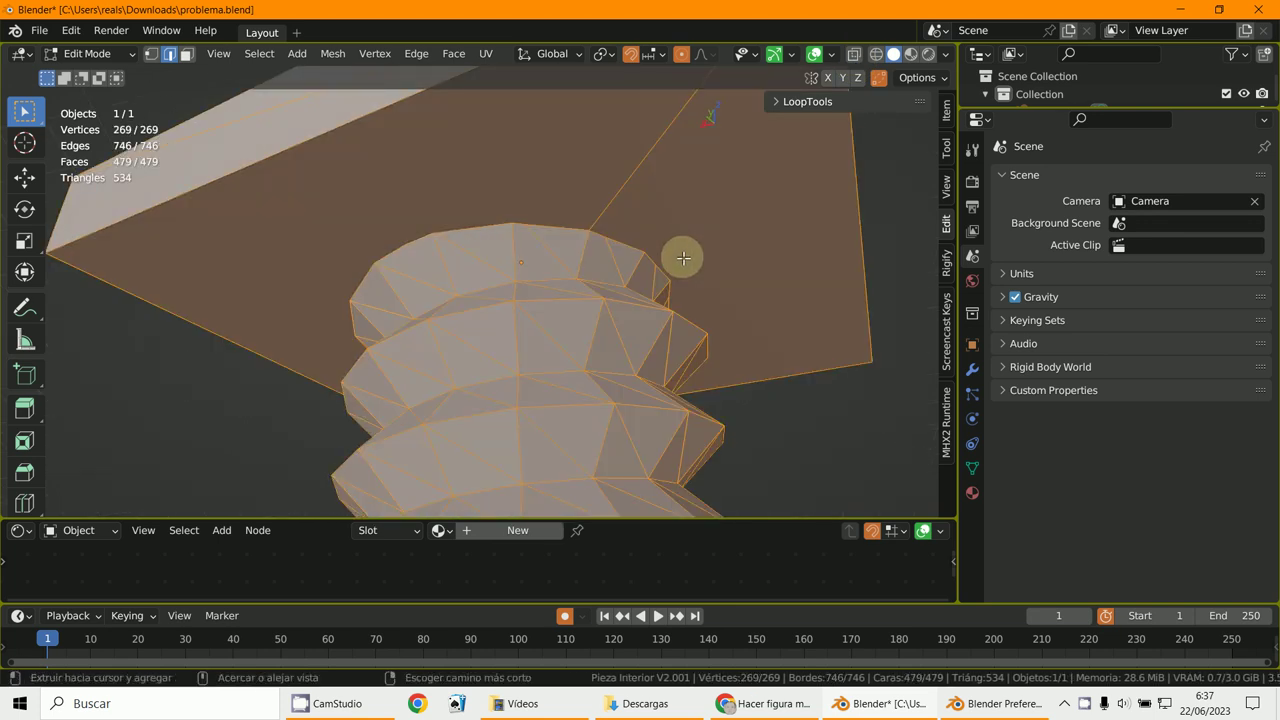
pyautogui.hotkey('ctrl', 't')
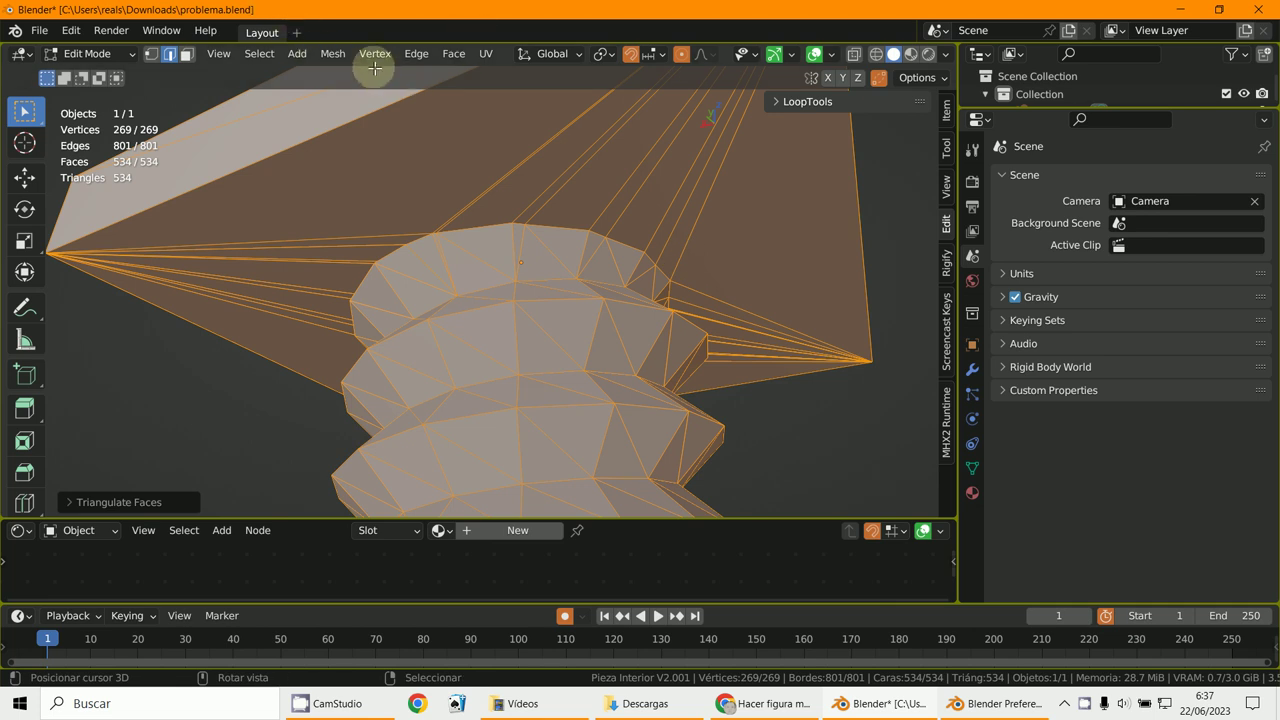
# Convert the screw's triangulated faces back to quads with Tris to Quads.
pyautogui.click(345, 57)
pyautogui.moveTo(410, 59)
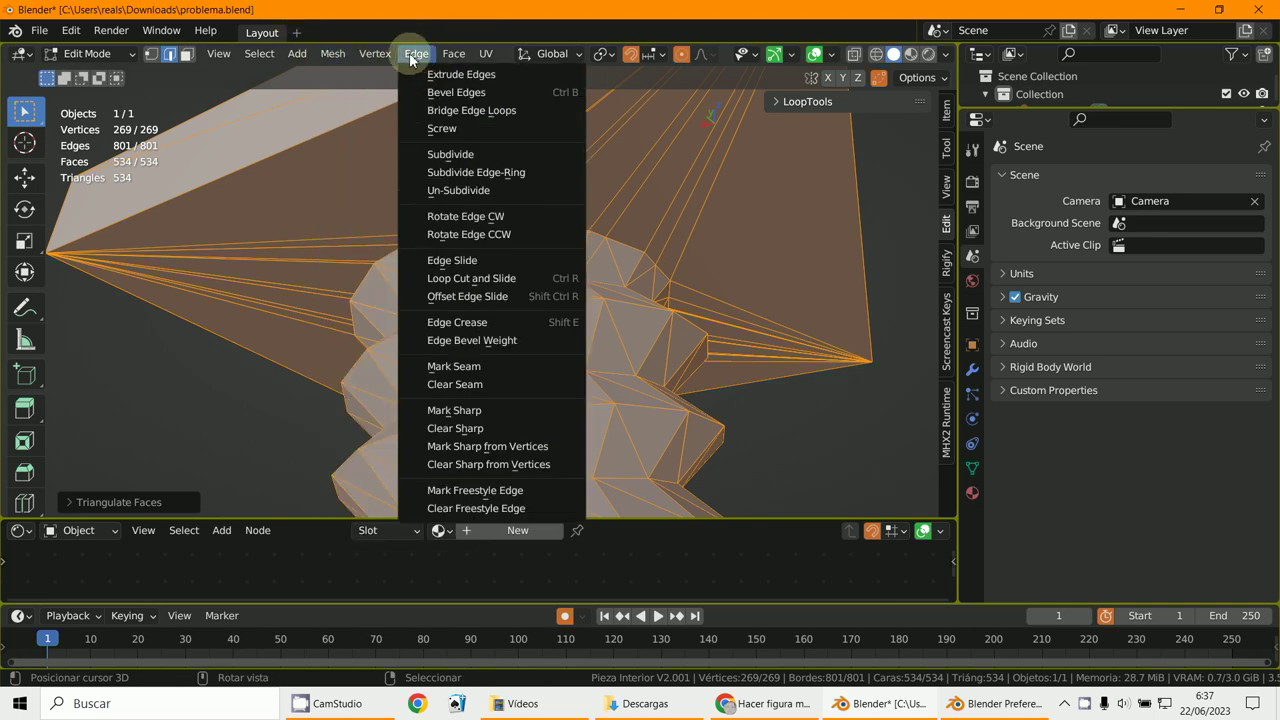
pyautogui.moveTo(455, 56)
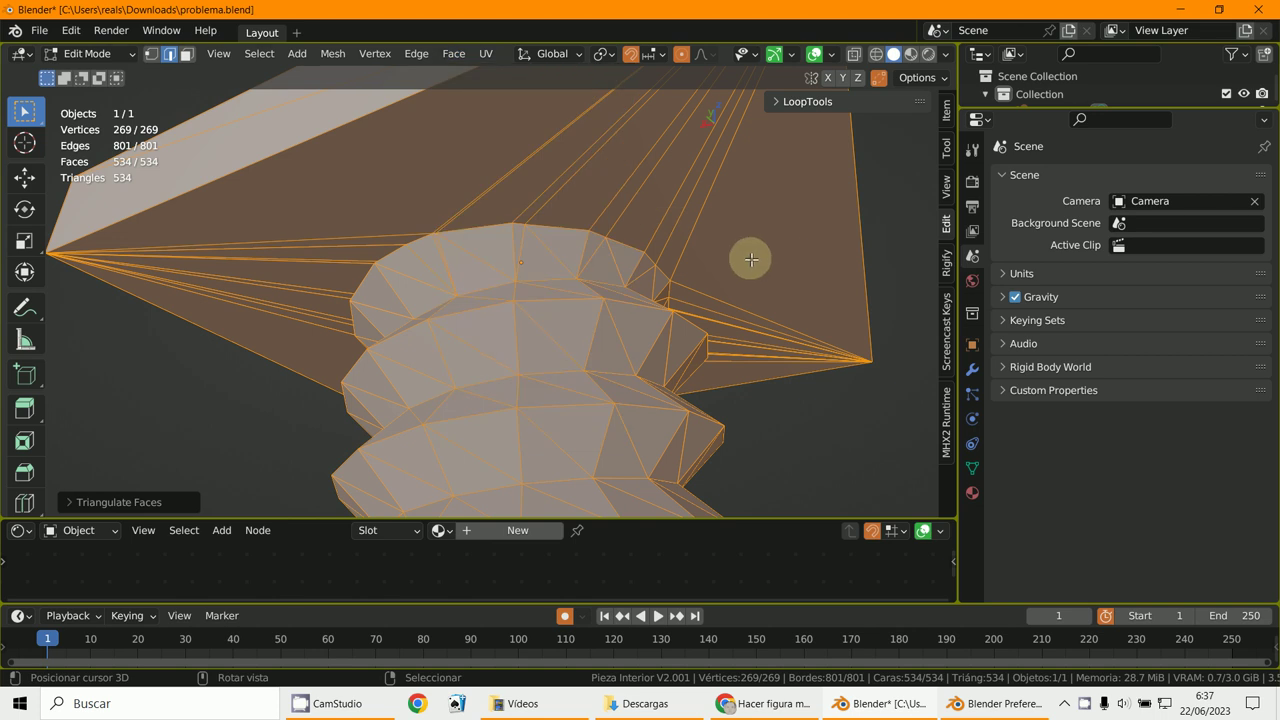
pyautogui.hotkey('alt', 'j')
pyautogui.scroll(-5, 750, 249)
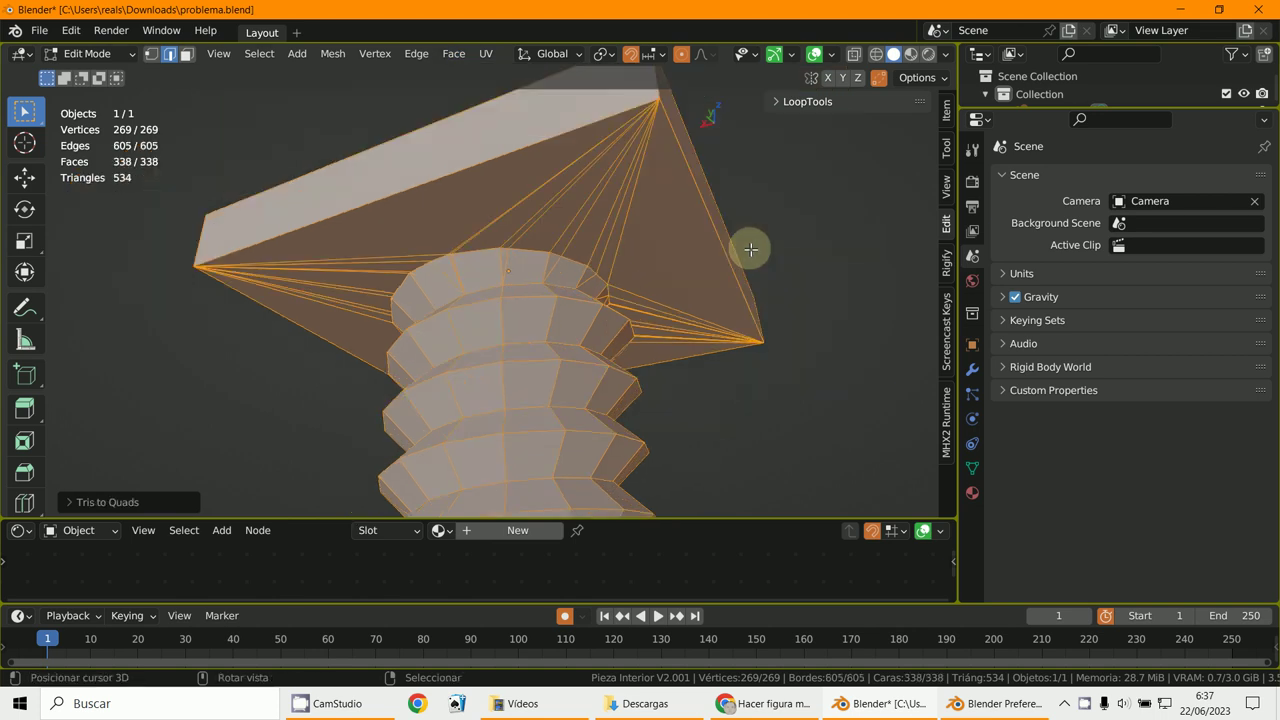
# In face select mode, temporarily hide faces on the head plate's underside to examine the screw's interior, and reveal them again.
pyautogui.moveTo(751, 249); pyautogui.dragTo(434, 274, button='middle')
pyautogui.moveTo(521, 297); pyautogui.dragTo(603, 283, button='middle')
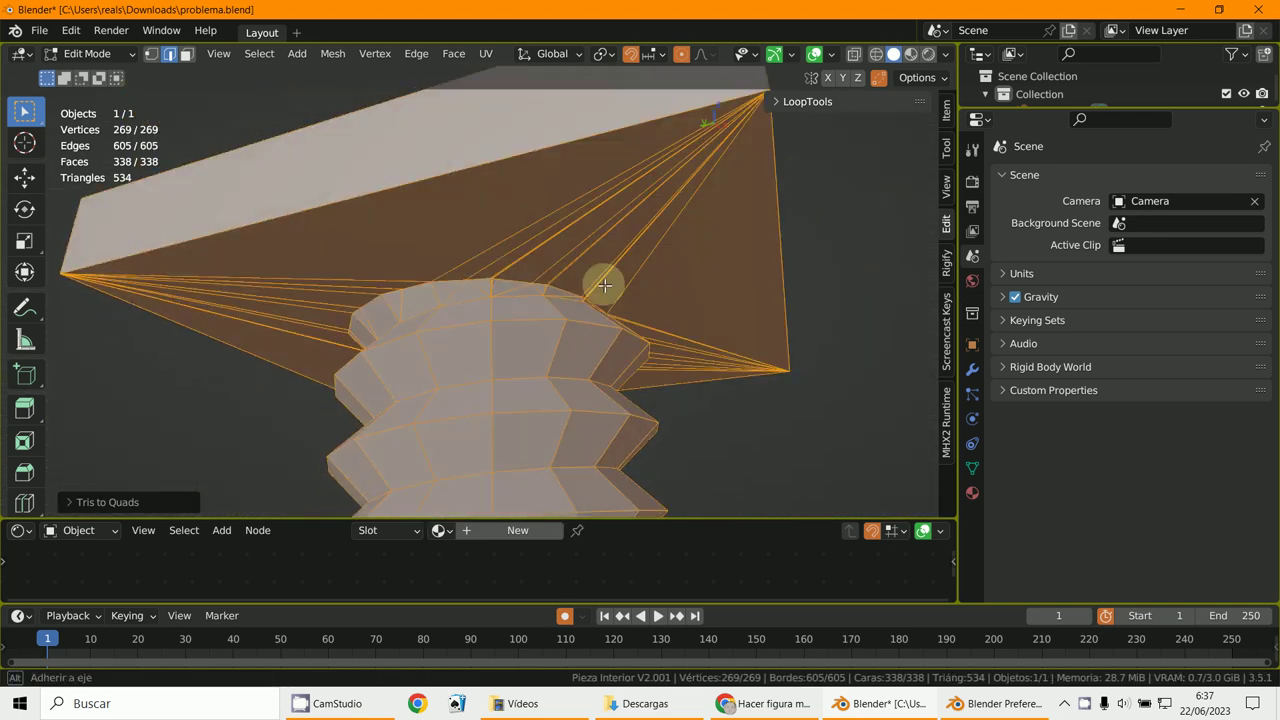
pyautogui.click(186, 55)
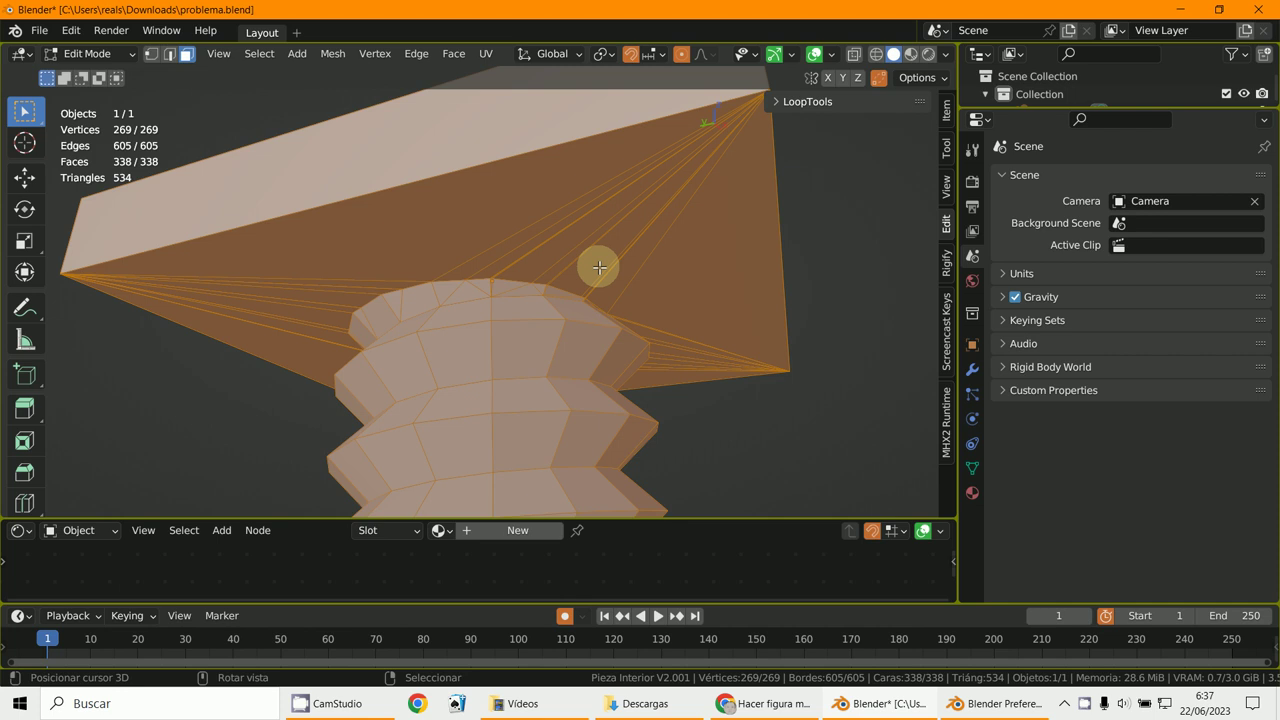
pyautogui.hotkey('alt', 'a')
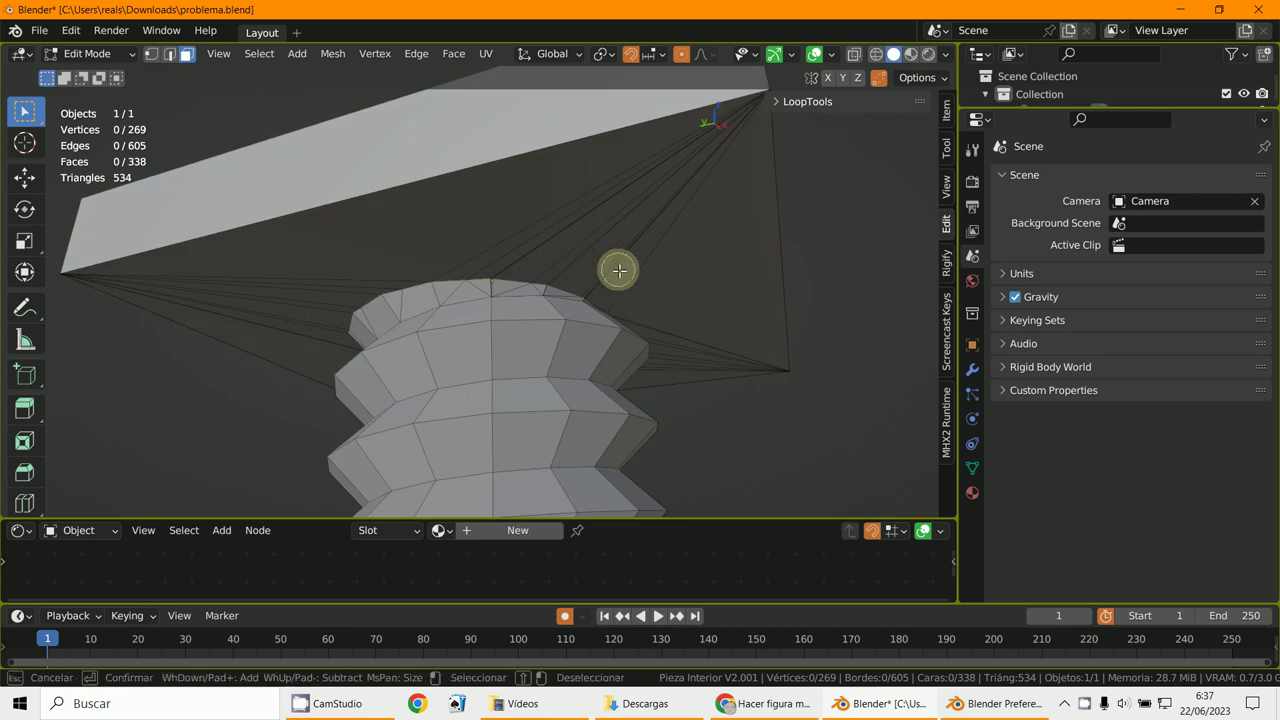
pyautogui.click(600, 272)
pyautogui.press('l')
pyautogui.moveTo(677, 246); pyautogui.dragTo(628, 257, button='middle')
pyautogui.press('h')
pyautogui.scroll(3, 663, 266)
pyautogui.press('alt')
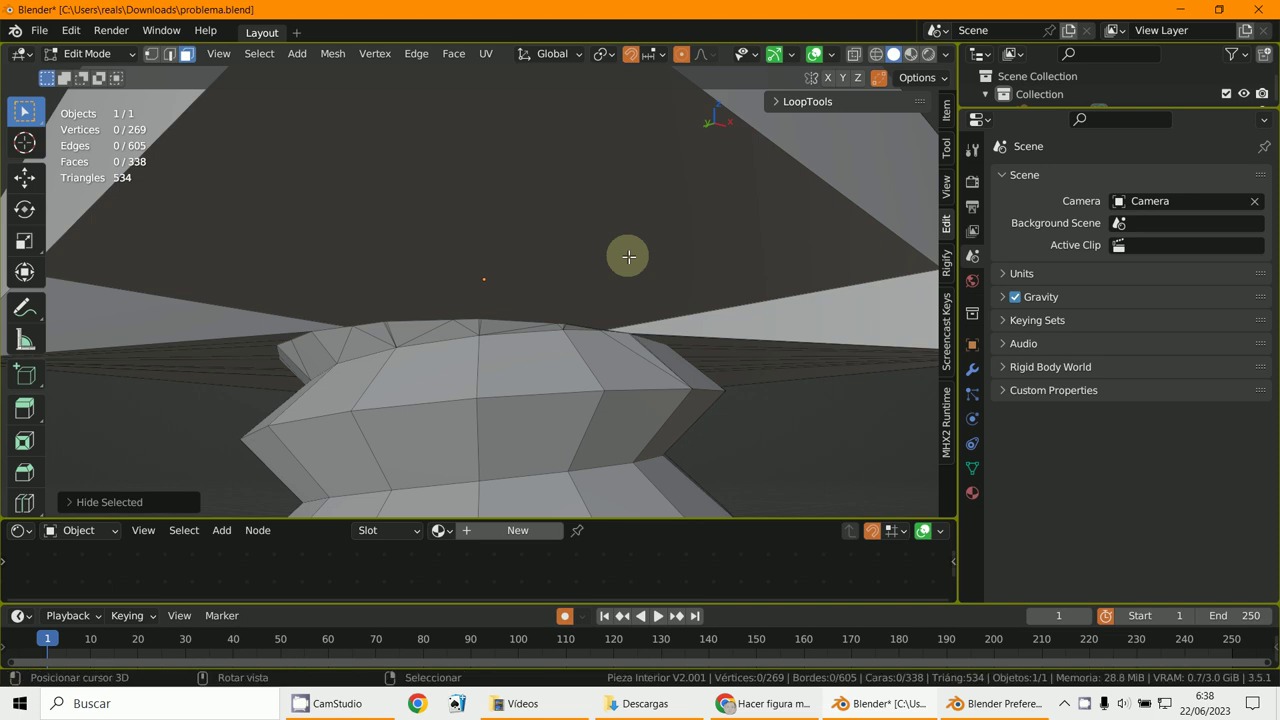
pyautogui.hotkey('alt', 'h')
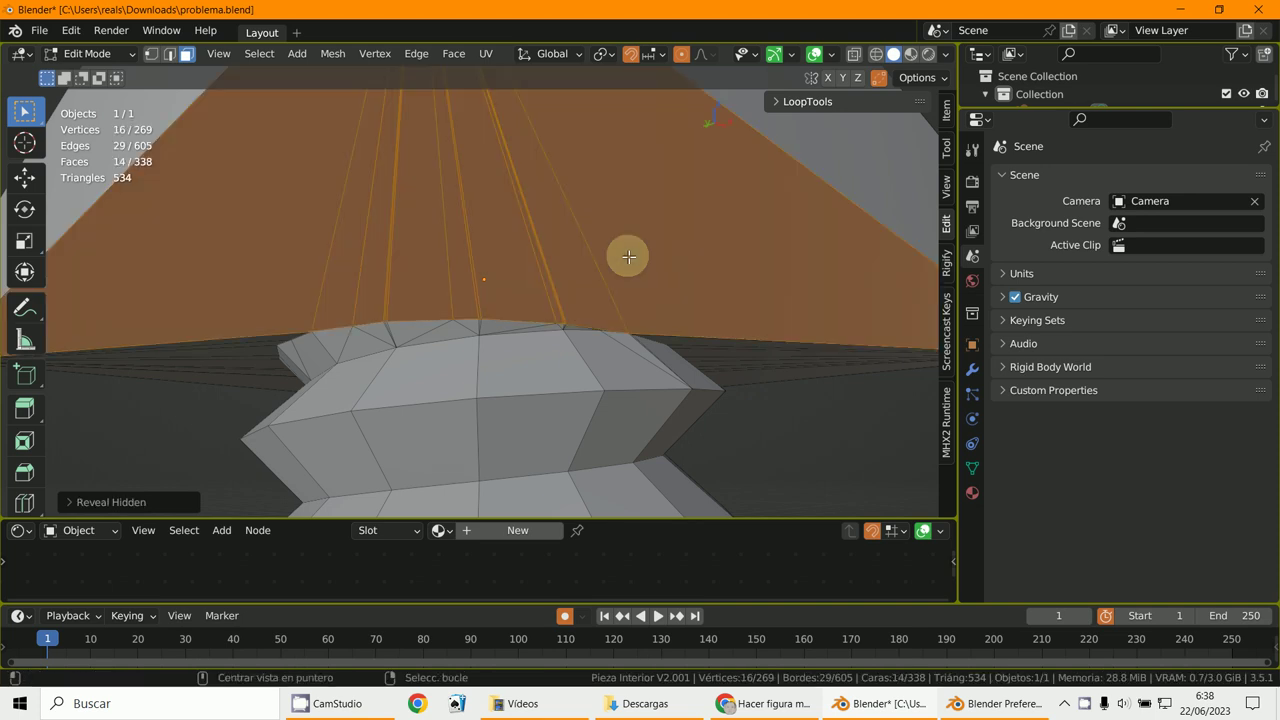
# Check the whole screw from outside and return to Object Mode.
pyautogui.keyDown('alt'); pyautogui.moveTo(626, 255); pyautogui.dragTo(491, 286, button='middle'); pyautogui.keyUp('alt')
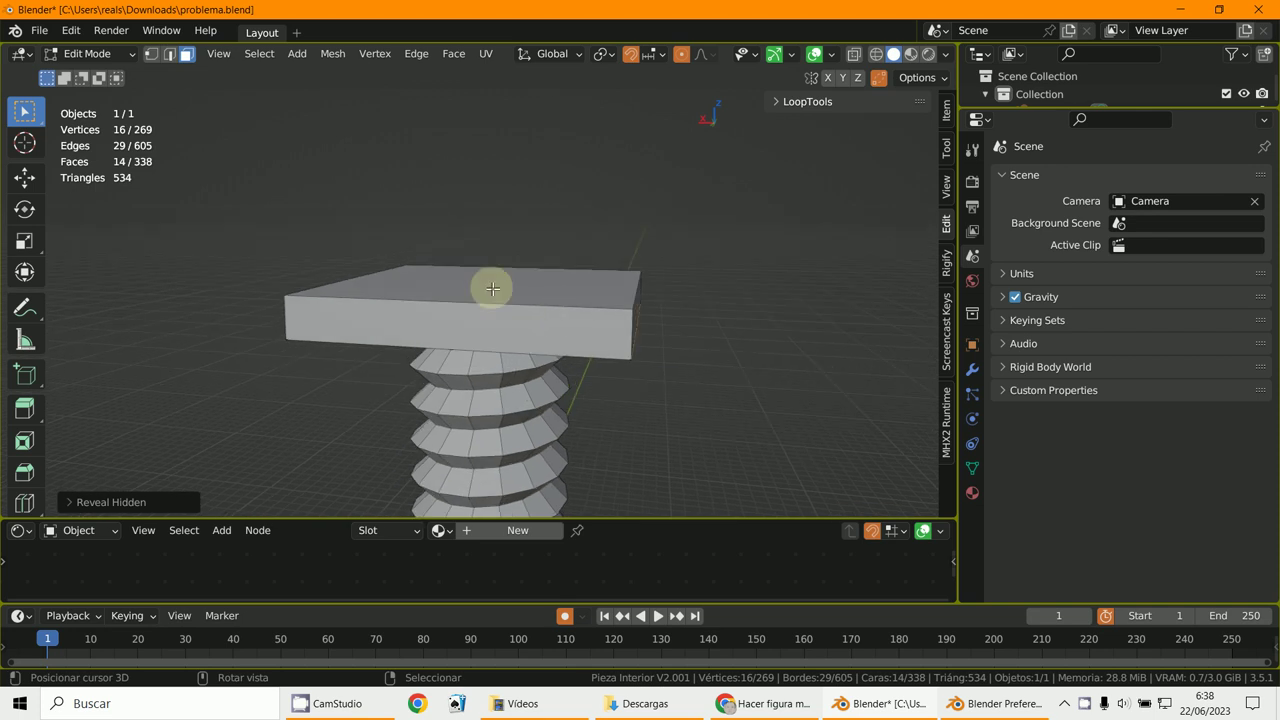
pyautogui.scroll(-3, 509, 366)
pyautogui.moveTo(509, 366); pyautogui.dragTo(535, 367, button='middle')
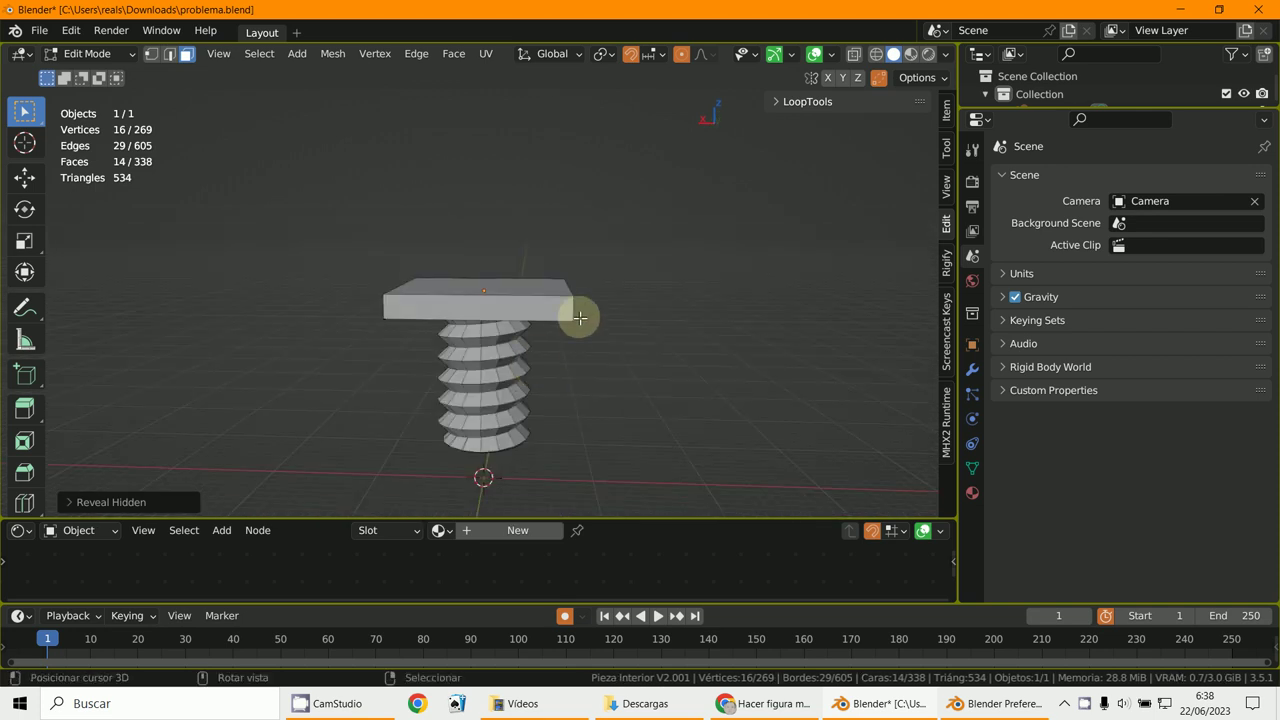
pyautogui.scroll(-3, 366, 320)
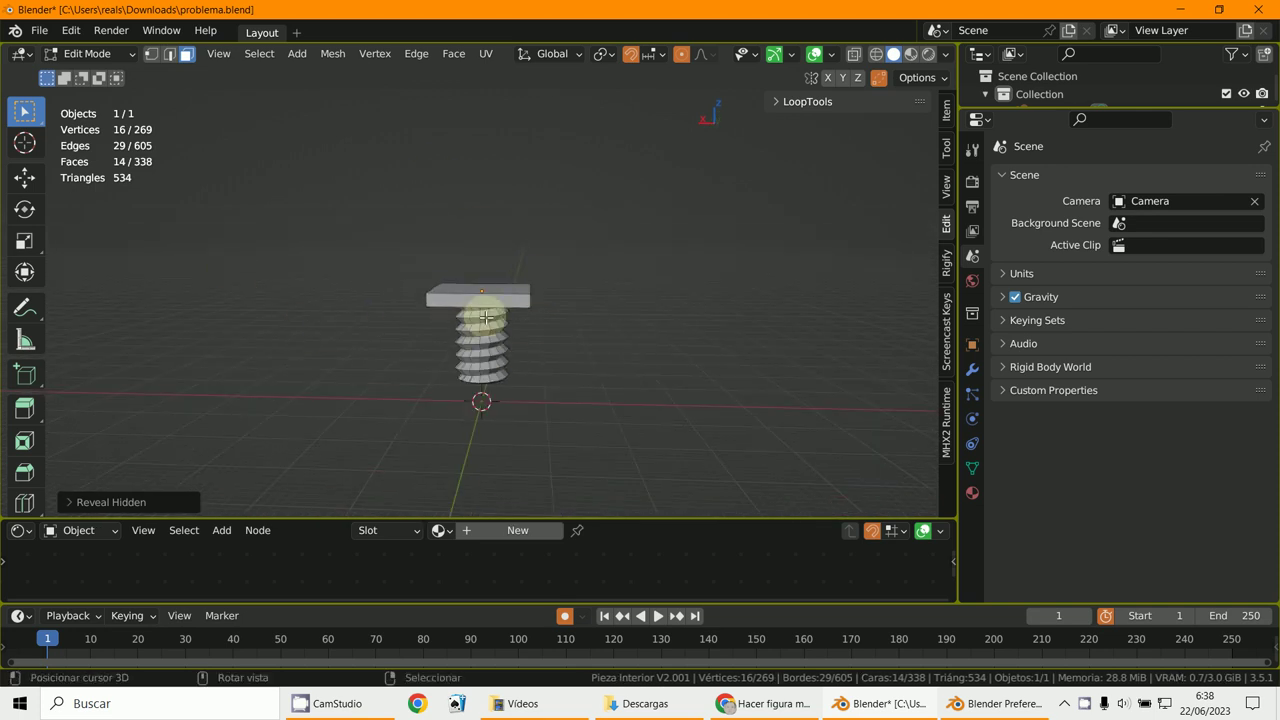
pyautogui.click(88, 54)
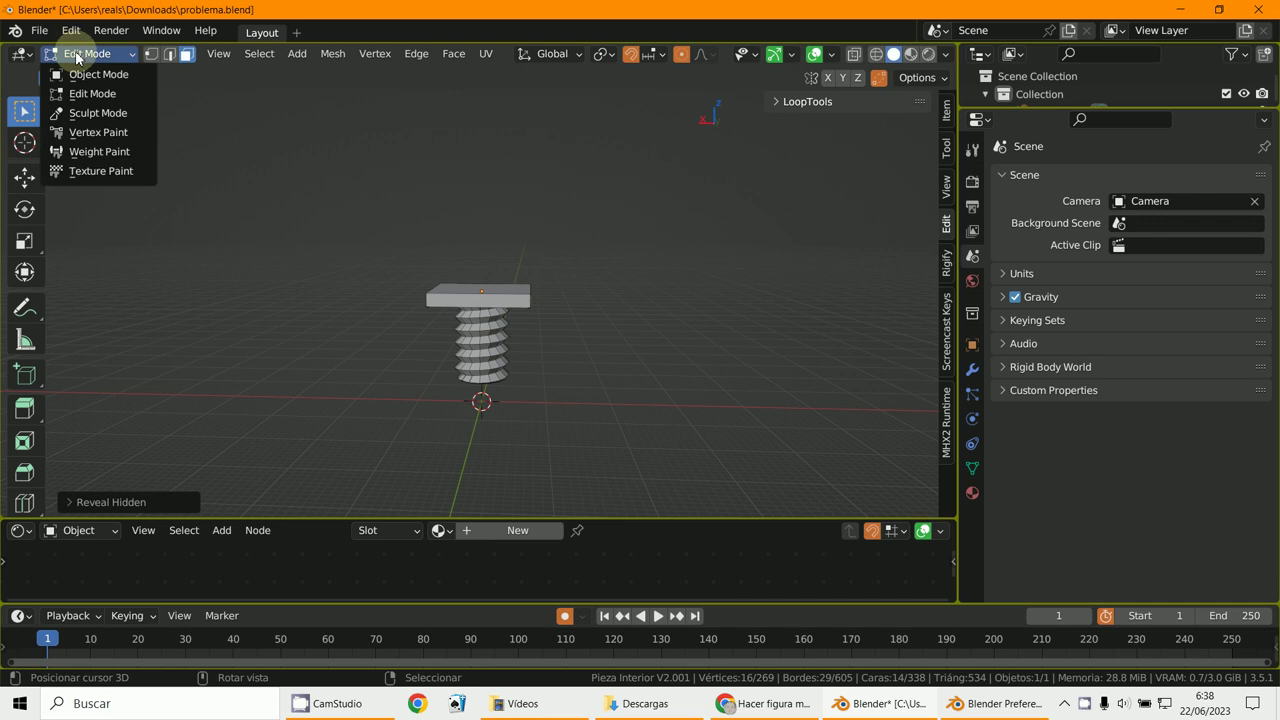
pyautogui.click(98, 71)
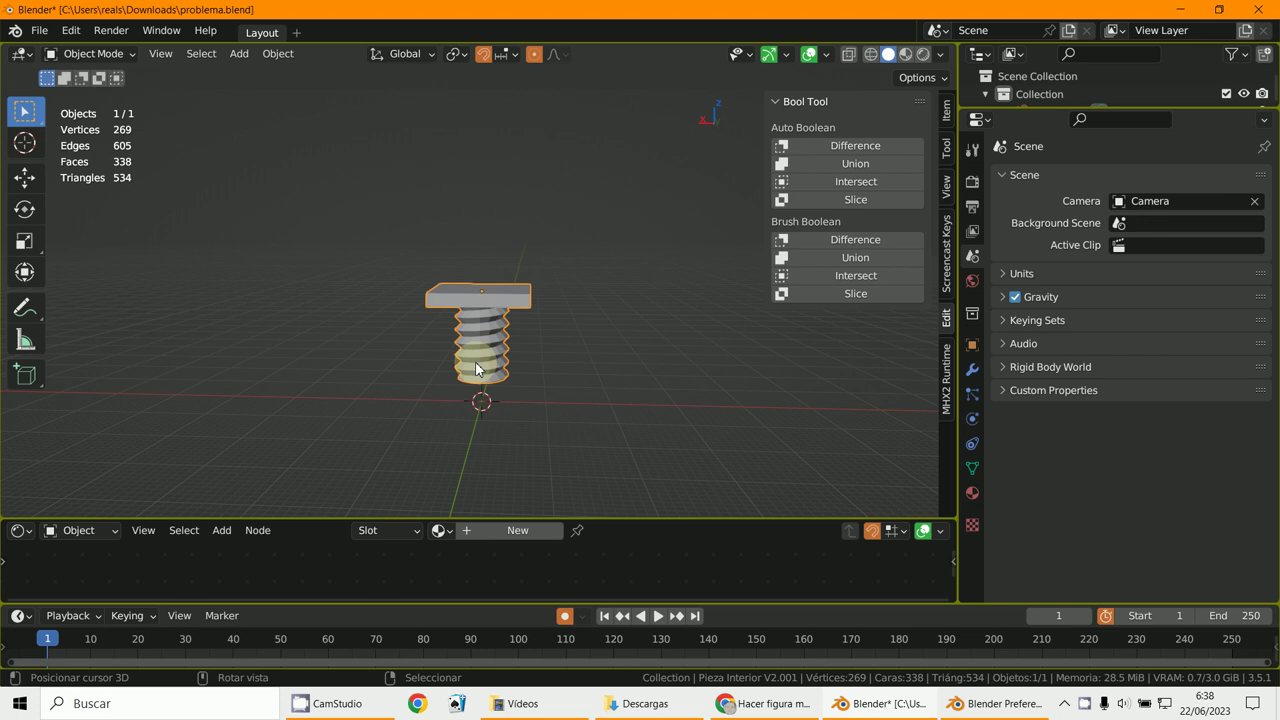
# Duplicate the screw, move the copy along the X axis beside the original, and select the original.
pyautogui.hotkey('shift', 'd')
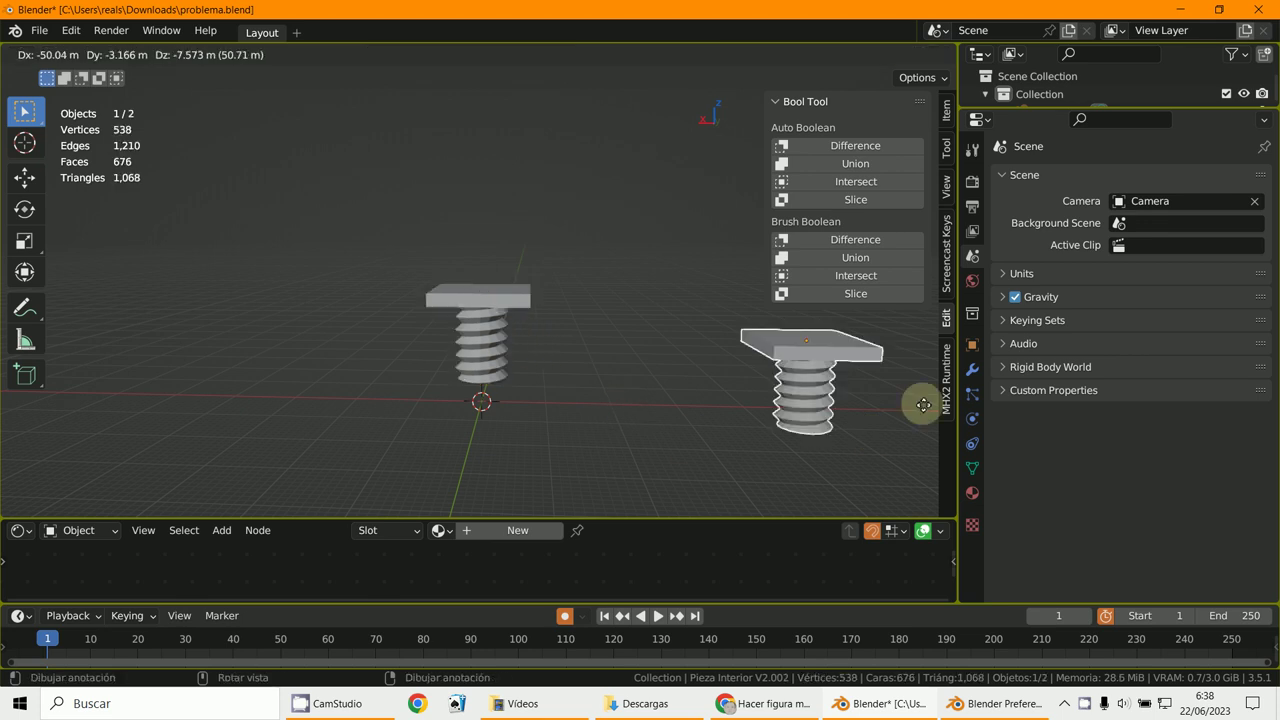
pyautogui.press('Escape')
pyautogui.press('g')
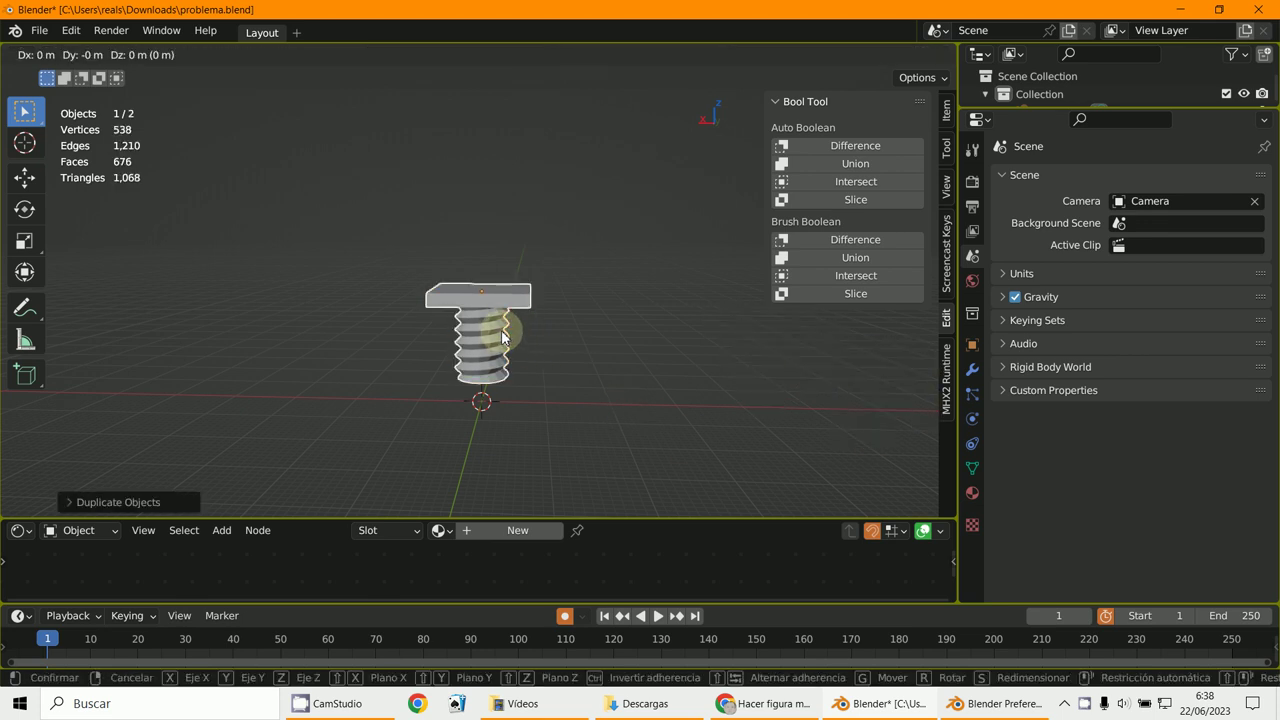
pyautogui.press('x')
pyautogui.click(755, 366)
pyautogui.click(494, 355)
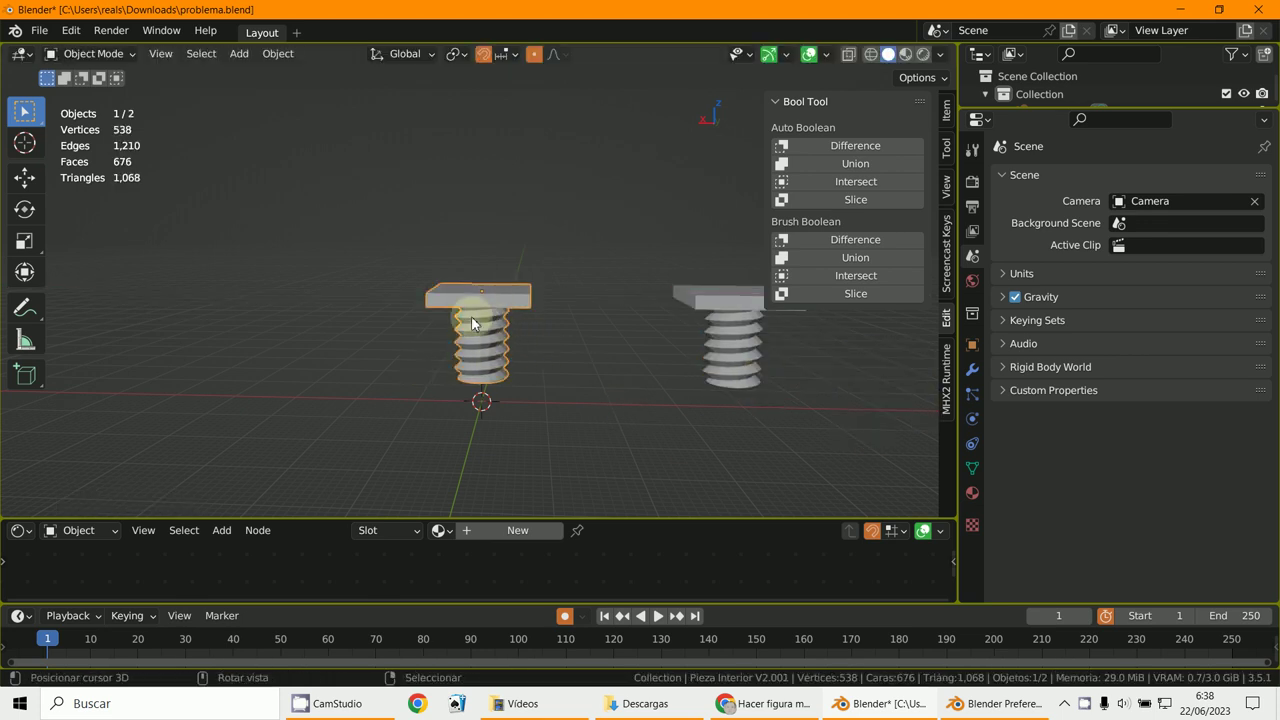
pyautogui.moveTo(471, 316); pyautogui.dragTo(472, 382, button='middle')
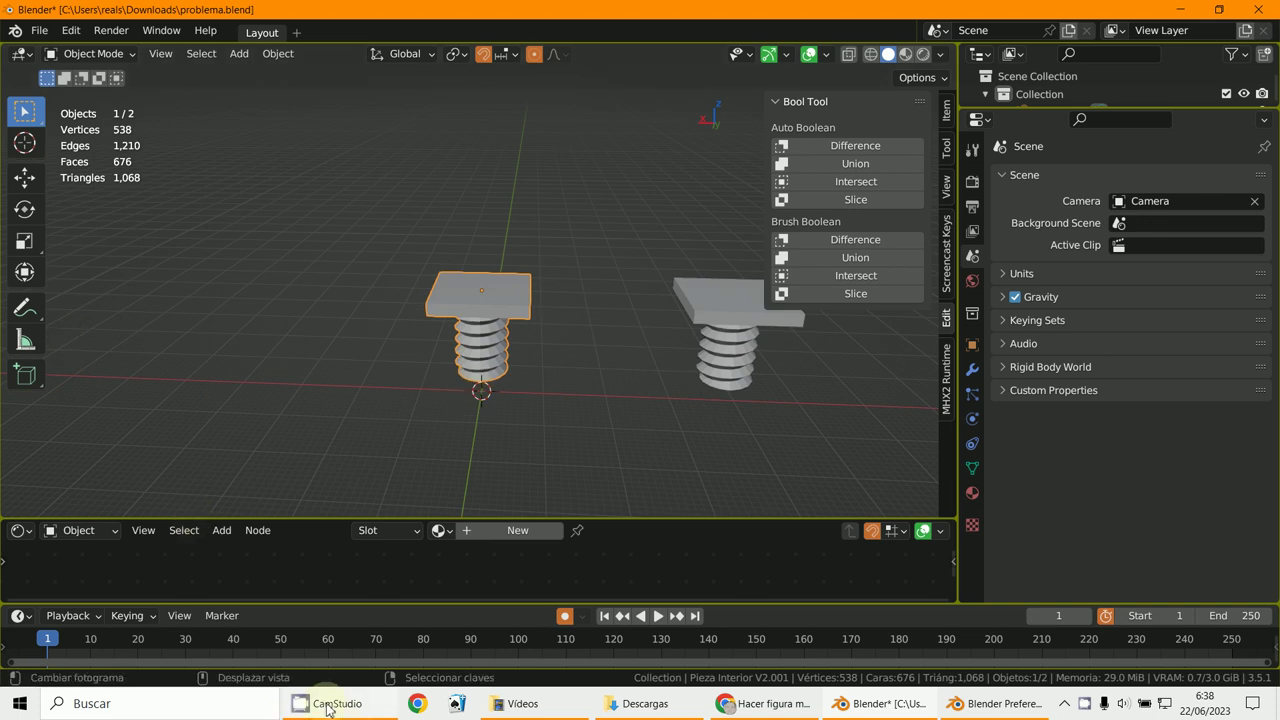